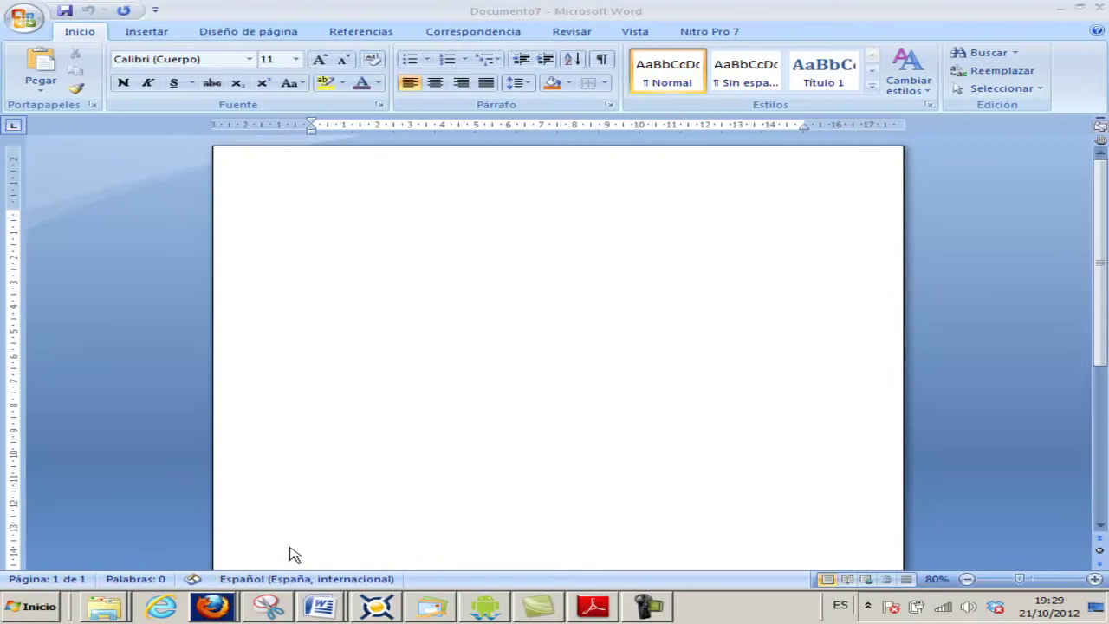
Look at the invoice reference image in the browser, then return to blank Documento7.
{"action": "left_click", "coordinate": [286, 549]}
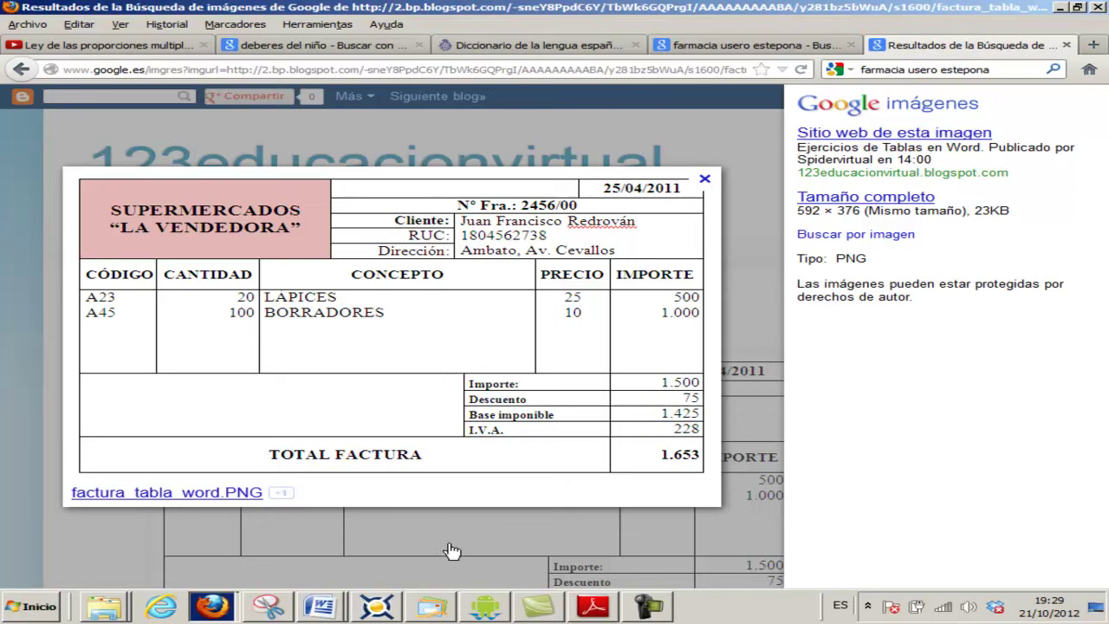
{"action": "left_click", "coordinate": [319, 606]}
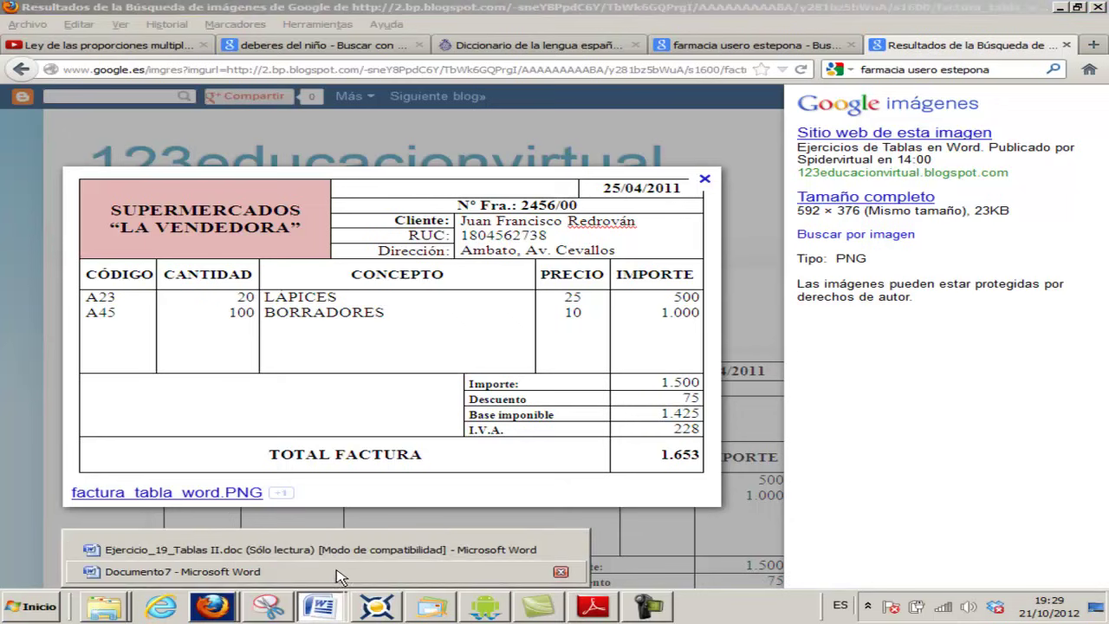
{"action": "left_click", "coordinate": [340, 571]}
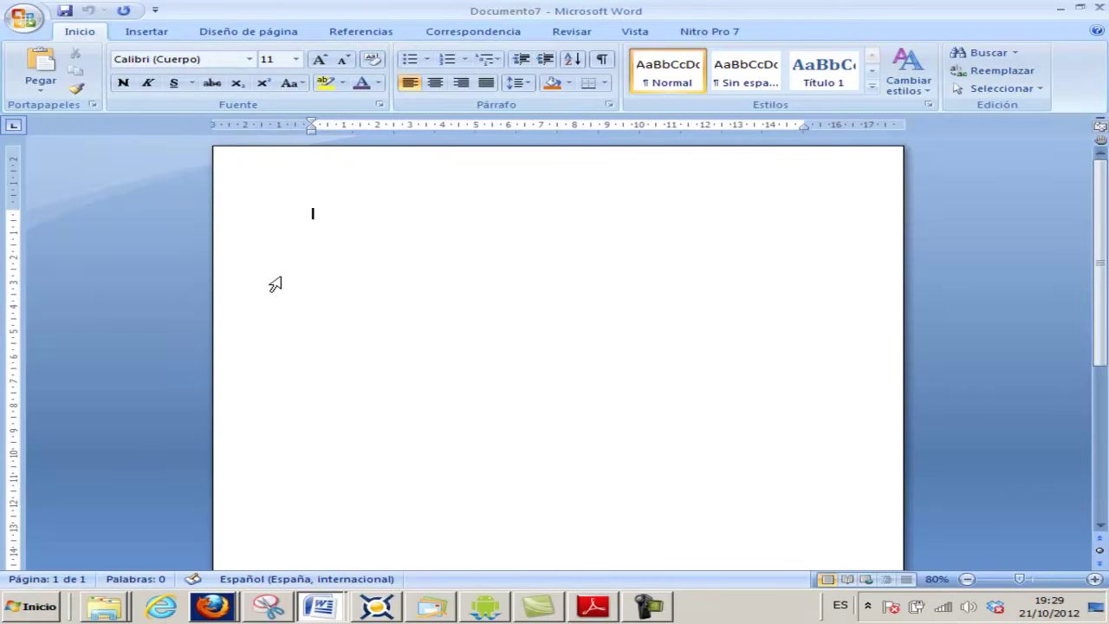
Insert a table with 5 columns and 16 rows via Insertar tabla.
{"action": "left_click", "coordinate": [149, 35]}
{"action": "left_click", "coordinate": [164, 94]}
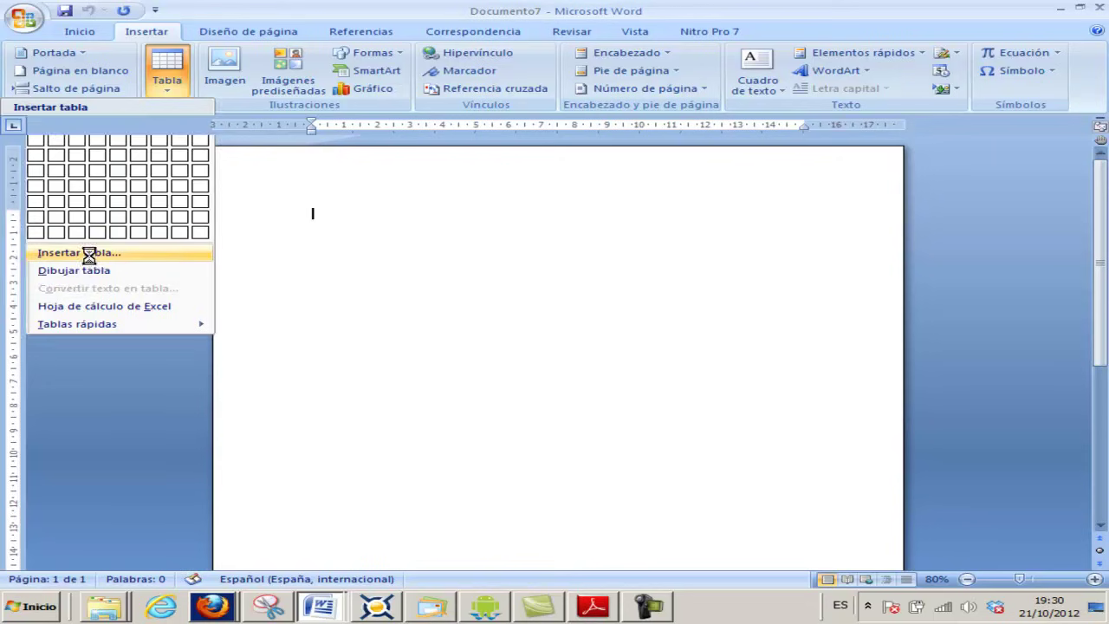
{"action": "left_click", "coordinate": [80, 253]}
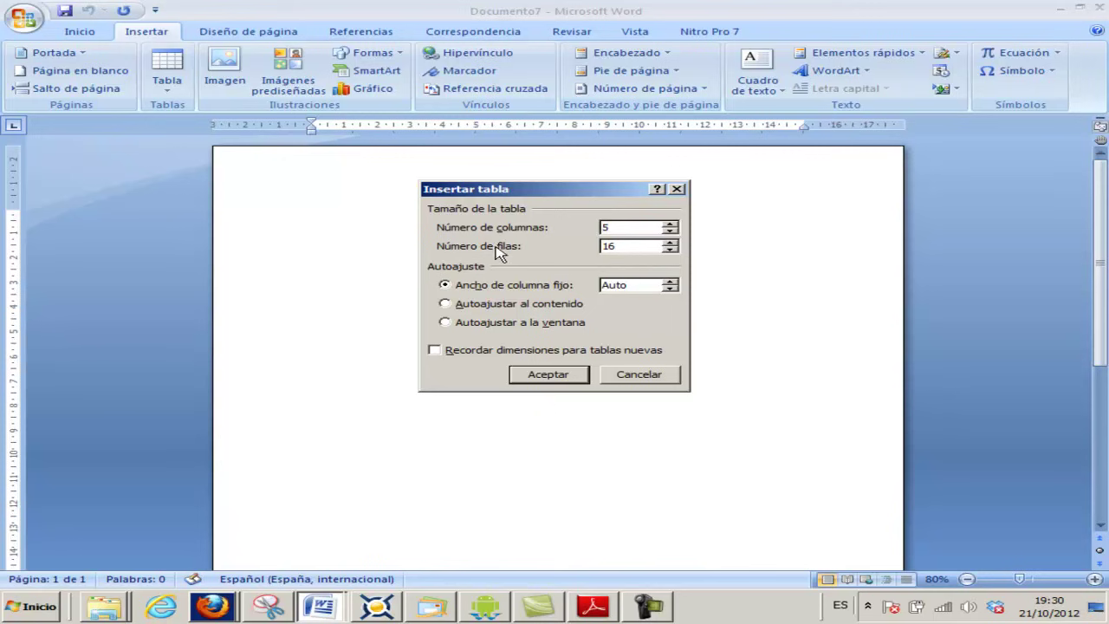
{"action": "left_click", "coordinate": [561, 379]}
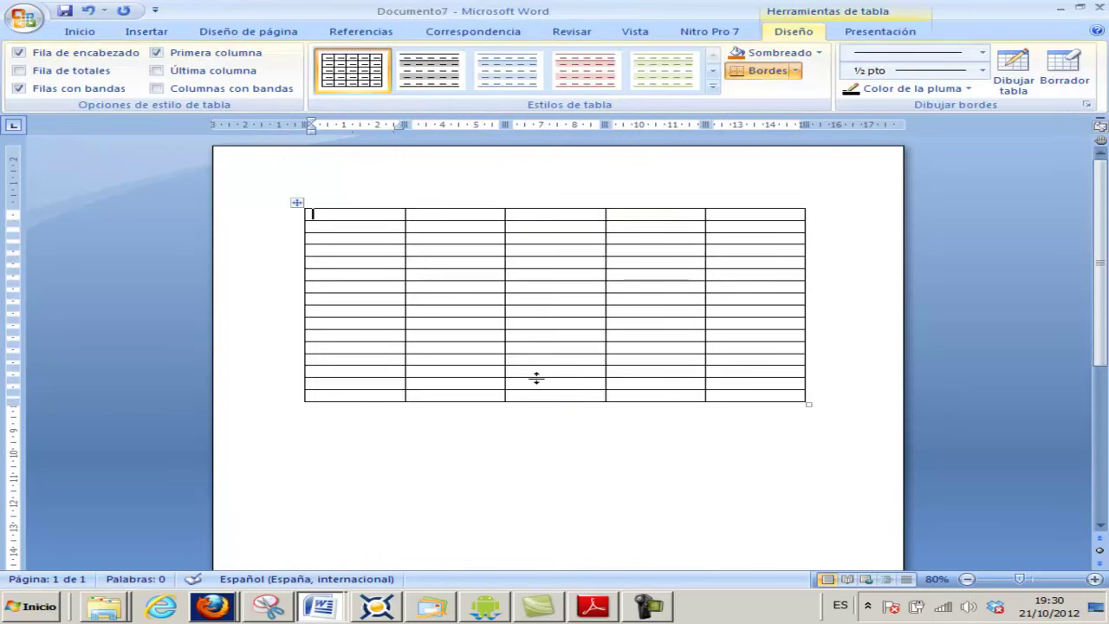
Zoom the page view in to 120%.
{"action": "left_click", "coordinate": [1095, 579]}
{"action": "left_click", "coordinate": [1095, 579]}
{"action": "left_click", "coordinate": [1095, 579]}
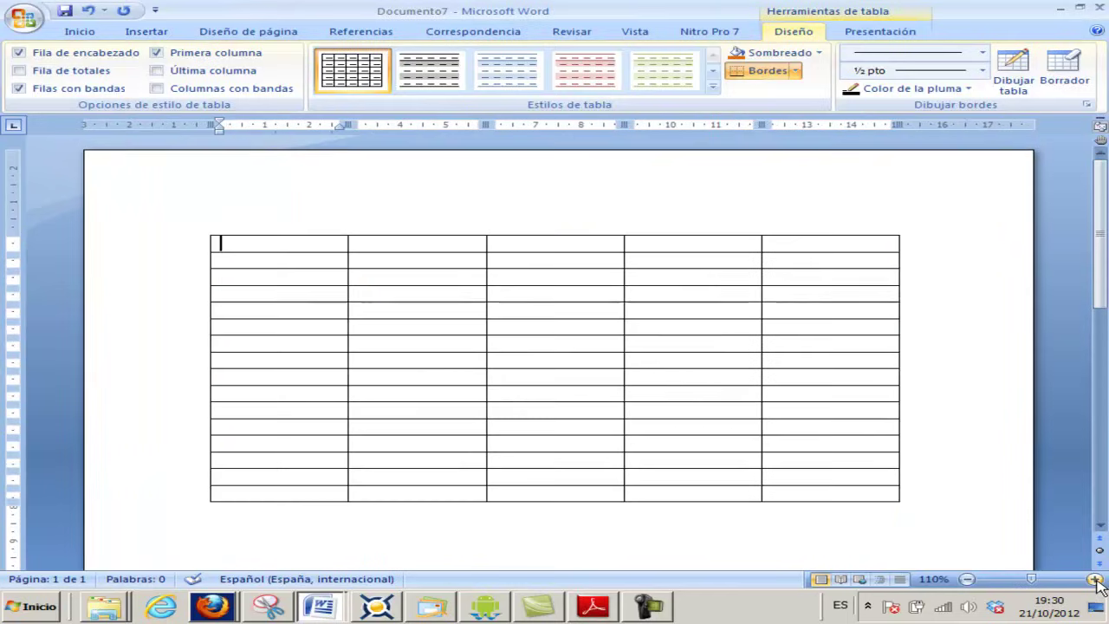
{"action": "left_click", "coordinate": [1095, 580]}
Restore the Word window and resize it so Firefox's invoice image shows alongside.
{"action": "scroll", "coordinate": [591, 462], "scroll_direction": "down", "scroll_amount": 1}
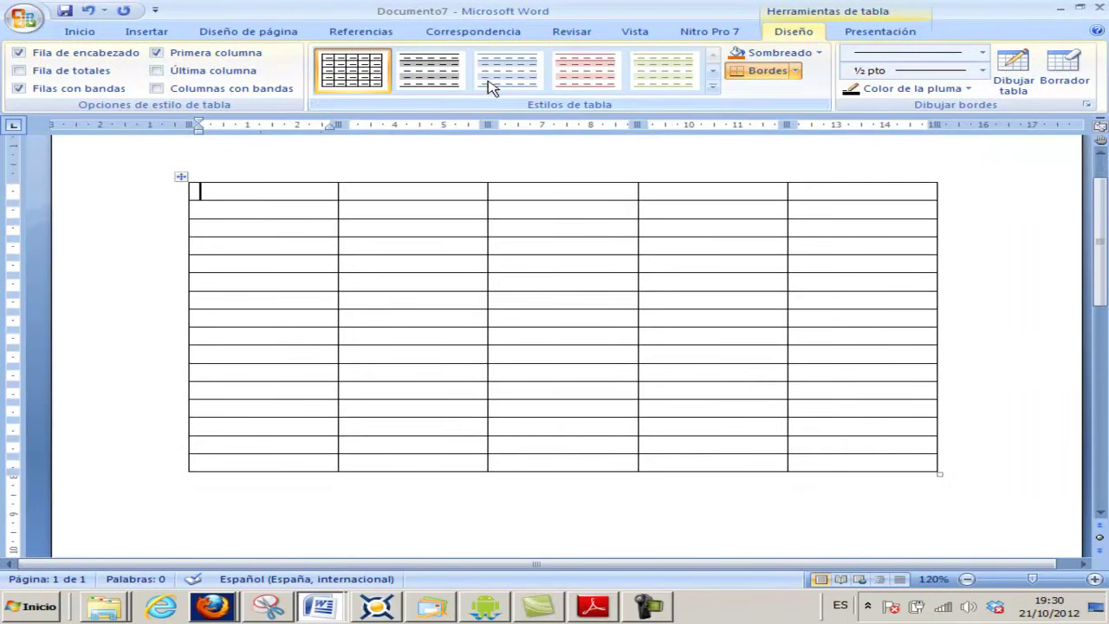
{"action": "double_click", "coordinate": [563, 13]}
{"action": "left_click_drag", "start_coordinate": [465, 74], "coordinate": [946, 18]}
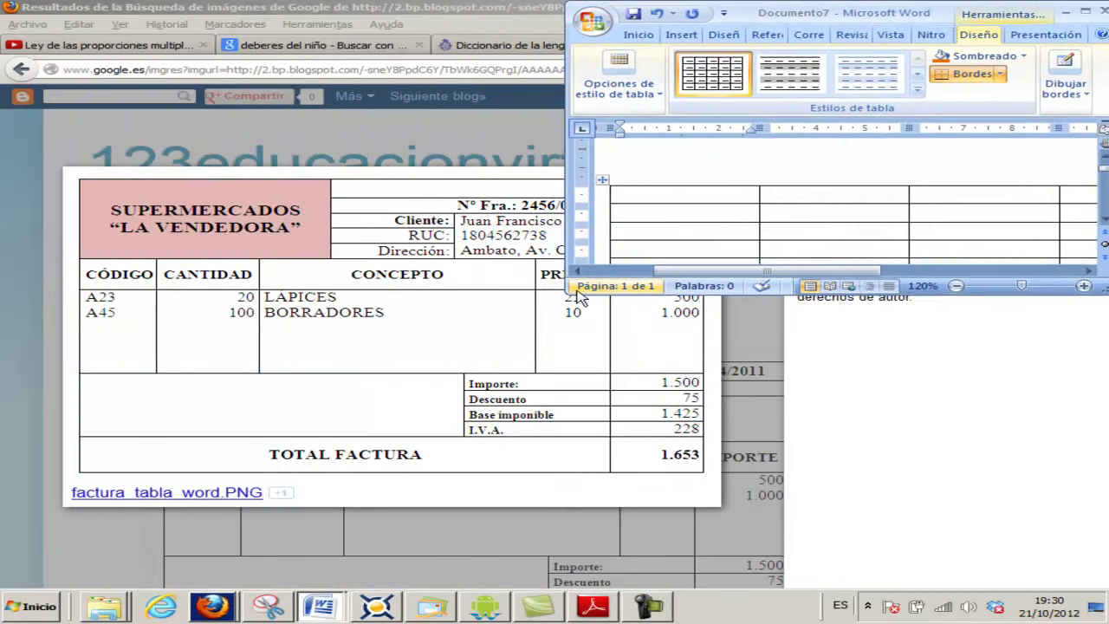
{"action": "mouse_move", "coordinate": [572, 295]}
{"action": "left_mouse_down"}
{"action": "mouse_move", "coordinate": [643, 556]}
{"action": "mouse_move", "coordinate": [192, 587]}
{"action": "left_mouse_up"}
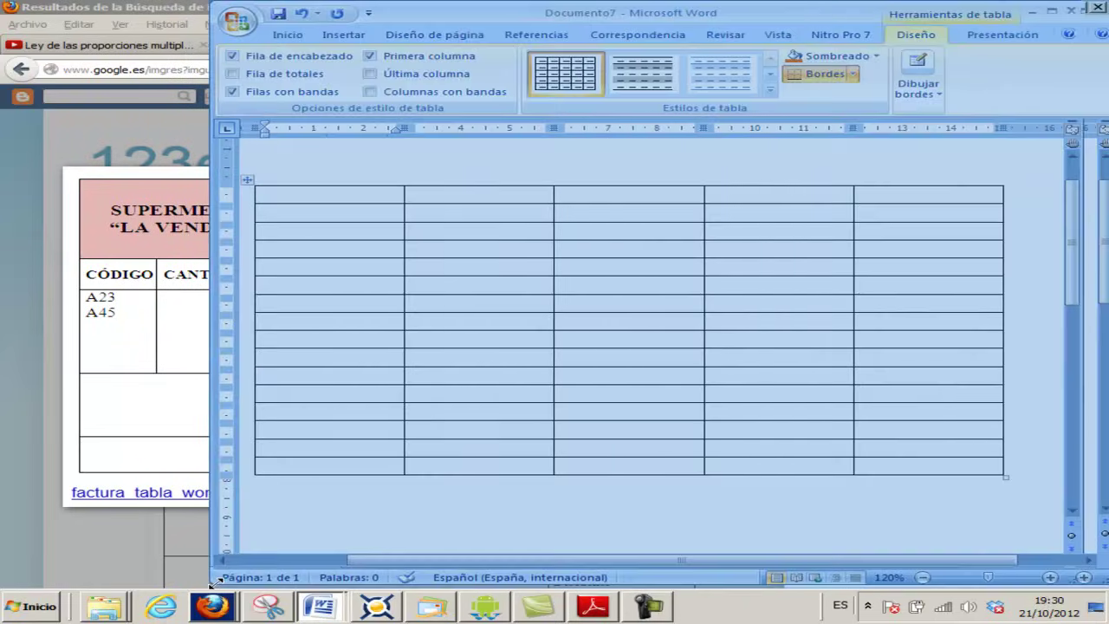
{"action": "mouse_move", "coordinate": [192, 587]}
{"action": "left_mouse_down"}
{"action": "mouse_move", "coordinate": [190, 568]}
{"action": "mouse_move", "coordinate": [171, 562]}
{"action": "left_mouse_up"}
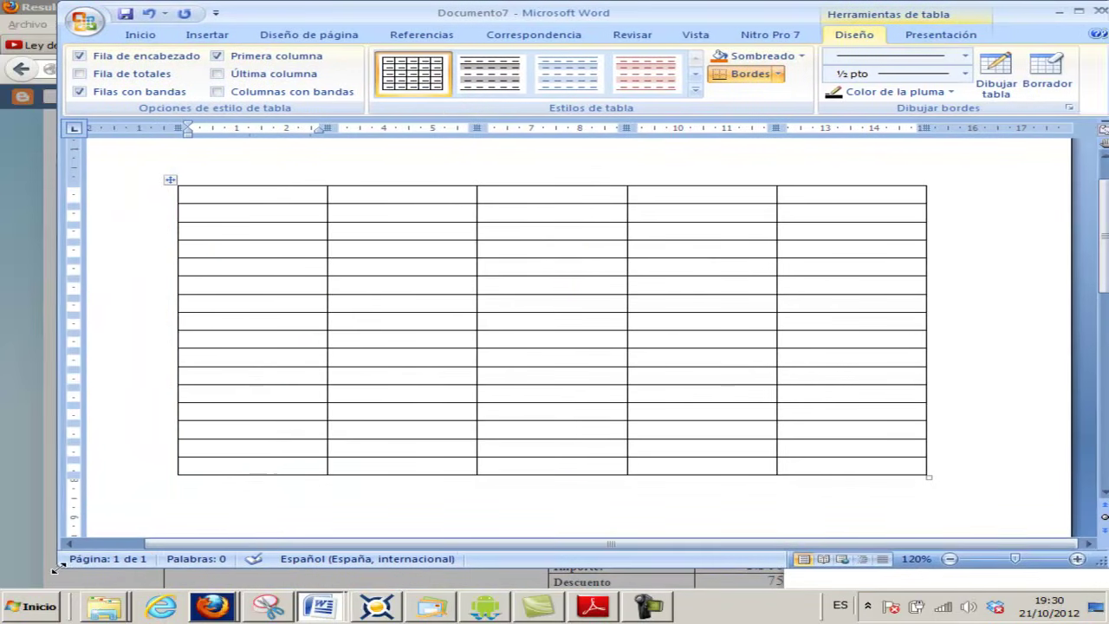
{"action": "left_click_drag", "start_coordinate": [171, 561], "coordinate": [54, 570]}
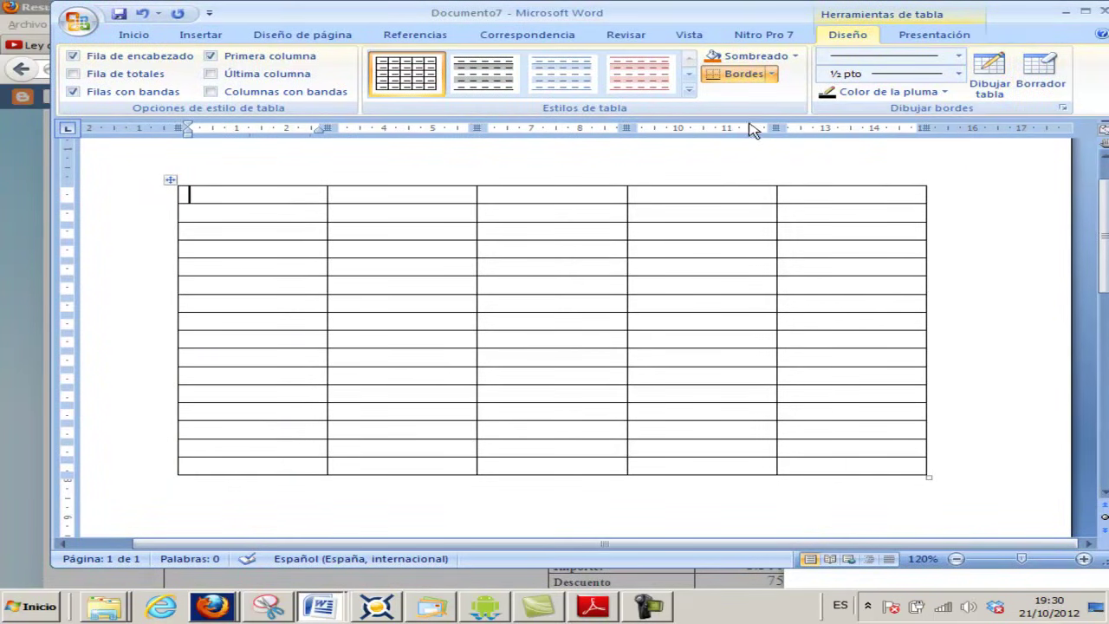
{"action": "mouse_move", "coordinate": [50, 54]}
{"action": "left_mouse_down"}
{"action": "mouse_move", "coordinate": [427, 114]}
{"action": "mouse_move", "coordinate": [621, 129]}
{"action": "mouse_move", "coordinate": [317, 137]}
{"action": "mouse_move", "coordinate": [620, 143]}
{"action": "mouse_move", "coordinate": [154, 147]}
{"action": "mouse_move", "coordinate": [482, 152]}
{"action": "mouse_move", "coordinate": [453, 154]}
{"action": "left_mouse_up"}
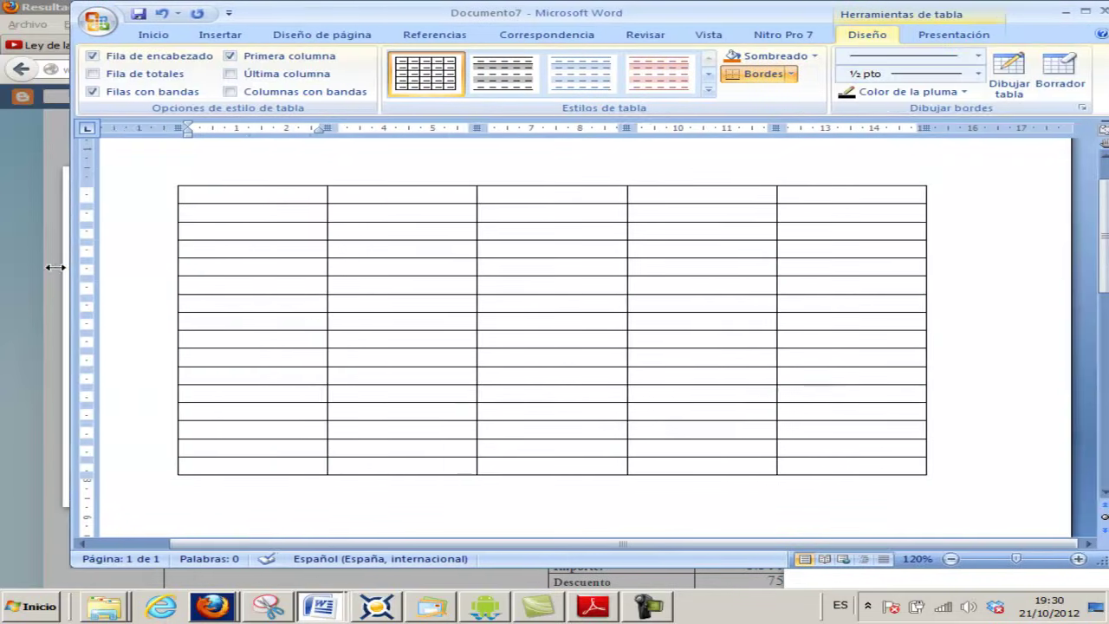
With Borrador, erase the inner borders of the top-left five-row, two-column block into one cell.
{"action": "left_click_drag", "start_coordinate": [454, 259], "coordinate": [40, 267]}
{"action": "left_click", "coordinate": [1017, 73]}
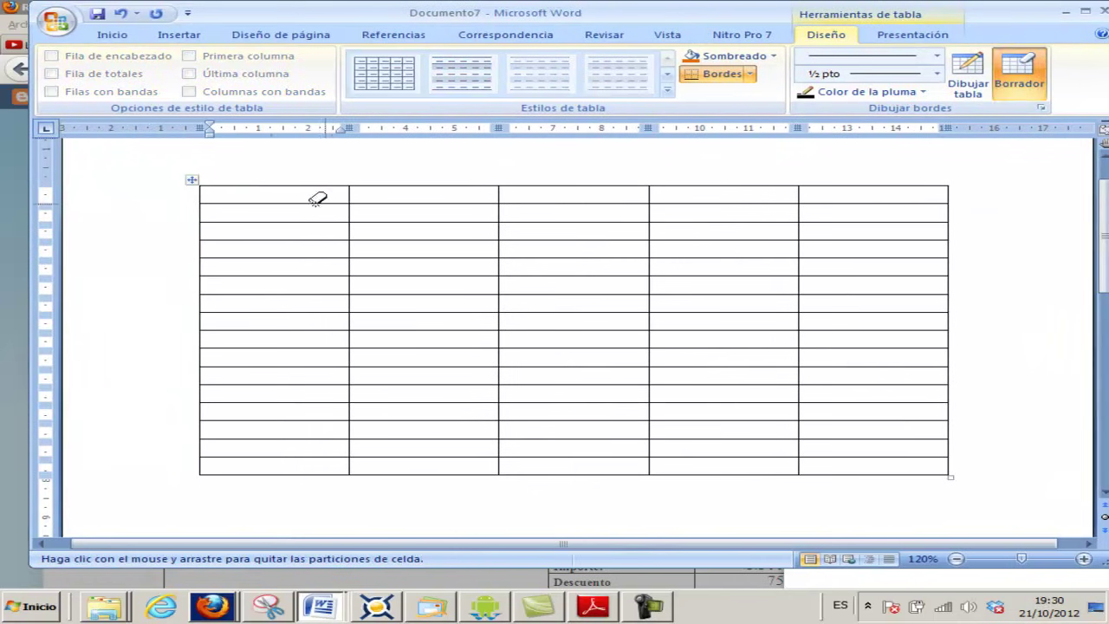
{"action": "left_click_drag", "start_coordinate": [350, 189], "coordinate": [334, 255]}
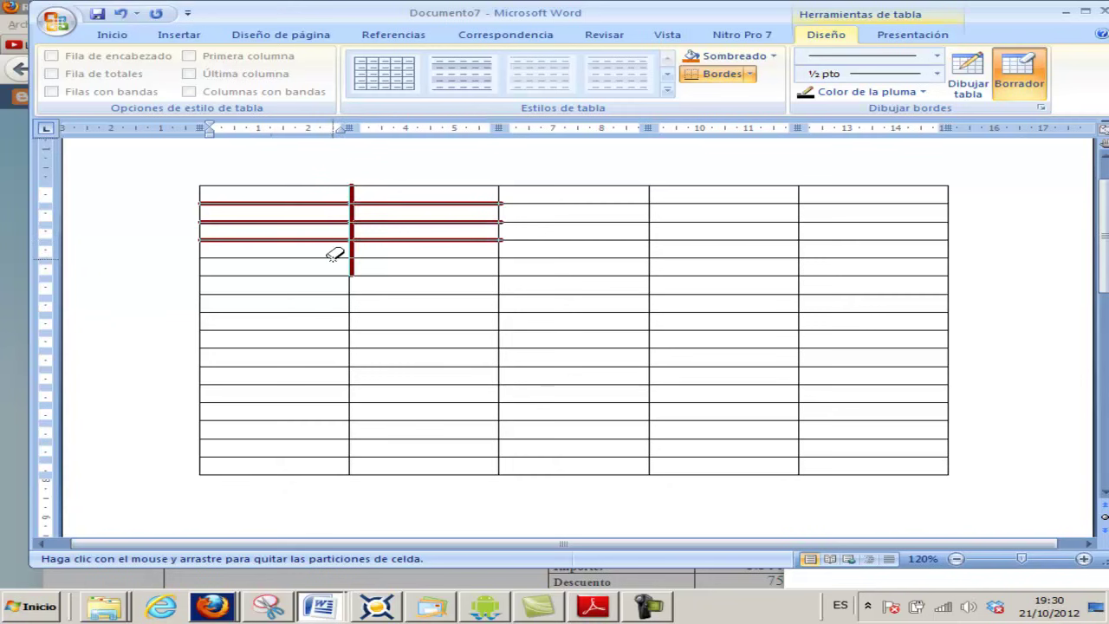
{"action": "left_click_drag", "start_coordinate": [334, 255], "coordinate": [330, 253]}
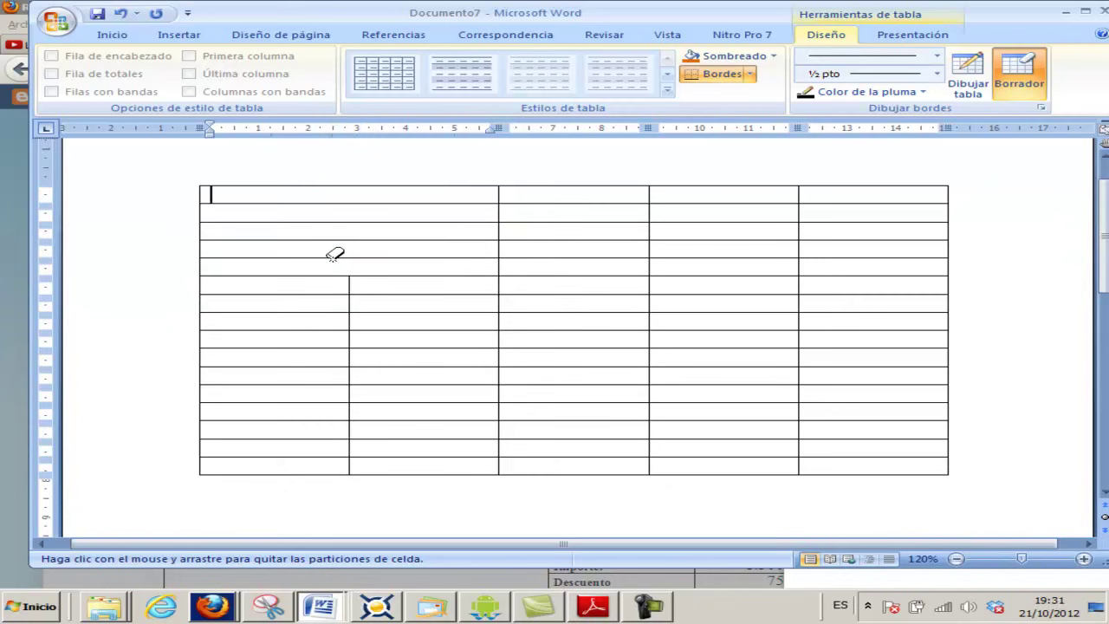
{"action": "left_click", "coordinate": [333, 257]}
{"action": "left_click", "coordinate": [345, 240]}
{"action": "left_click", "coordinate": [351, 221]}
{"action": "left_click", "coordinate": [357, 204]}
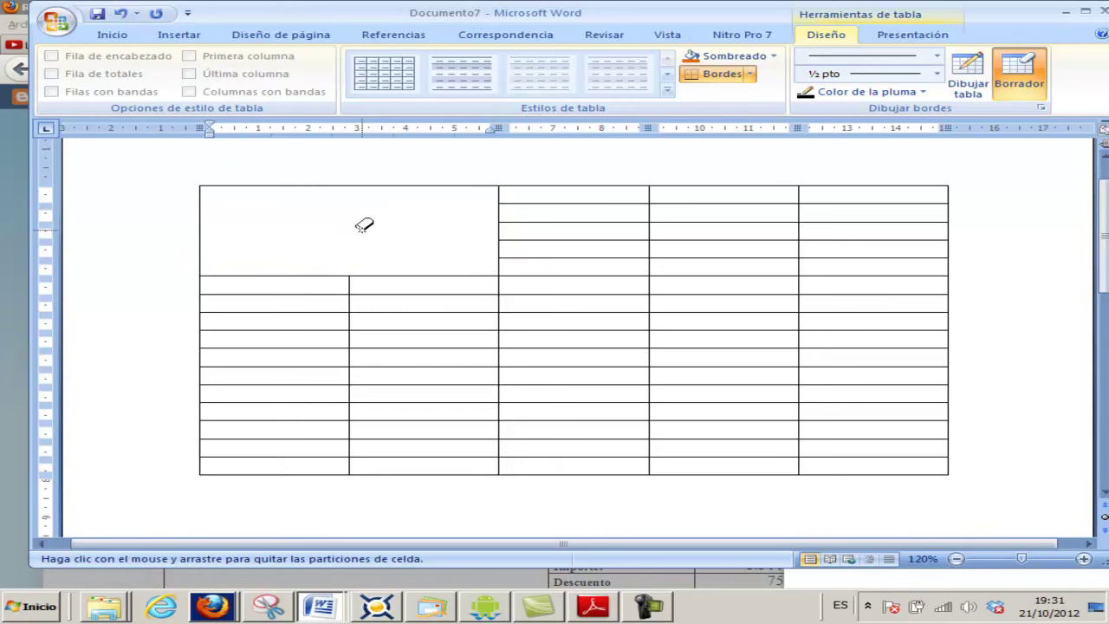
Erase the divider between the top row's third and fourth cells.
{"action": "mouse_move", "coordinate": [30, 182]}
{"action": "left_mouse_down"}
{"action": "mouse_move", "coordinate": [608, 182]}
{"action": "mouse_move", "coordinate": [139, 182]}
{"action": "left_mouse_up"}
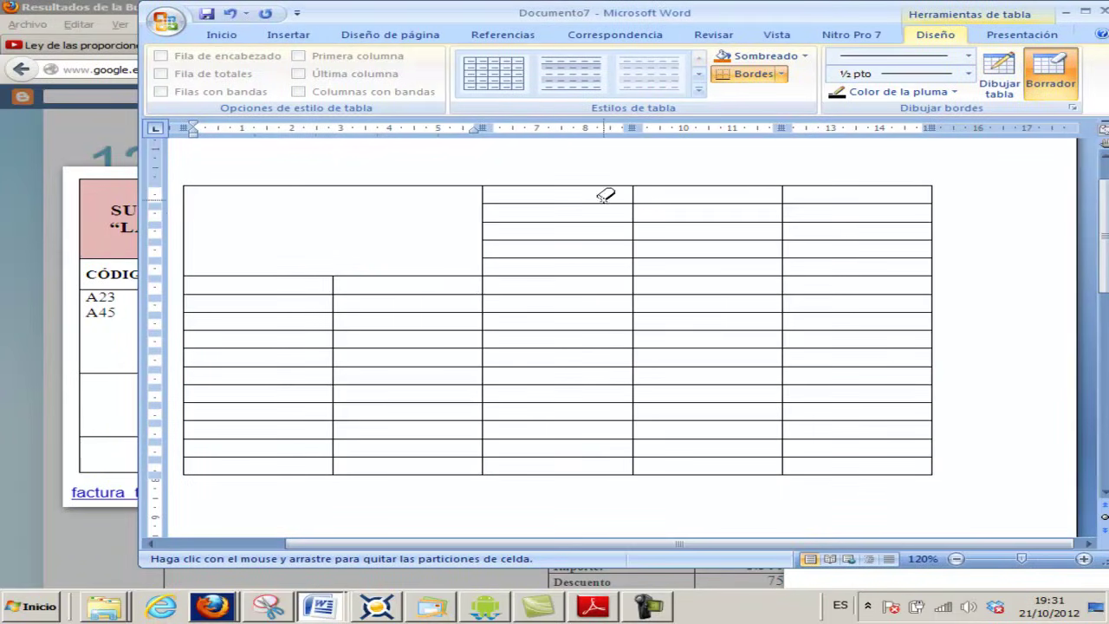
{"action": "left_click", "coordinate": [632, 193]}
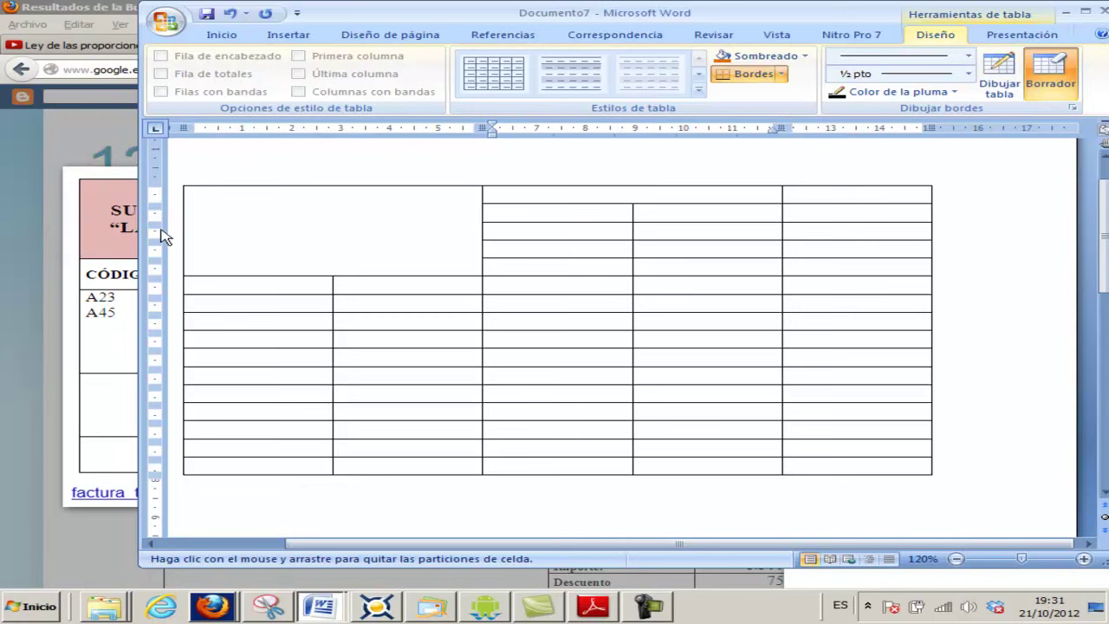
{"action": "mouse_move", "coordinate": [143, 227]}
{"action": "left_mouse_down"}
{"action": "mouse_move", "coordinate": [738, 233]}
{"action": "mouse_move", "coordinate": [95, 233]}
{"action": "left_mouse_up"}
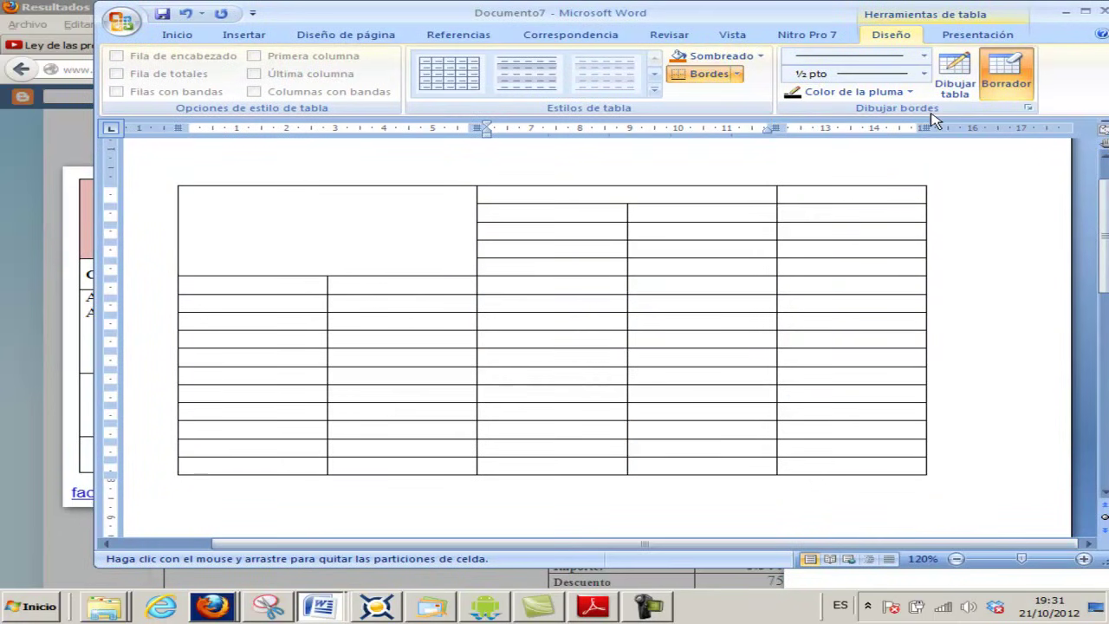
Merge the second row's three right-hand cells with Combinar celdas.
{"action": "left_click", "coordinate": [1005, 74]}
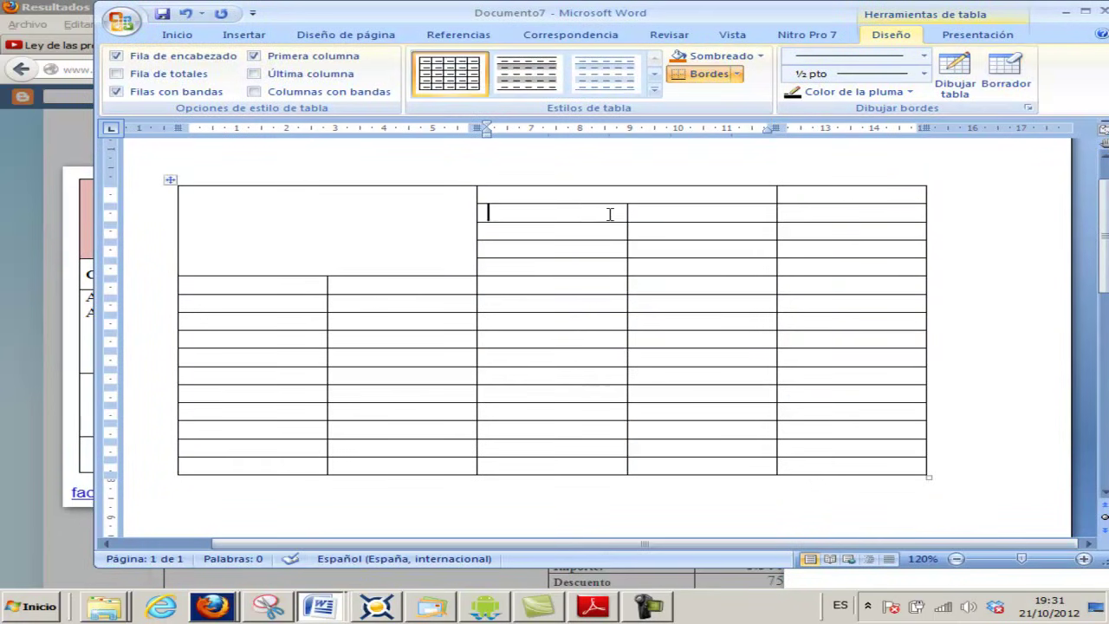
{"action": "left_click_drag", "start_coordinate": [610, 214], "coordinate": [857, 215]}
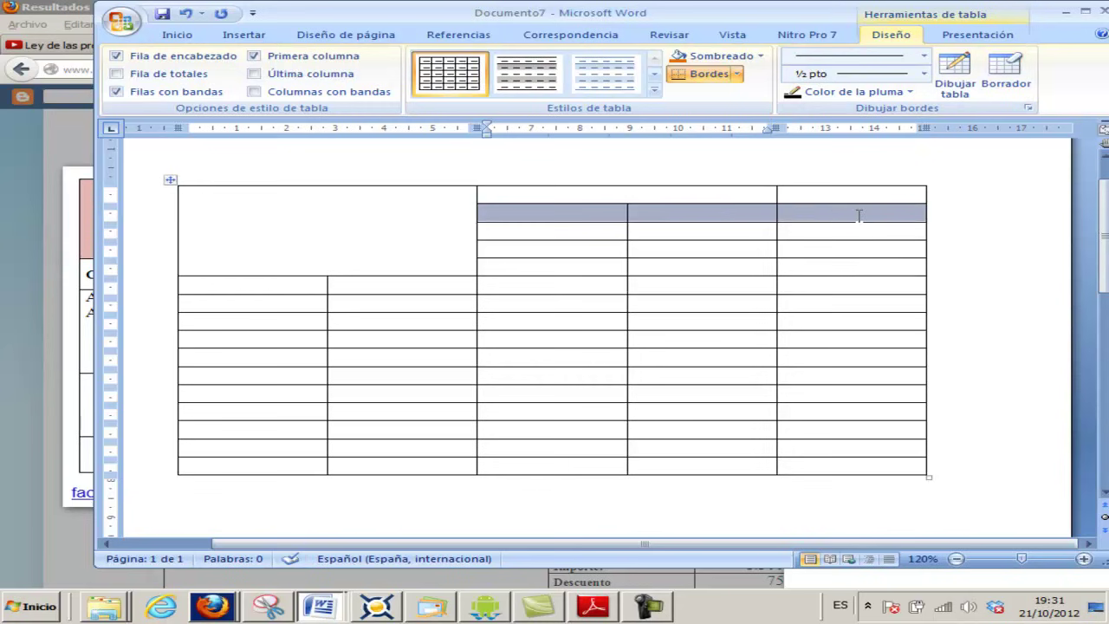
{"action": "right_click", "coordinate": [751, 217]}
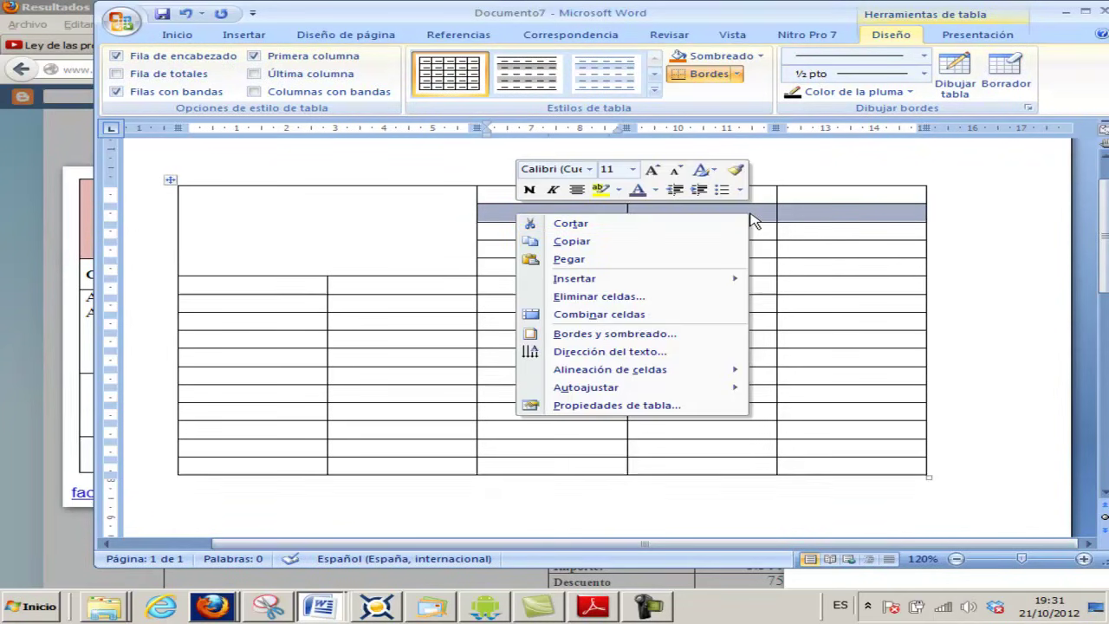
{"action": "left_click", "coordinate": [620, 322]}
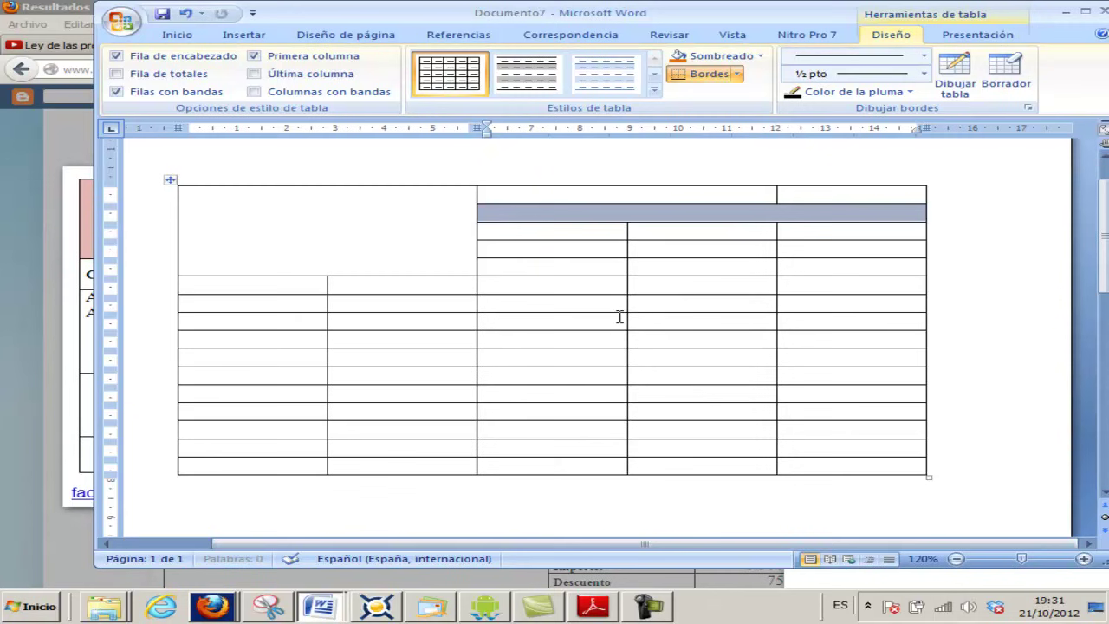
{"action": "left_click", "coordinate": [628, 249]}
Erase the borders between the fourth and fifth columns in rows three to five.
{"action": "mouse_move", "coordinate": [94, 246]}
{"action": "left_mouse_down"}
{"action": "mouse_move", "coordinate": [805, 262]}
{"action": "mouse_move", "coordinate": [374, 282]}
{"action": "mouse_move", "coordinate": [787, 283]}
{"action": "mouse_move", "coordinate": [159, 283]}
{"action": "left_mouse_up"}
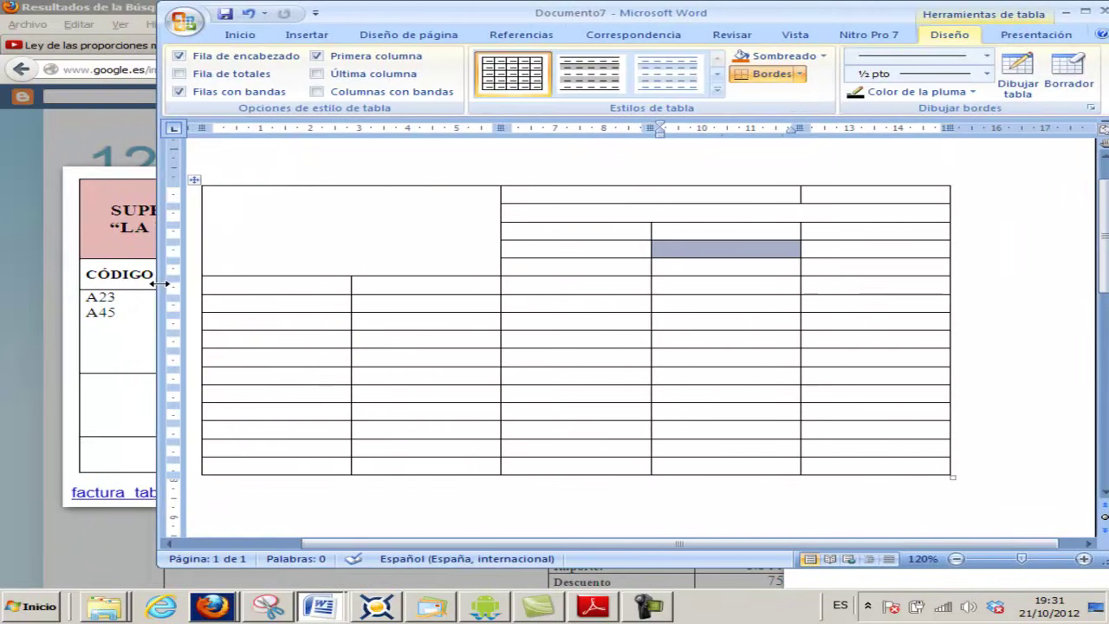
{"action": "left_click", "coordinate": [776, 253]}
{"action": "left_click", "coordinate": [1068, 74]}
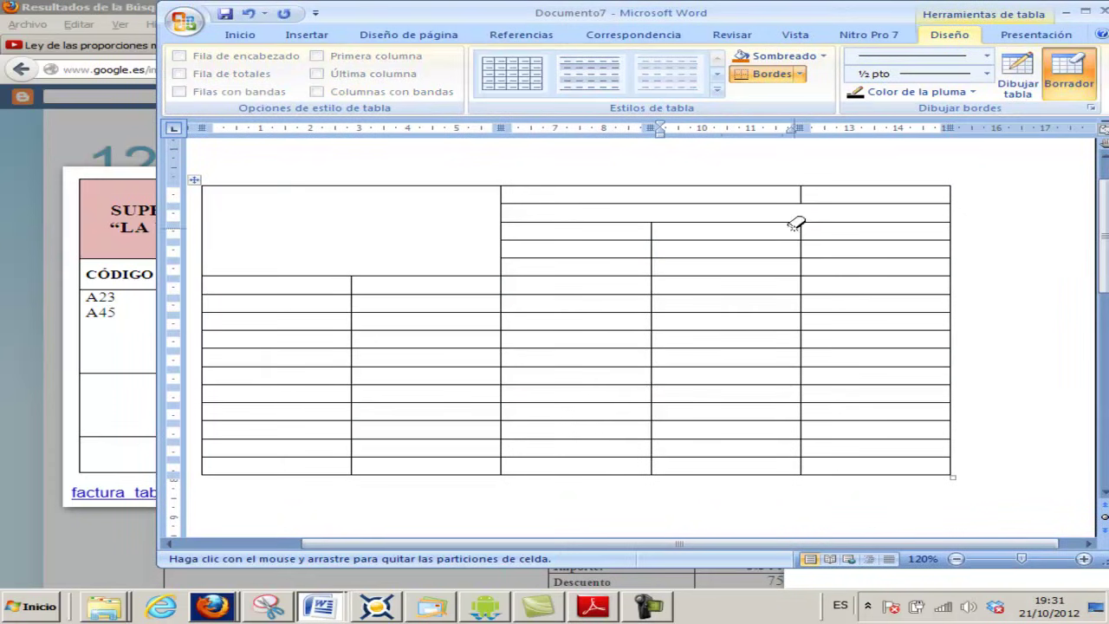
{"action": "left_click_drag", "start_coordinate": [796, 229], "coordinate": [797, 250]}
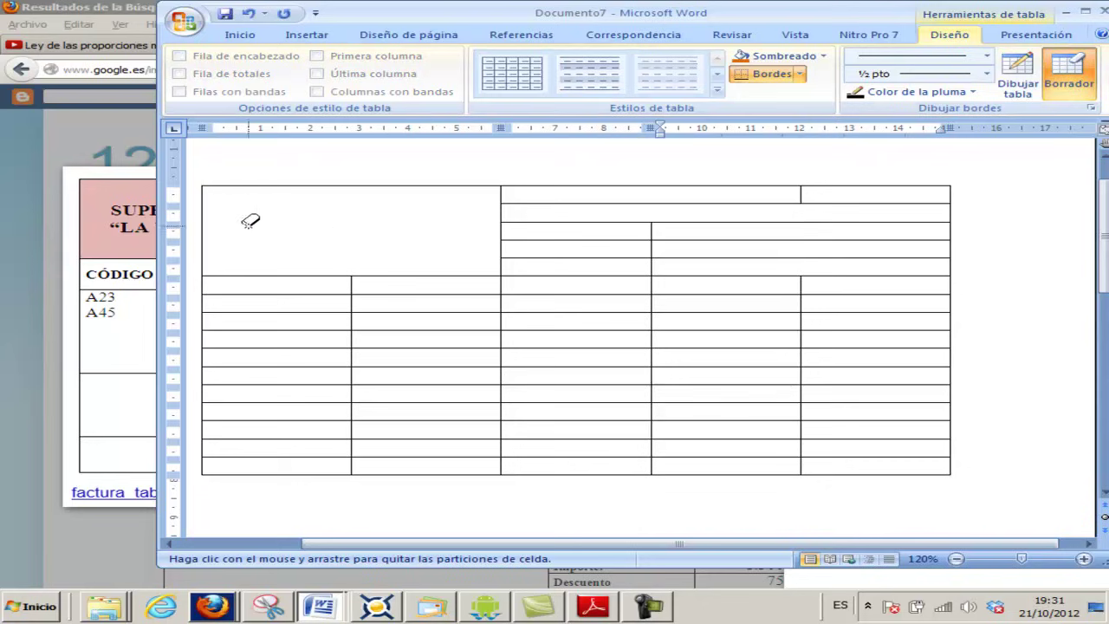
{"action": "mouse_move", "coordinate": [159, 240]}
{"action": "left_mouse_down"}
{"action": "mouse_move", "coordinate": [737, 246]}
{"action": "mouse_move", "coordinate": [657, 257]}
{"action": "left_mouse_up"}
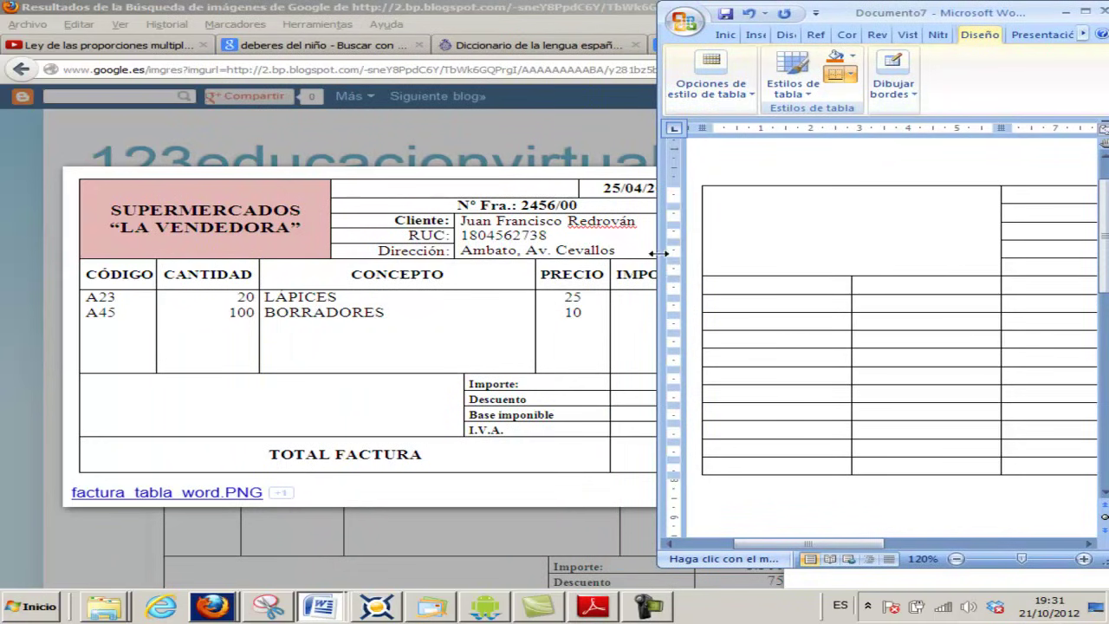
Check the invoice image, then bring Documento7 back and maximise it.
{"action": "left_click", "coordinate": [659, 260]}
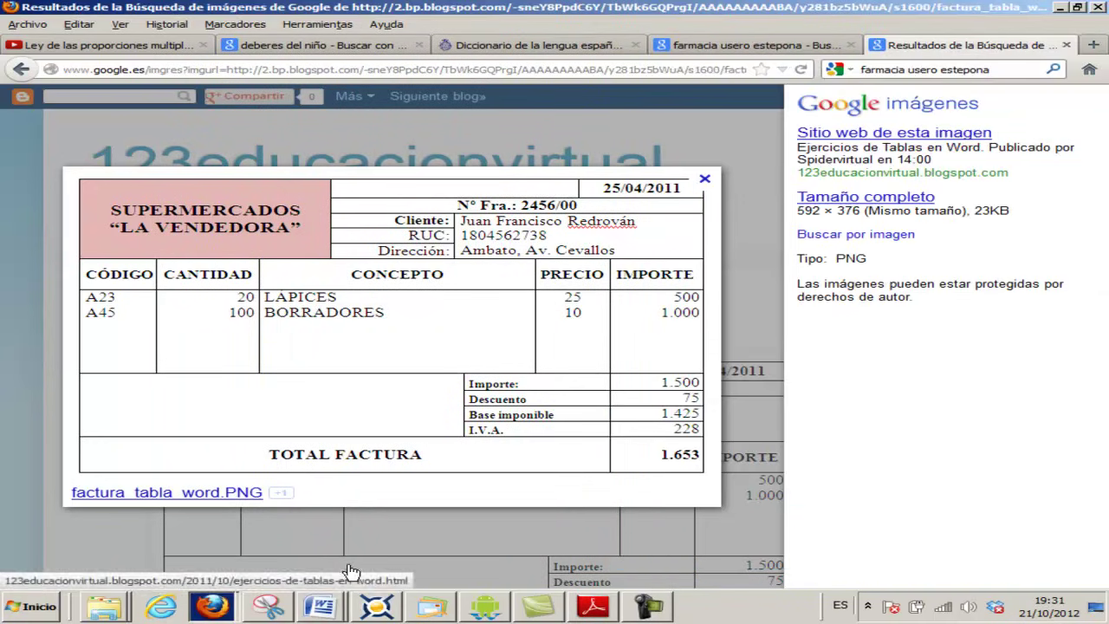
{"action": "left_click", "coordinate": [320, 605]}
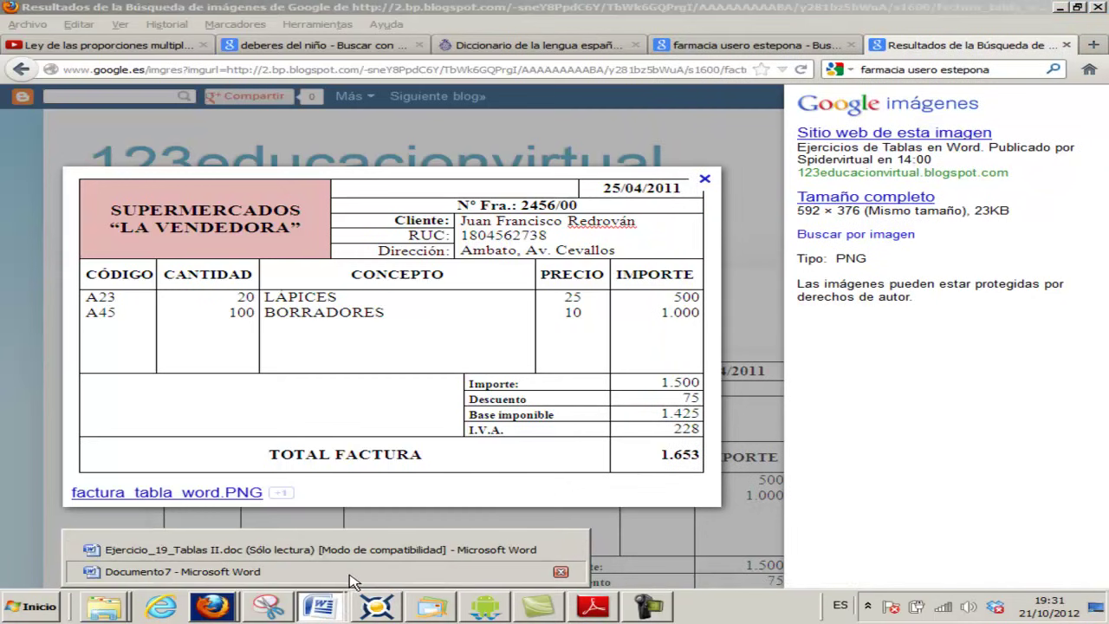
{"action": "left_click", "coordinate": [352, 570]}
{"action": "double_click", "coordinate": [874, 16]}
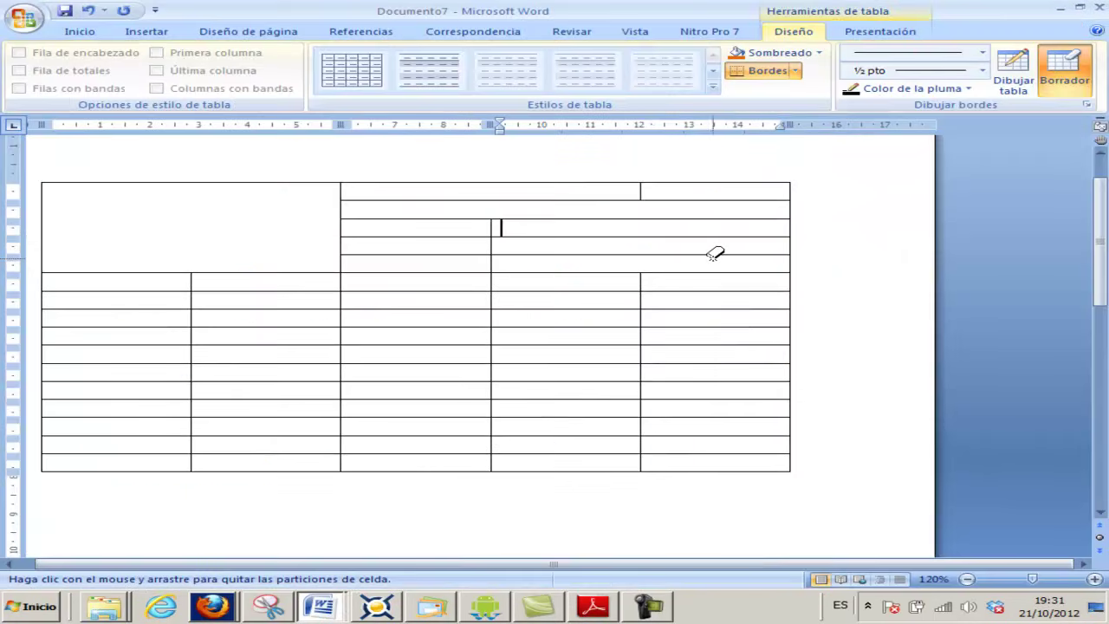
Set the pen to 'Sin borde' and erase the inner lines of the header's right block.
{"action": "left_click", "coordinate": [1011, 91]}
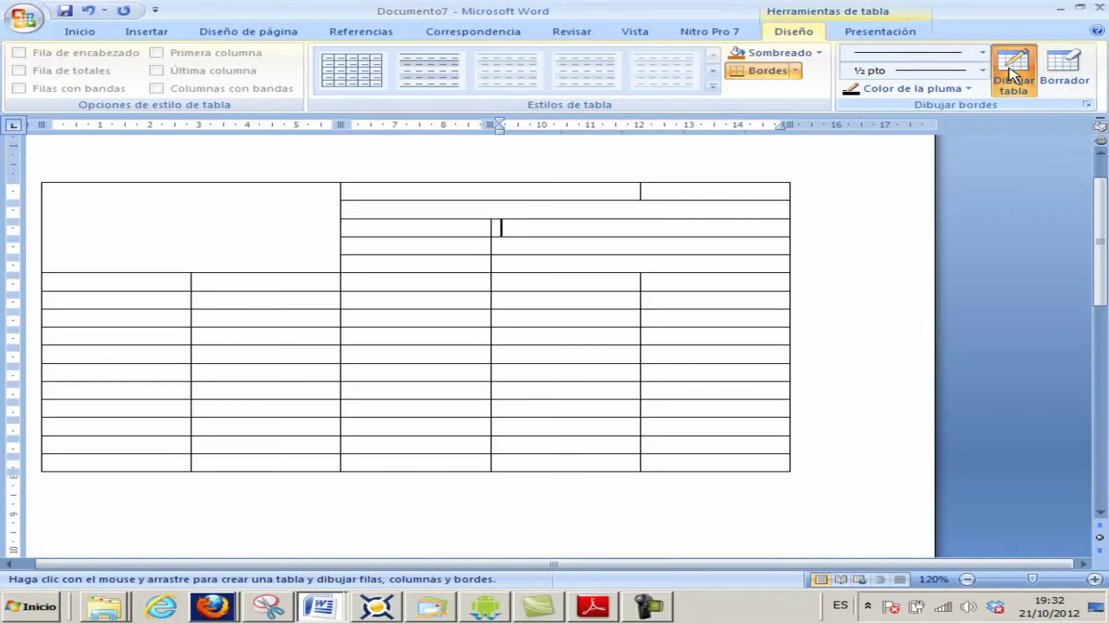
{"action": "left_click", "coordinate": [1012, 92]}
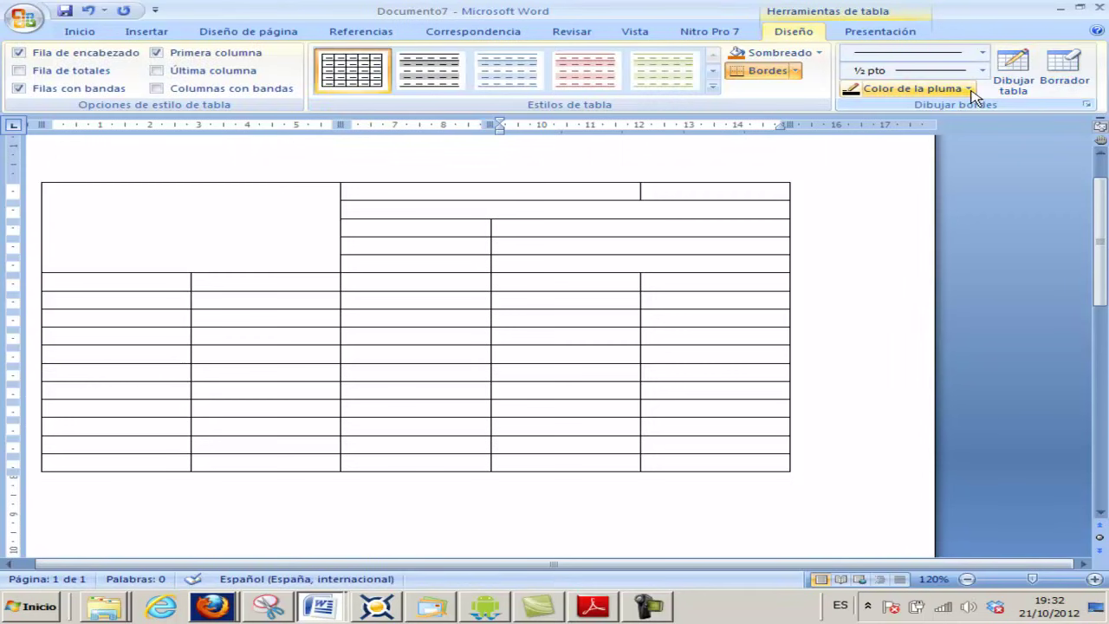
{"action": "left_click", "coordinate": [968, 89]}
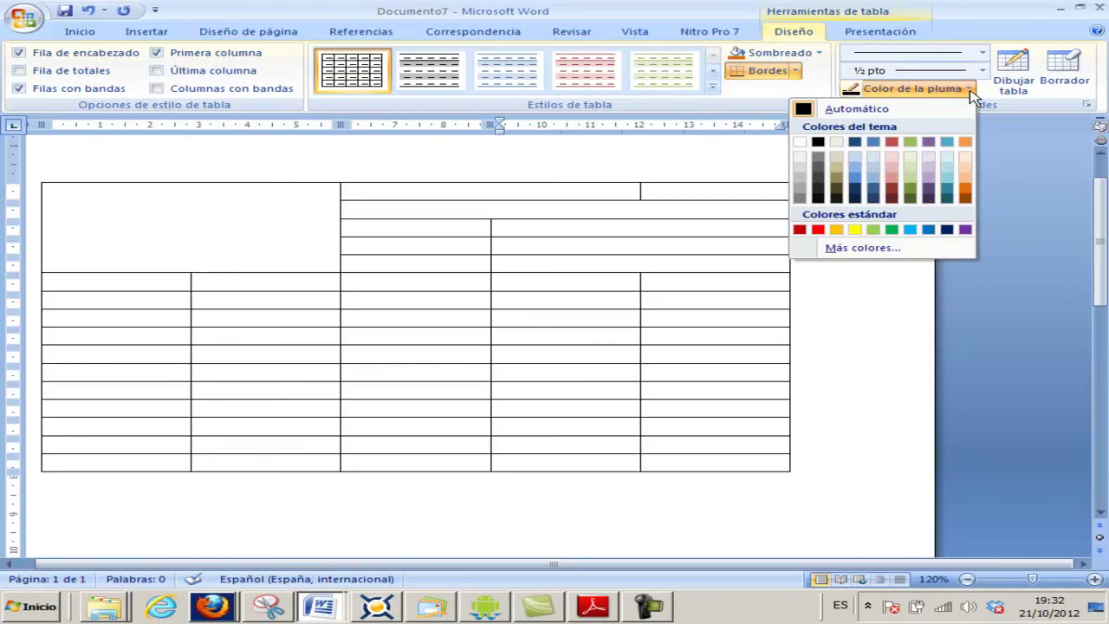
{"action": "left_click", "coordinate": [970, 90]}
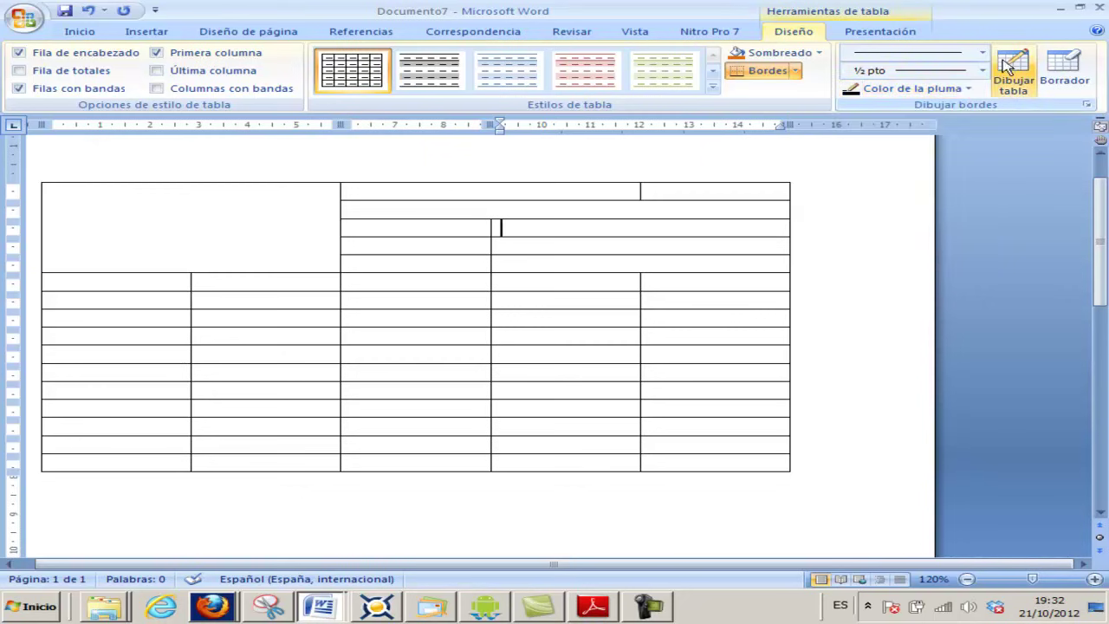
{"action": "left_click", "coordinate": [984, 54]}
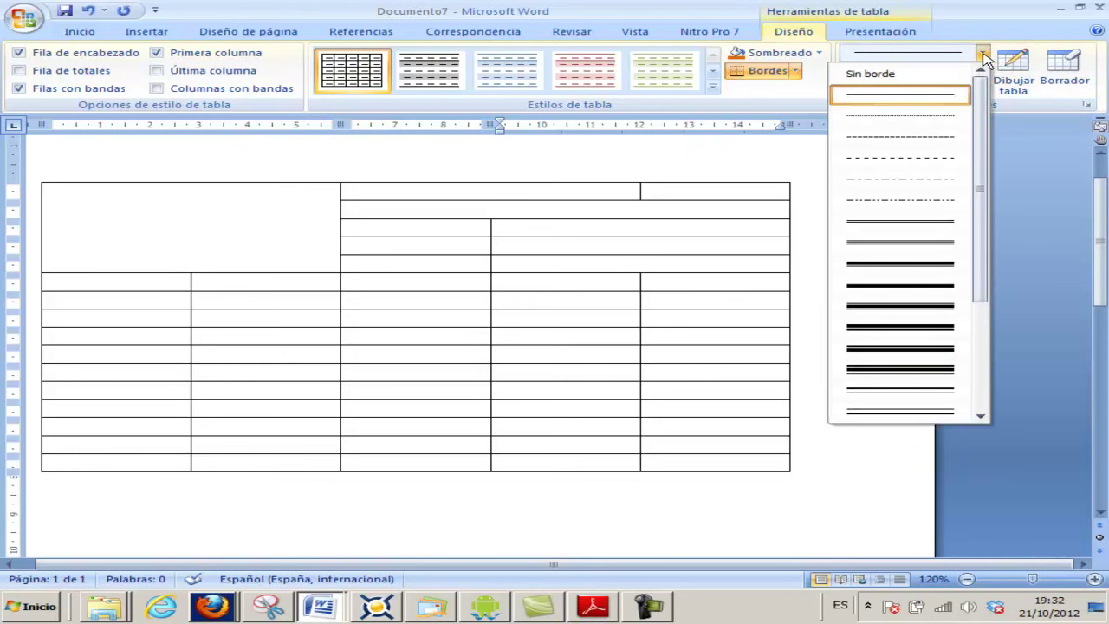
{"action": "left_click", "coordinate": [901, 76]}
{"action": "mouse_move", "coordinate": [597, 228]}
{"action": "left_mouse_down"}
{"action": "mouse_move", "coordinate": [661, 234]}
{"action": "mouse_move", "coordinate": [665, 251]}
{"action": "left_mouse_up"}
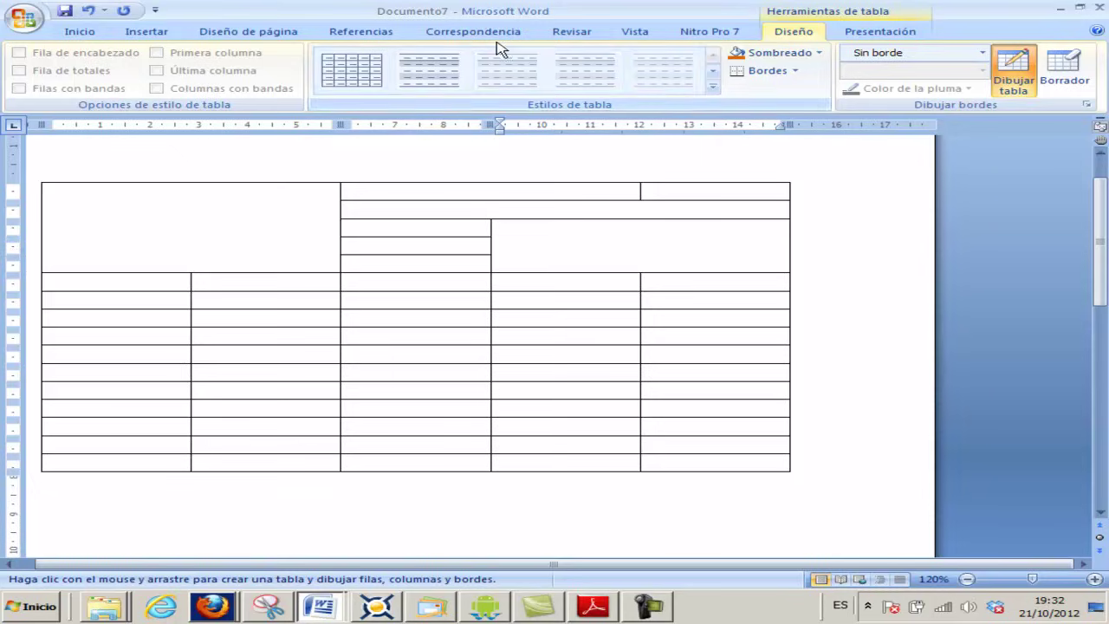
After comparing with the invoice, narrow the first column of the lower rows.
{"action": "double_click", "coordinate": [533, 12]}
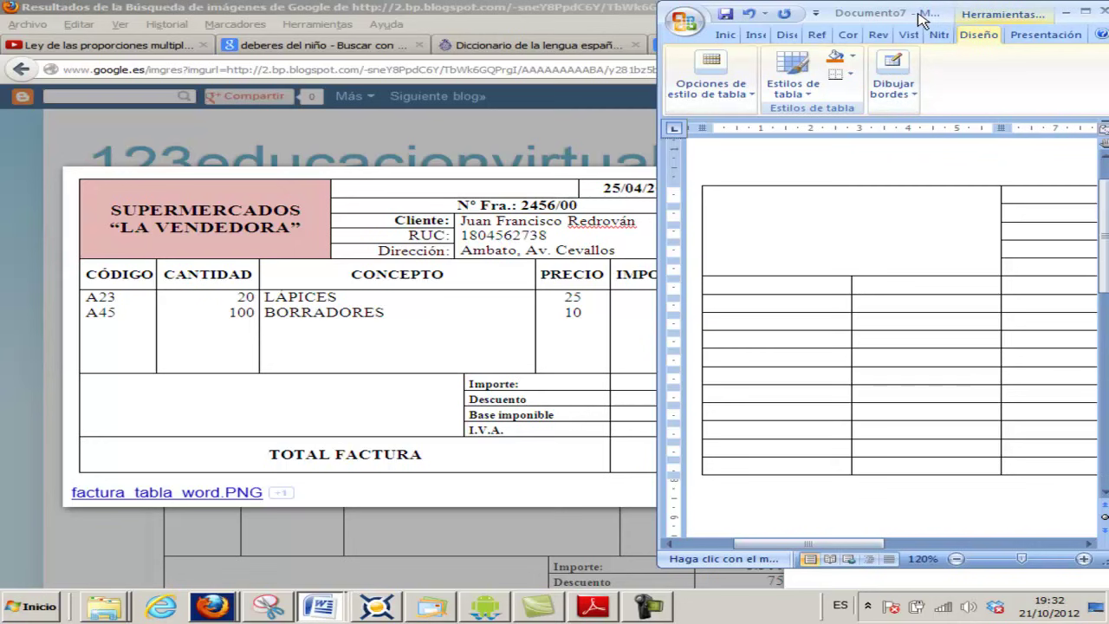
{"action": "double_click", "coordinate": [921, 19]}
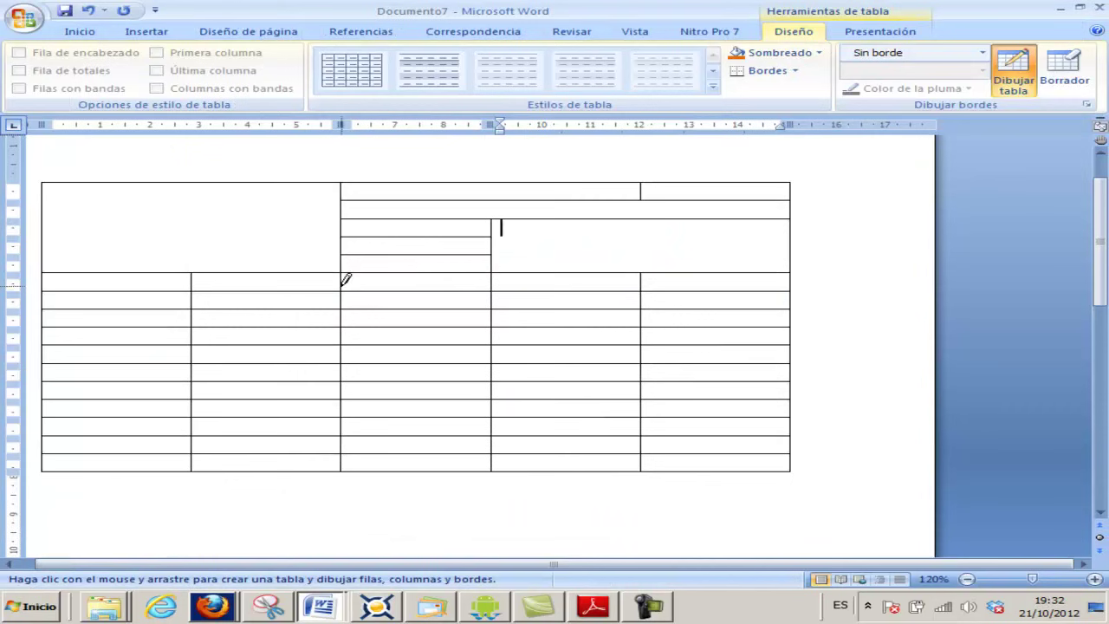
{"action": "key", "text": "Escape"}
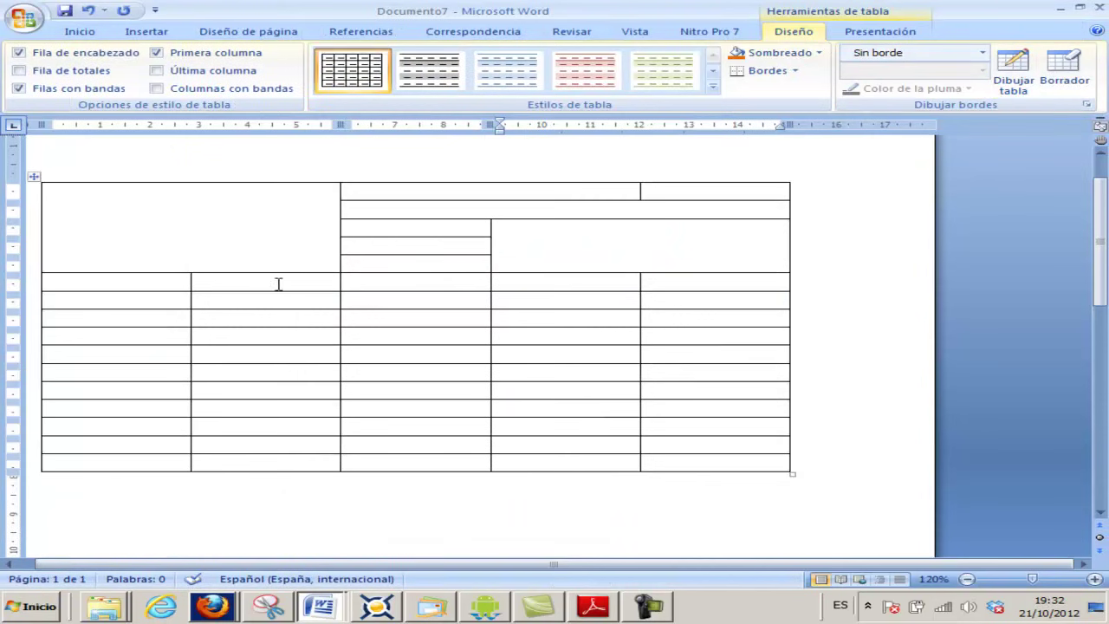
{"action": "left_click_drag", "start_coordinate": [339, 286], "coordinate": [284, 290]}
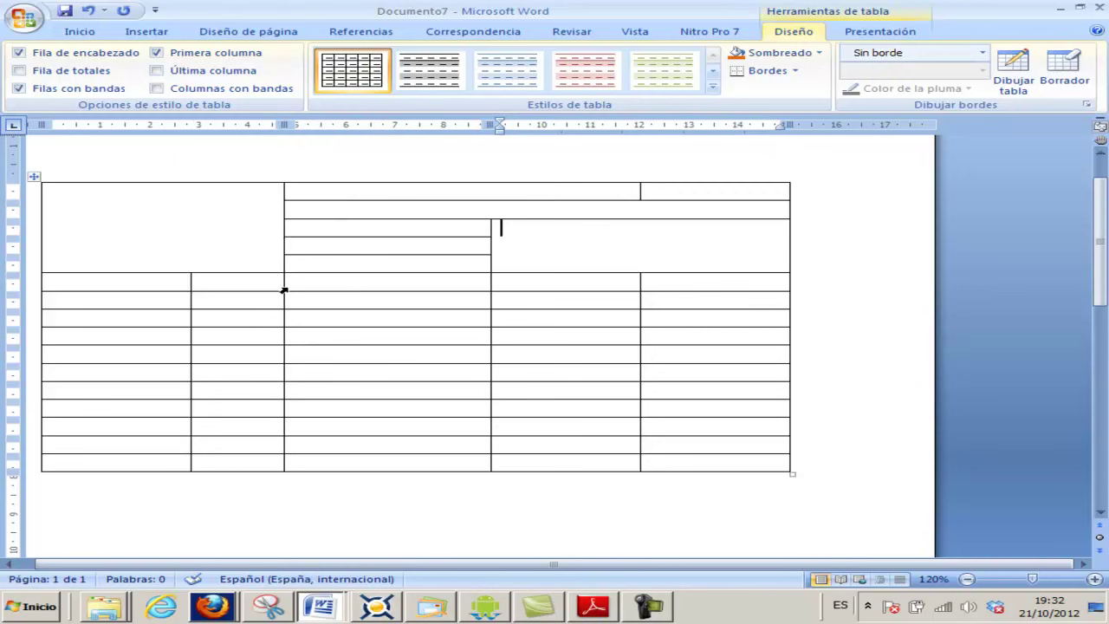
{"action": "key", "text": "ctrl+z"}
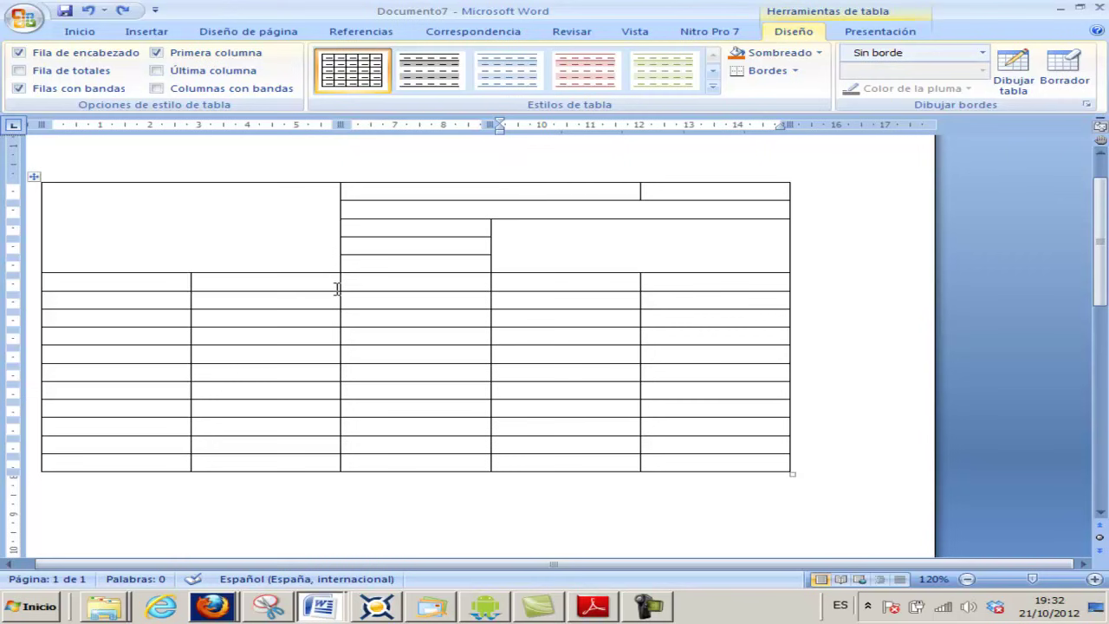
{"action": "left_click_drag", "start_coordinate": [190, 286], "coordinate": [149, 290]}
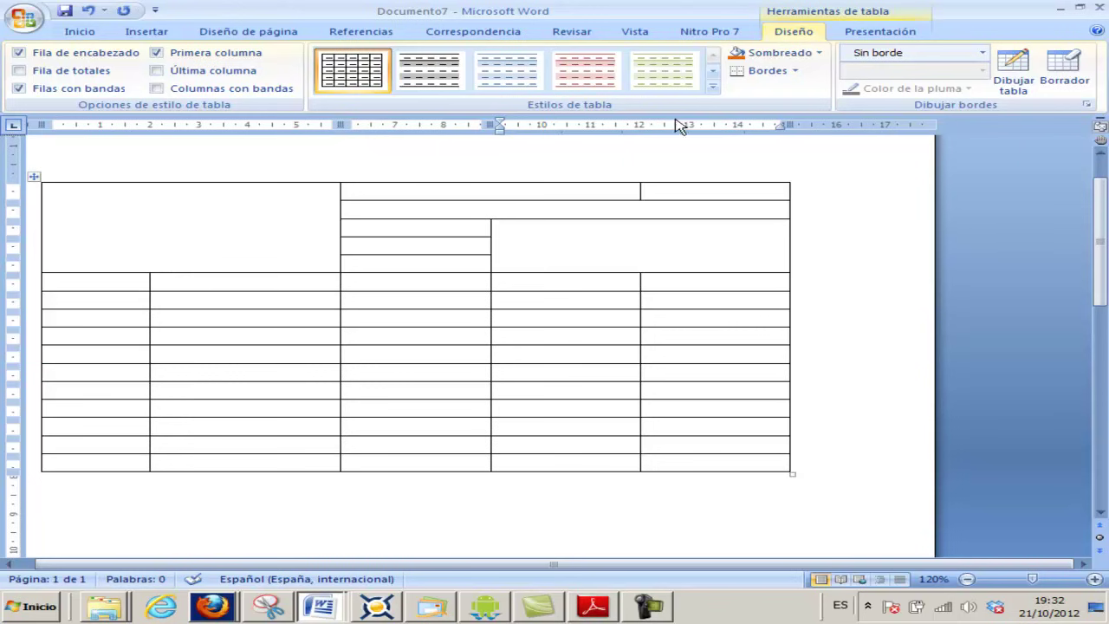
Draw two solid vertical lines splitting the lower rows into seven columns.
{"action": "left_click", "coordinate": [1012, 71]}
{"action": "left_click", "coordinate": [981, 54]}
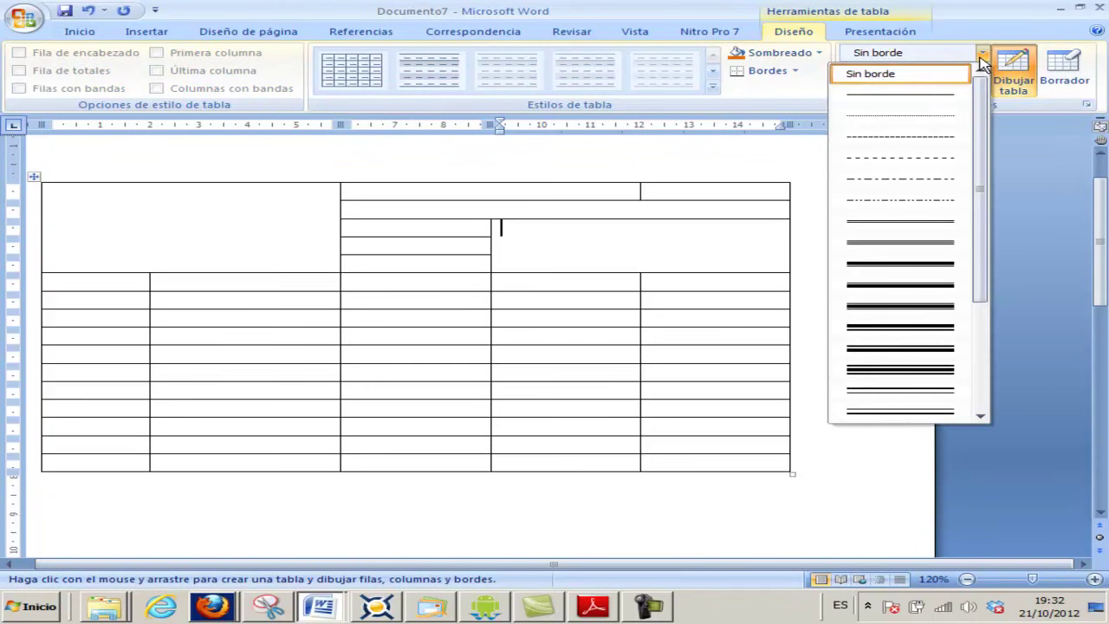
{"action": "left_click", "coordinate": [921, 97]}
{"action": "left_click_drag", "start_coordinate": [257, 269], "coordinate": [240, 449]}
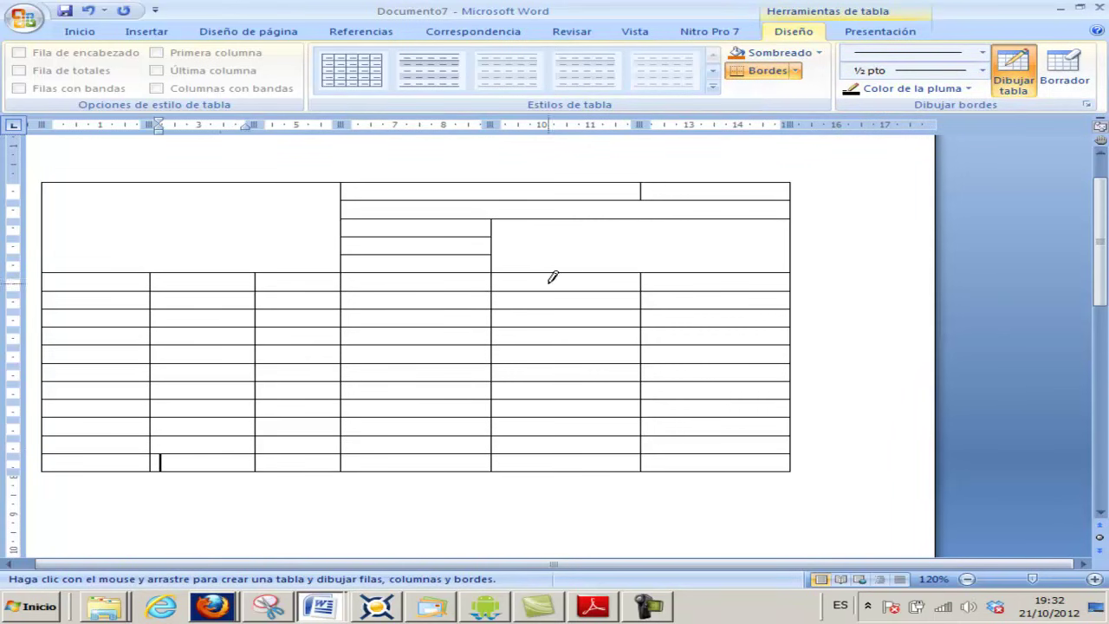
{"action": "left_click_drag", "start_coordinate": [571, 279], "coordinate": [571, 452]}
{"action": "key", "text": "ctrl+z"}
{"action": "left_click_drag", "start_coordinate": [582, 274], "coordinate": [567, 452]}
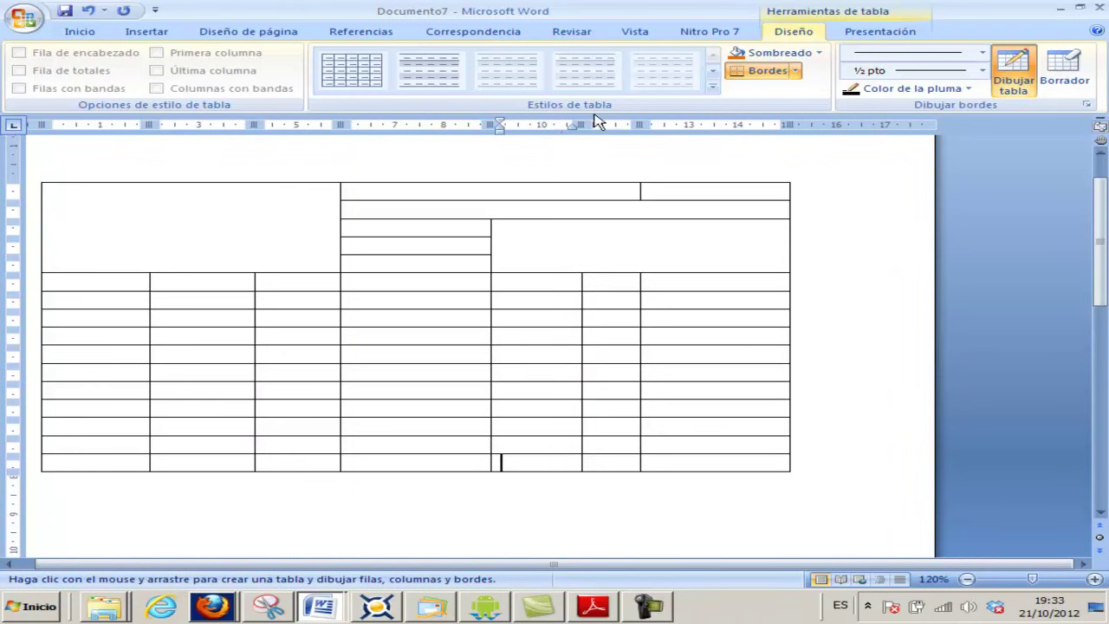
{"action": "left_click", "coordinate": [1013, 74]}
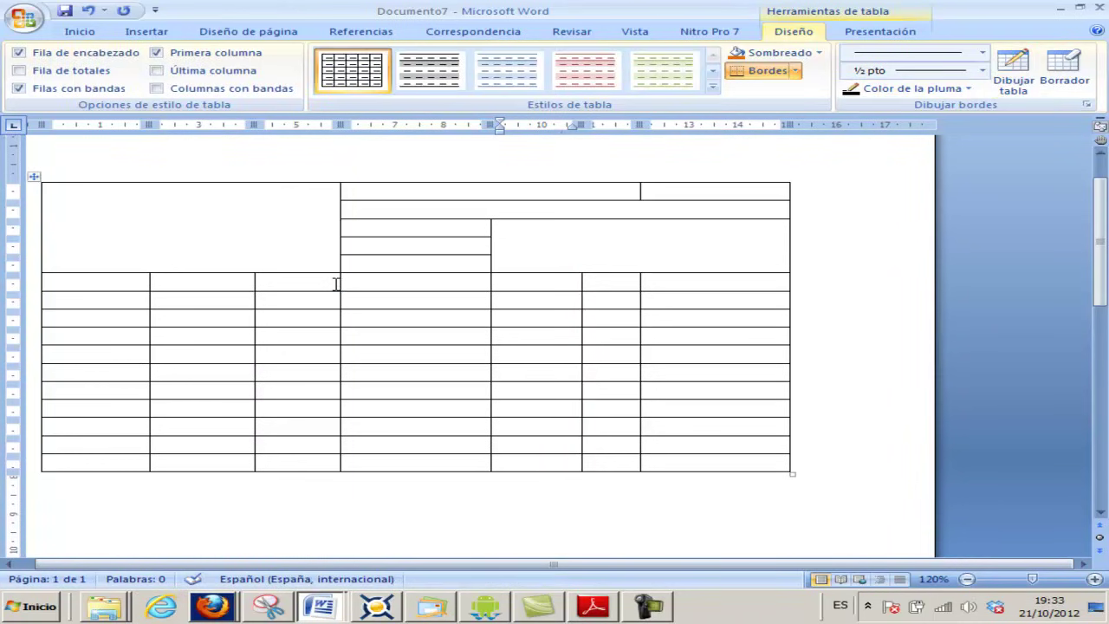
Merge the three middle cells of the first, second and third lower rows.
{"action": "left_click_drag", "start_coordinate": [336, 284], "coordinate": [507, 287]}
{"action": "right_click", "coordinate": [549, 291]}
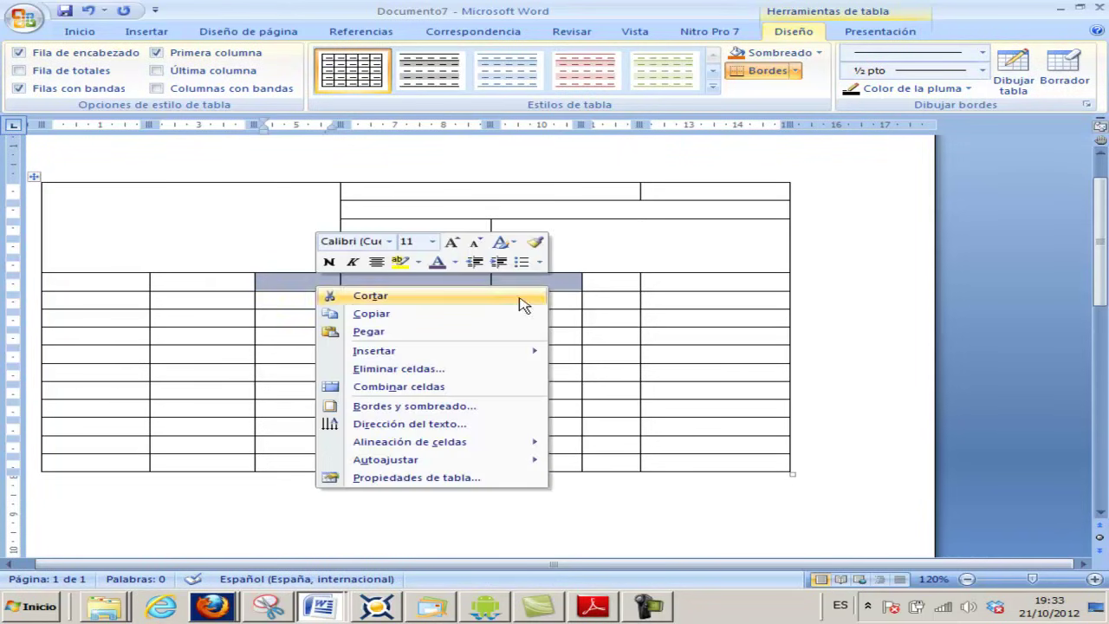
{"action": "left_click", "coordinate": [455, 387]}
{"action": "left_click_drag", "start_coordinate": [351, 300], "coordinate": [548, 301]}
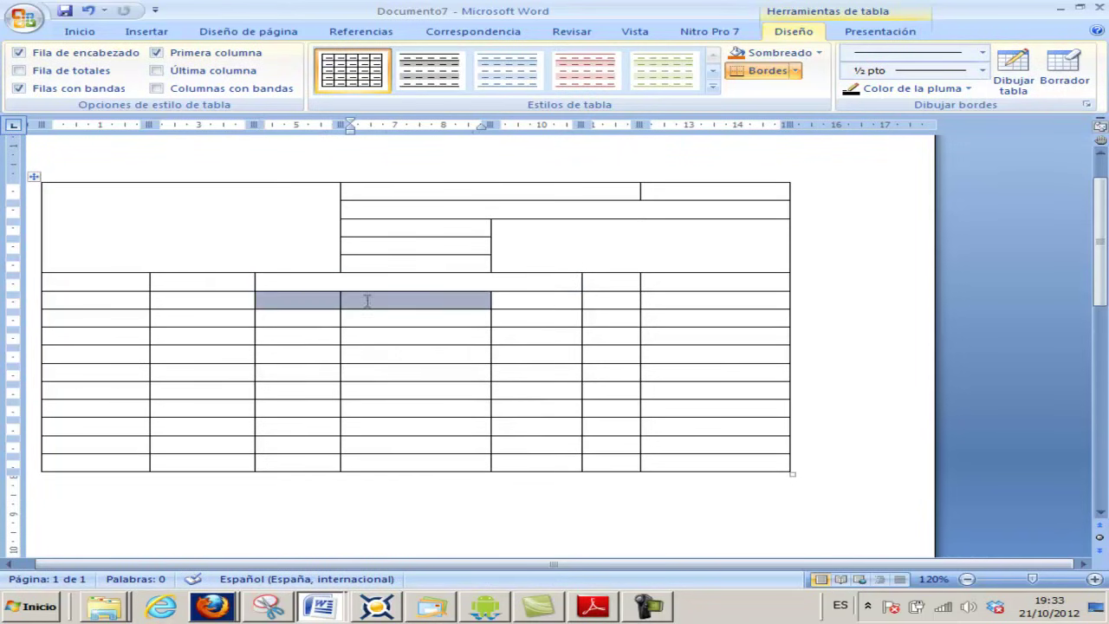
{"action": "right_click", "coordinate": [548, 300]}
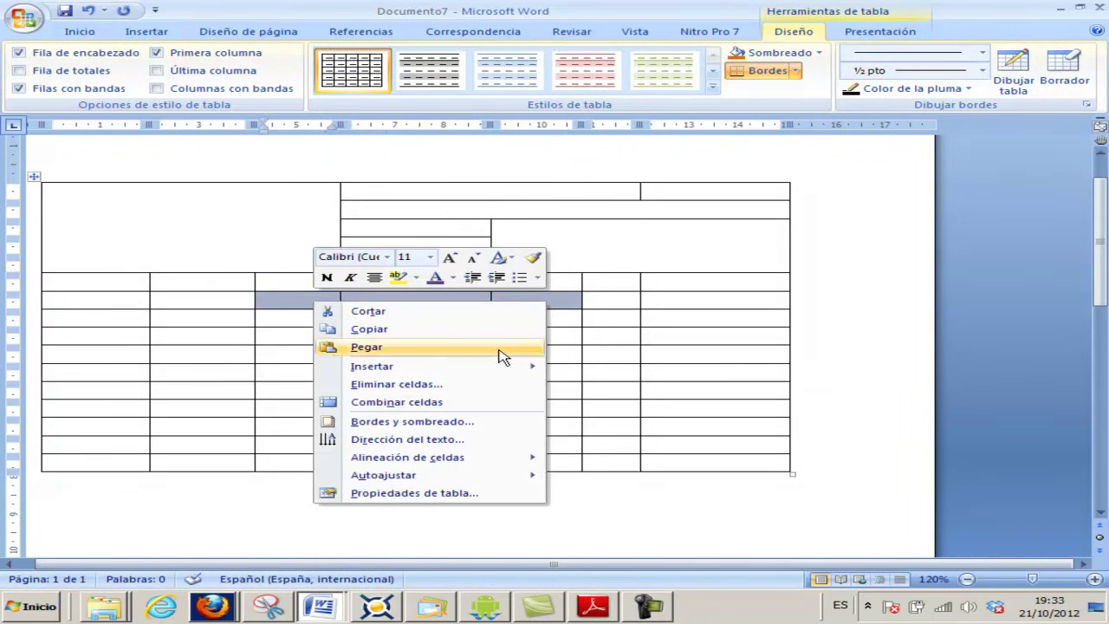
{"action": "left_click", "coordinate": [457, 400]}
{"action": "left_click_drag", "start_coordinate": [341, 320], "coordinate": [532, 326]}
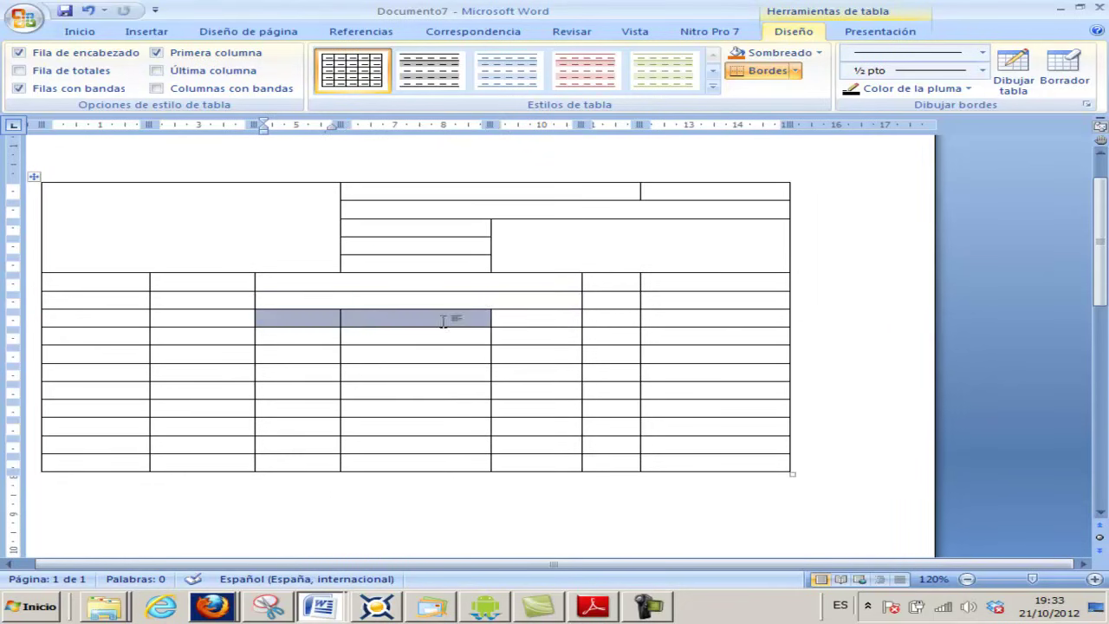
{"action": "right_click", "coordinate": [532, 326]}
{"action": "left_click", "coordinate": [453, 423]}
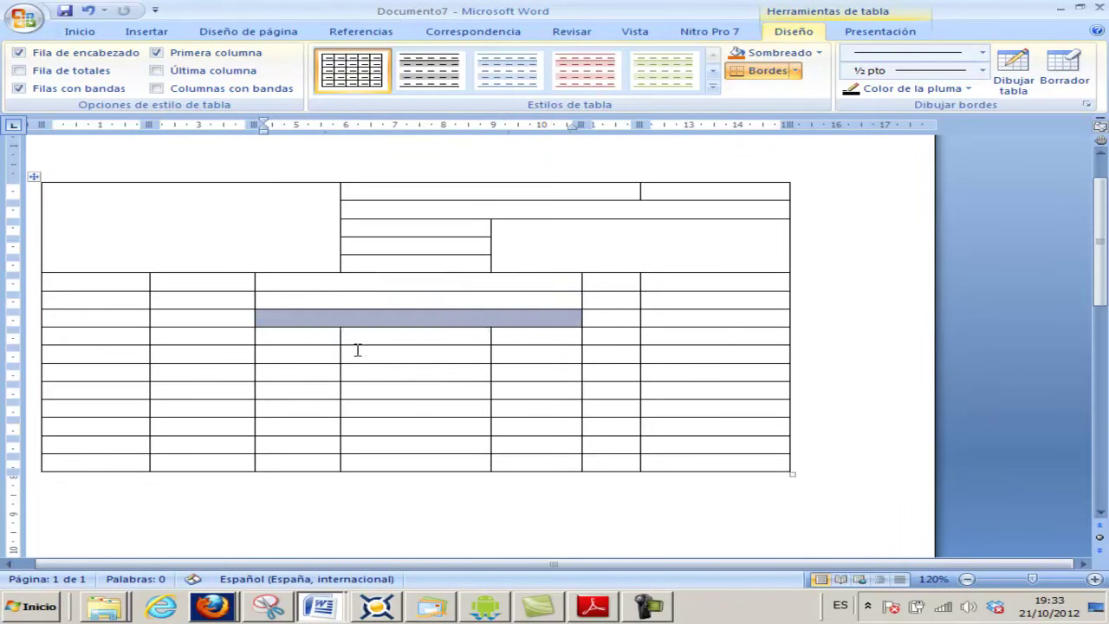
Merge the middle cells of the fourth and fifth lower rows.
{"action": "left_click_drag", "start_coordinate": [347, 335], "coordinate": [502, 336]}
{"action": "right_click", "coordinate": [534, 341]}
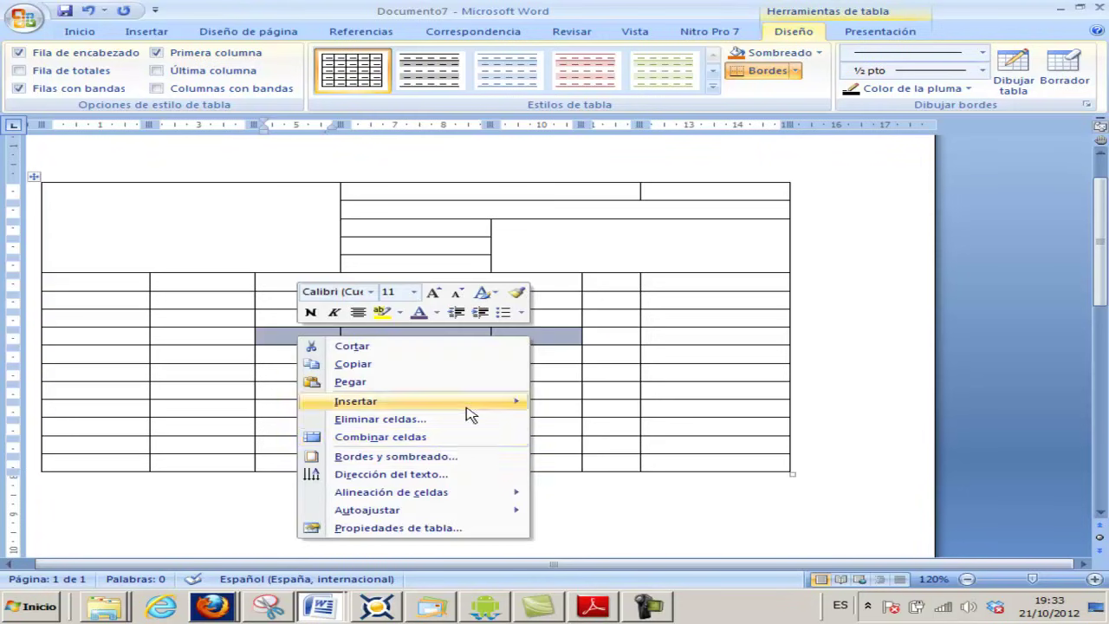
{"action": "left_click", "coordinate": [451, 433]}
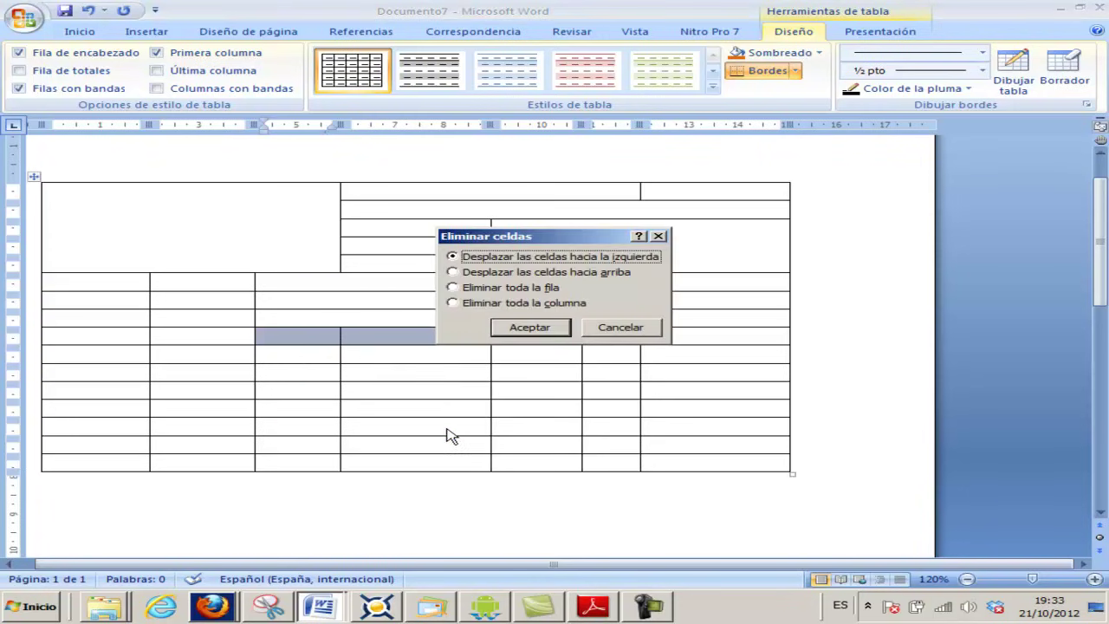
{"action": "left_click", "coordinate": [611, 328]}
{"action": "left_click_drag", "start_coordinate": [317, 336], "coordinate": [545, 339]}
{"action": "right_click", "coordinate": [545, 341]}
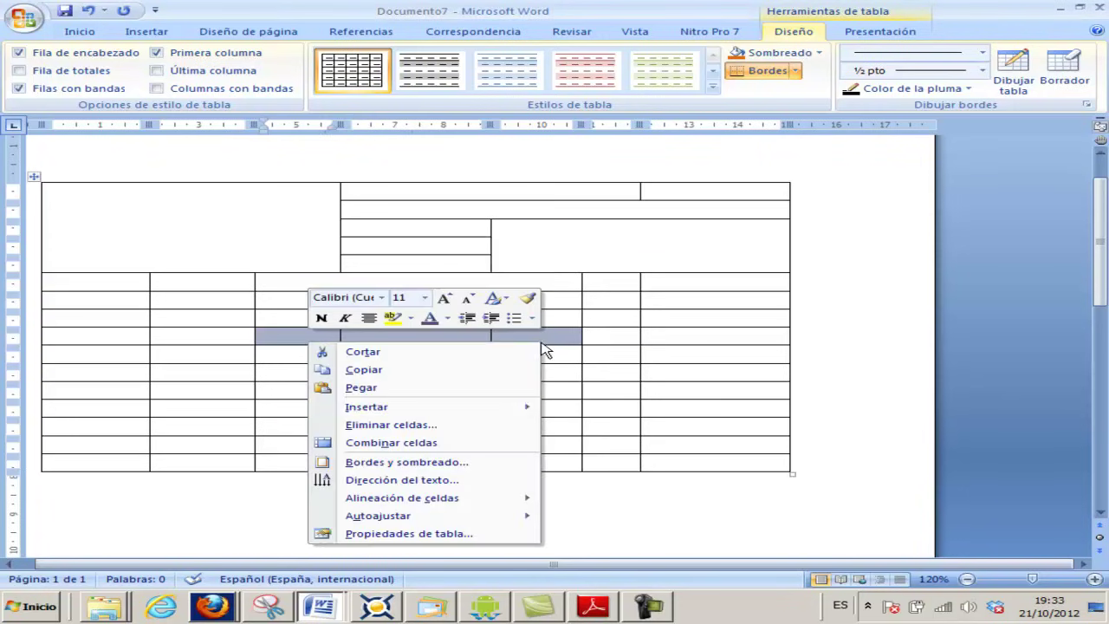
{"action": "left_click", "coordinate": [426, 444]}
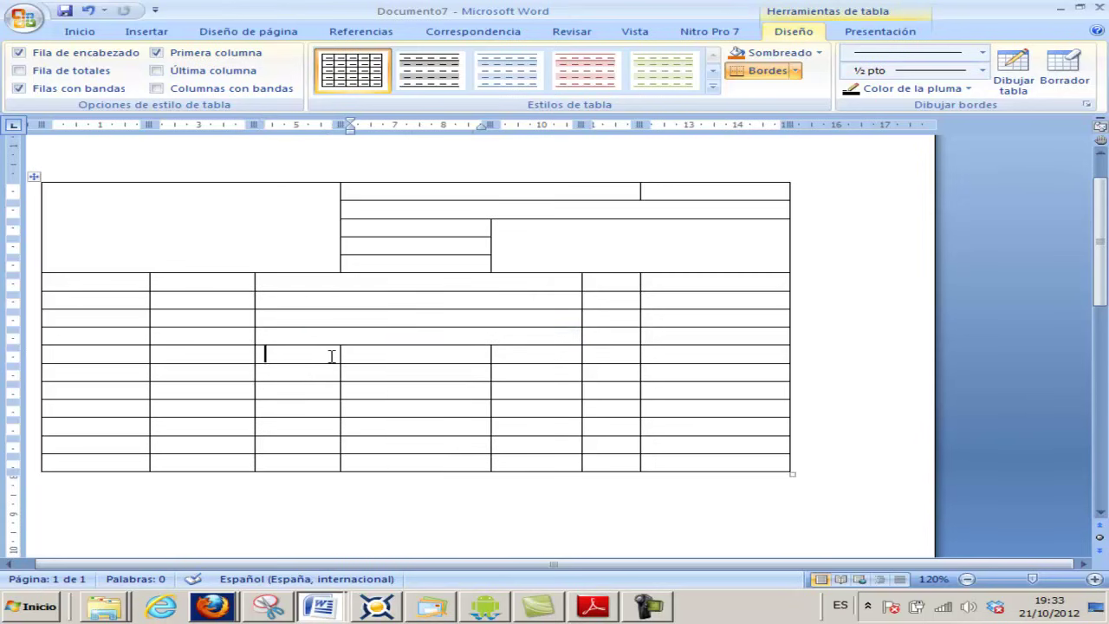
{"action": "left_click_drag", "start_coordinate": [332, 356], "coordinate": [510, 359]}
{"action": "right_click", "coordinate": [511, 358]}
{"action": "left_click", "coordinate": [427, 456]}
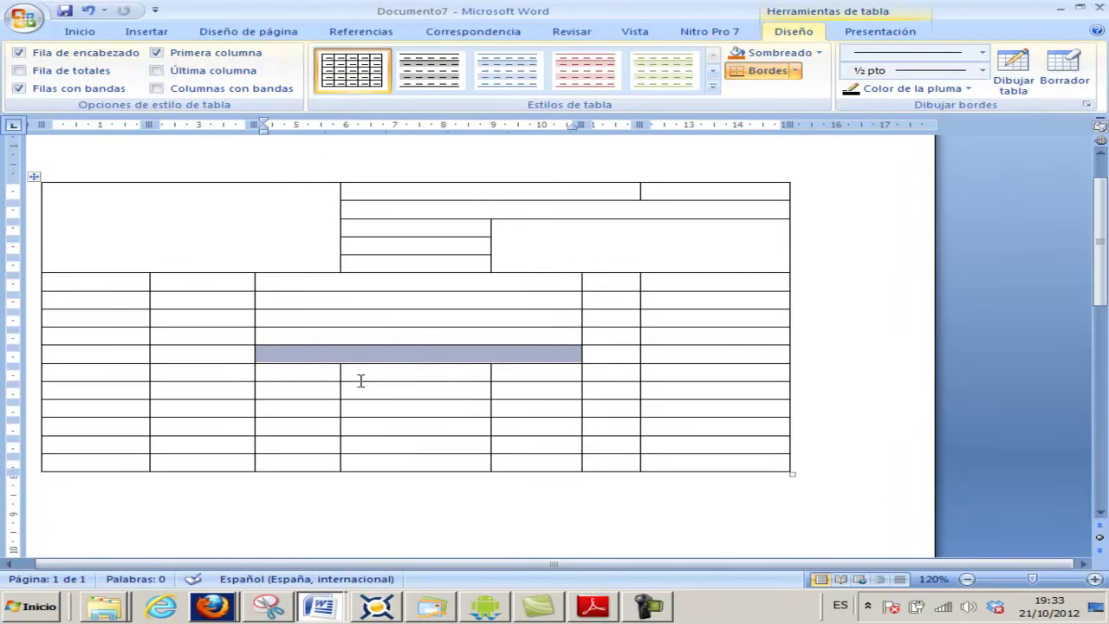
{"action": "left_click_drag", "start_coordinate": [332, 374], "coordinate": [520, 376]}
{"action": "right_click", "coordinate": [533, 383]}
{"action": "left_click", "coordinate": [621, 339]}
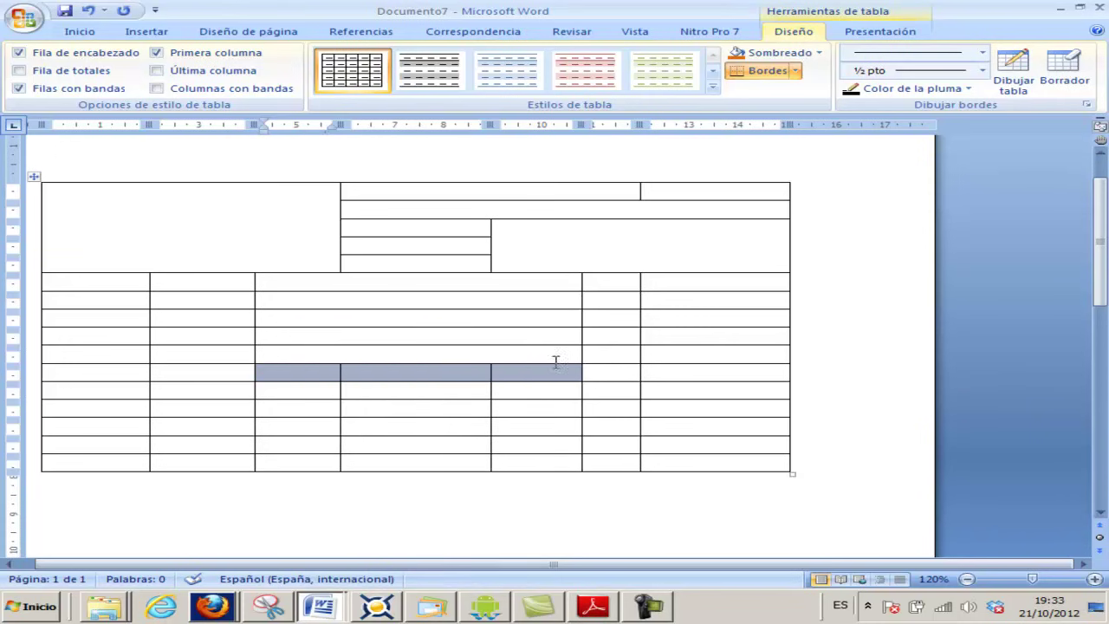
Compare the Firefox invoice image with the Documento7 table, then minimise Firefox.
{"action": "left_click", "coordinate": [215, 606]}
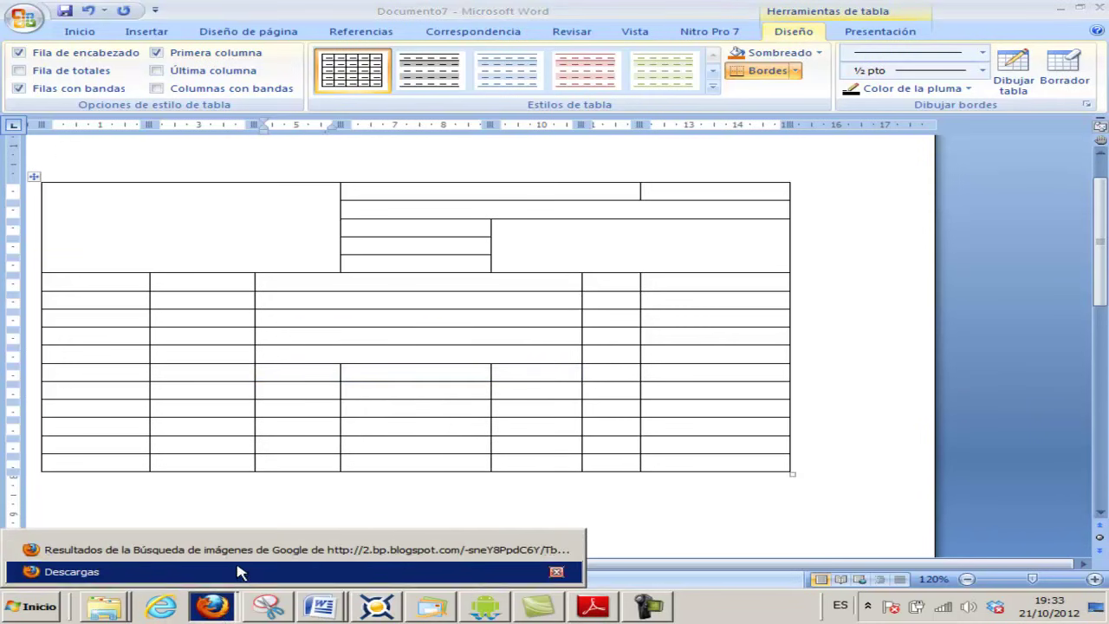
{"action": "left_click", "coordinate": [225, 544]}
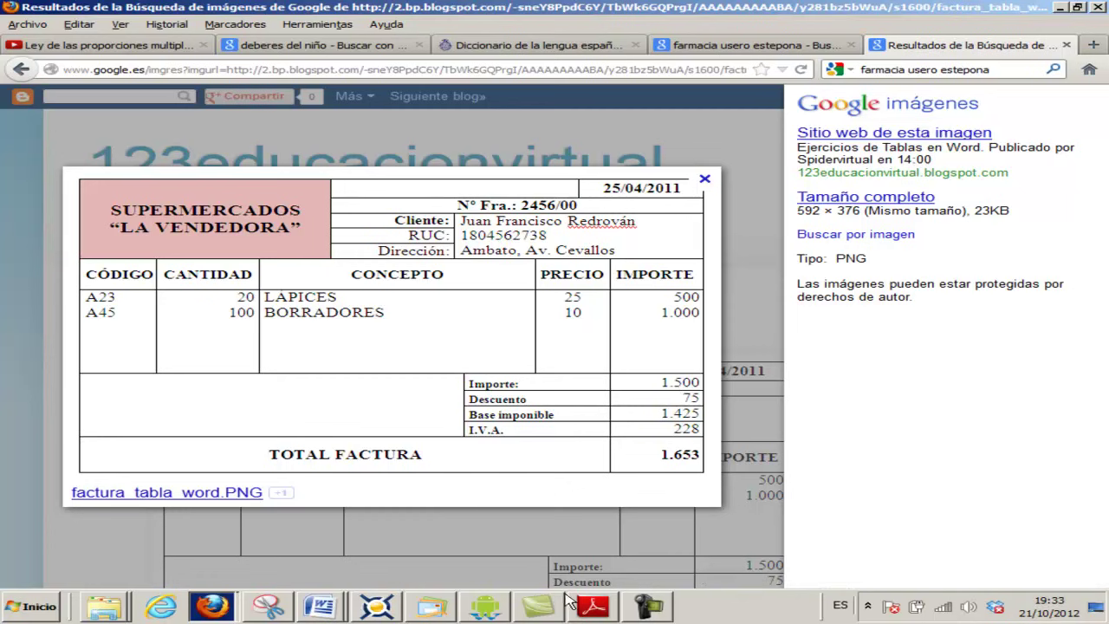
{"action": "left_click", "coordinate": [322, 609]}
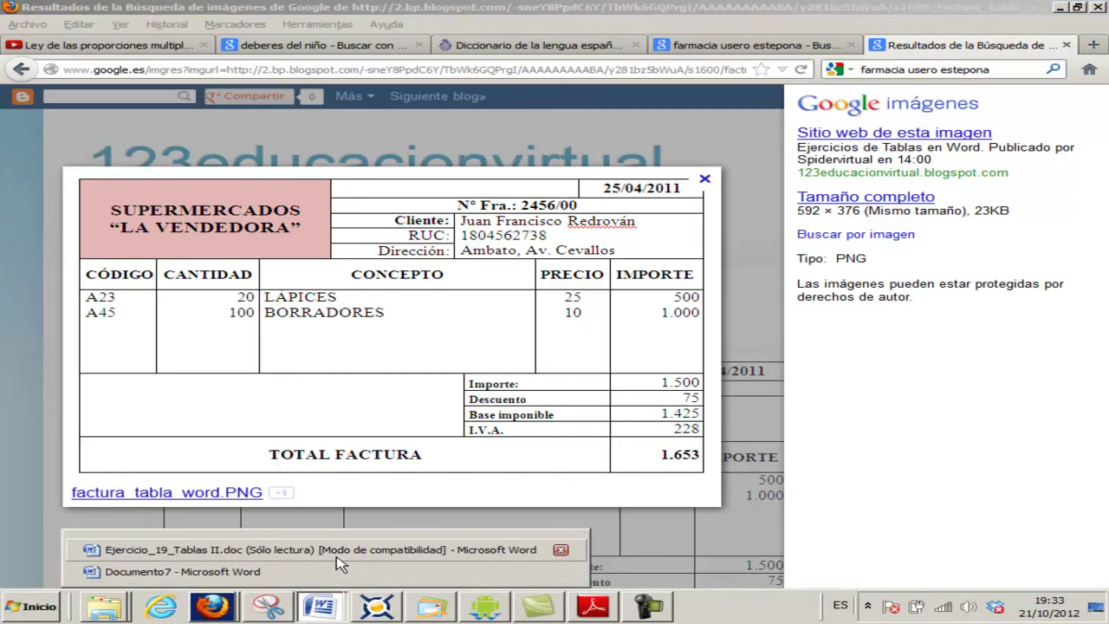
{"action": "left_click", "coordinate": [338, 568]}
{"action": "left_click", "coordinate": [417, 391]}
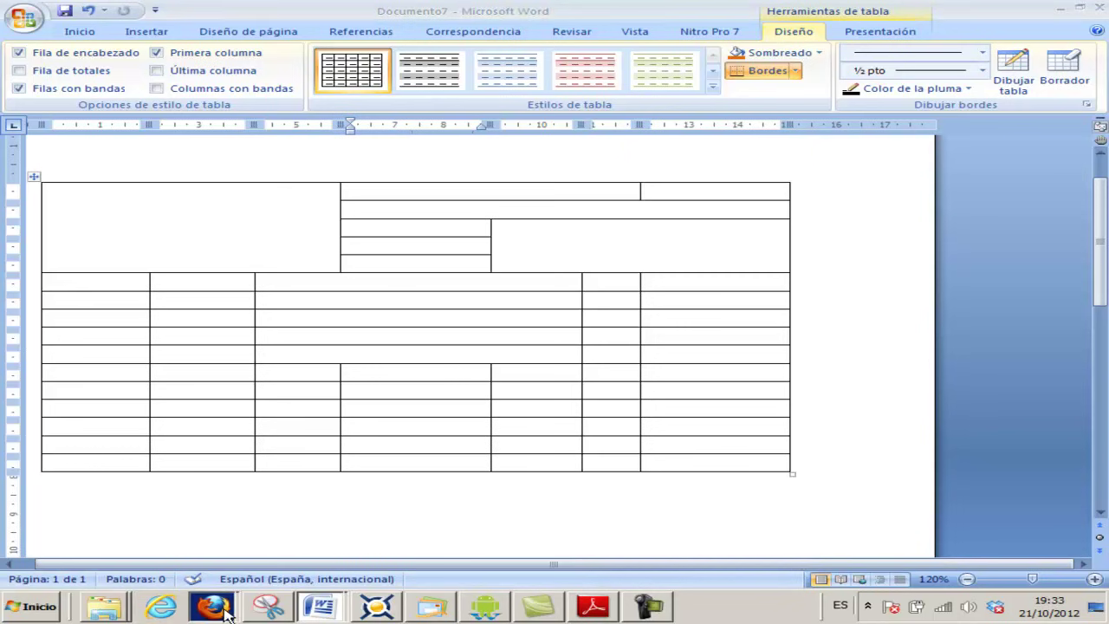
{"action": "left_click", "coordinate": [212, 606]}
{"action": "left_click", "coordinate": [552, 571]}
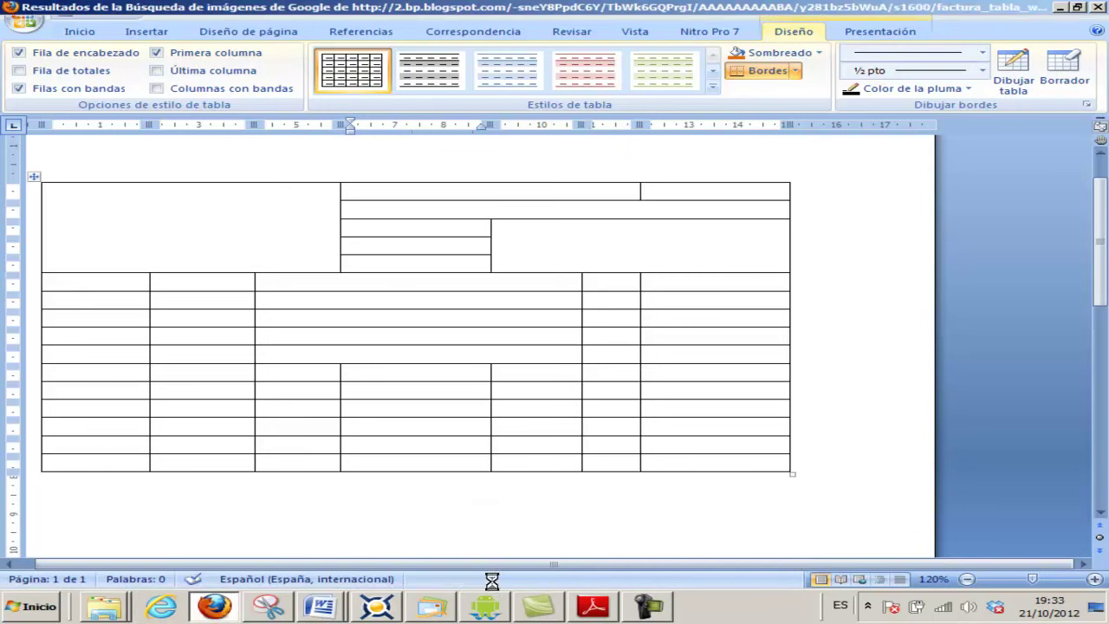
{"action": "left_click", "coordinate": [520, 565]}
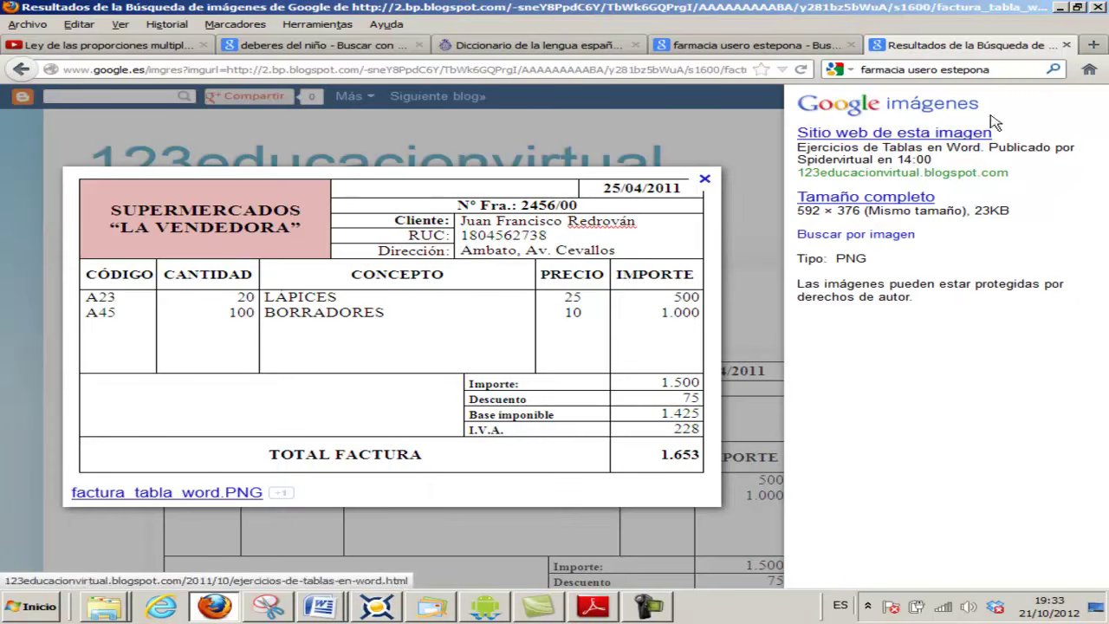
{"action": "left_click", "coordinate": [1058, 9]}
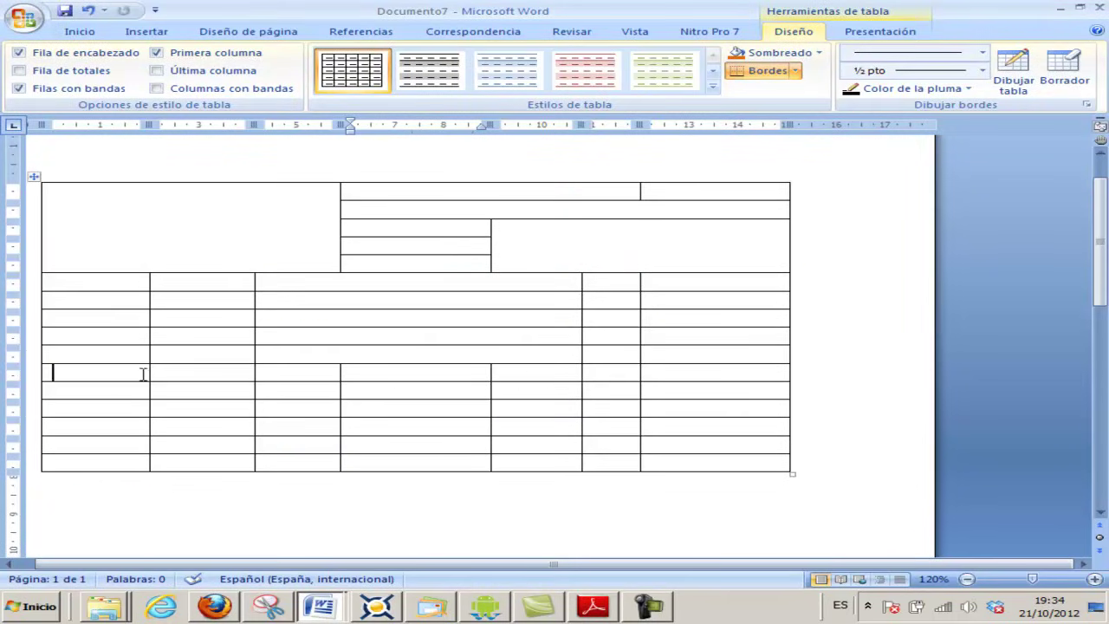
Merge the three-row lower-left block into one cell and shift the two adjacent column borders.
{"action": "left_click_drag", "start_coordinate": [122, 374], "coordinate": [537, 427]}
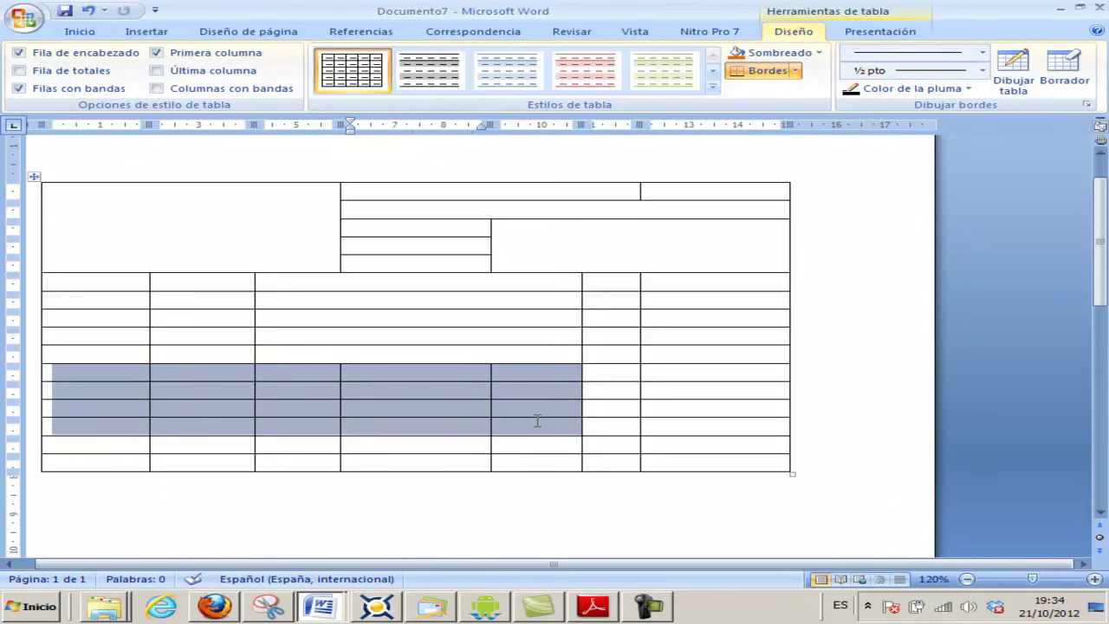
{"action": "right_click", "coordinate": [286, 386]}
{"action": "left_click", "coordinate": [223, 480]}
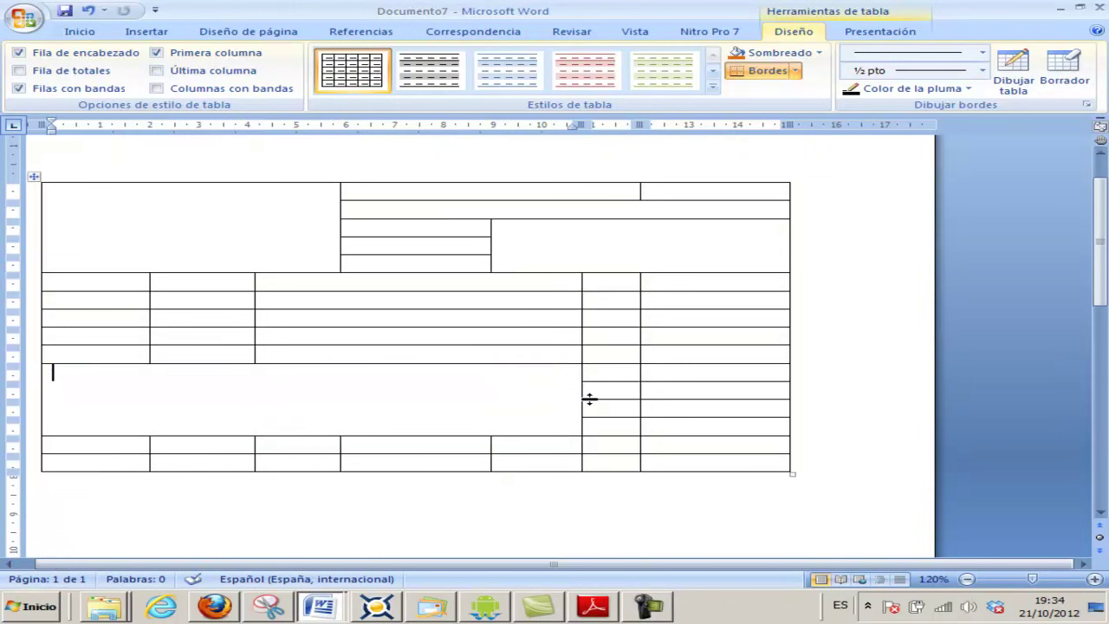
{"action": "left_click_drag", "start_coordinate": [581, 387], "coordinate": [540, 394]}
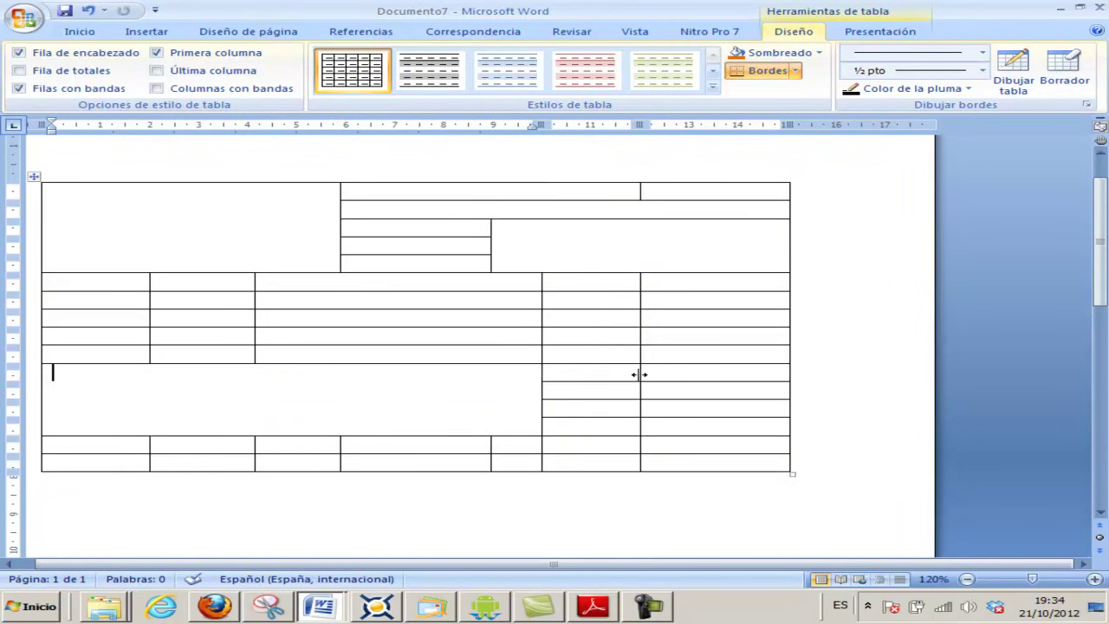
{"action": "mouse_move", "coordinate": [639, 374]}
{"action": "left_mouse_down"}
{"action": "mouse_move", "coordinate": [689, 371]}
{"action": "mouse_move", "coordinate": [676, 372]}
{"action": "left_mouse_up"}
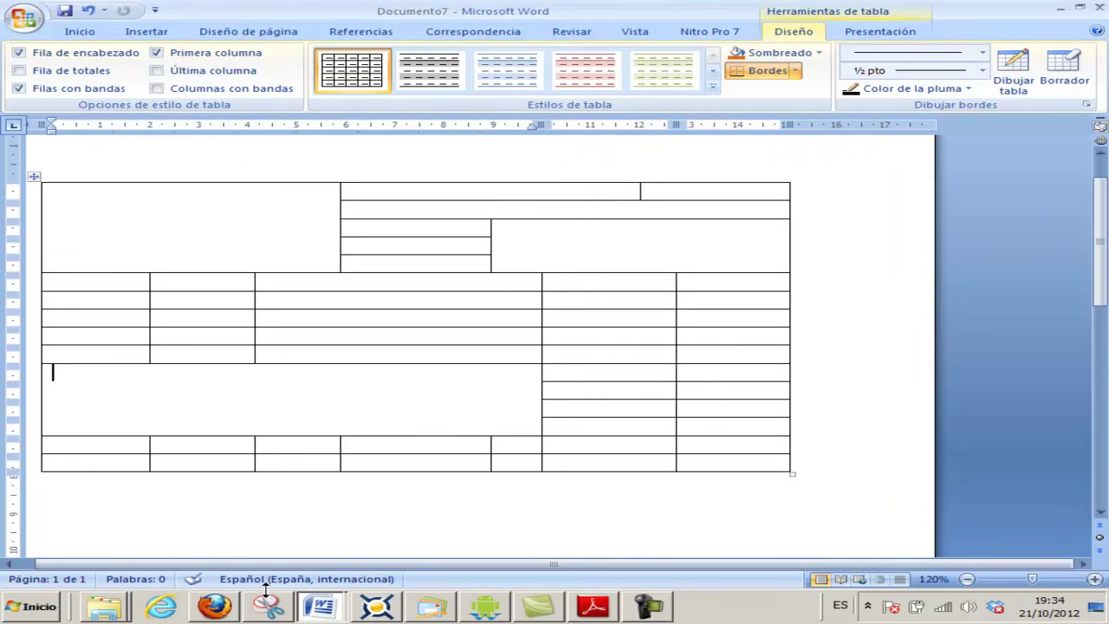
After checking the invoice, merge the next-to-last row's left six cells into one.
{"action": "left_click", "coordinate": [212, 605]}
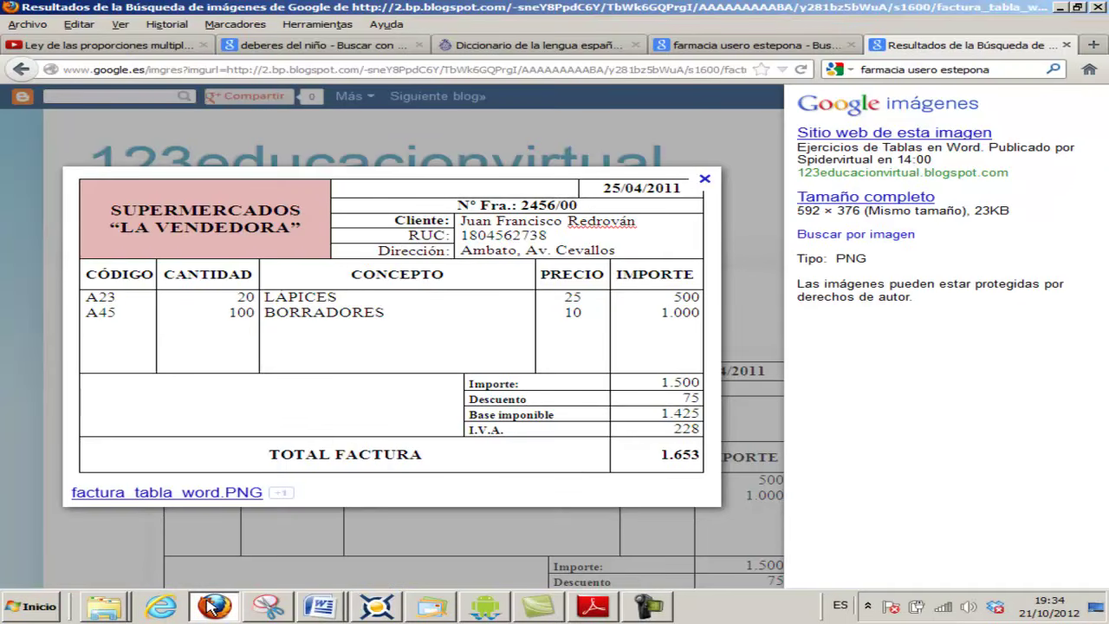
{"action": "left_click", "coordinate": [212, 606]}
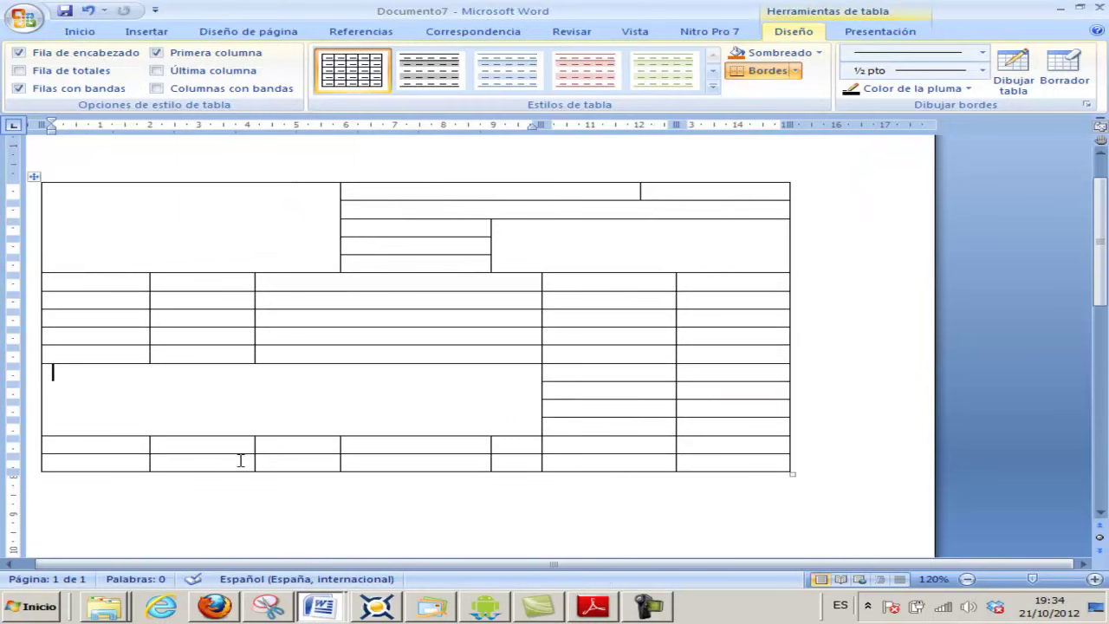
{"action": "left_click", "coordinate": [217, 604]}
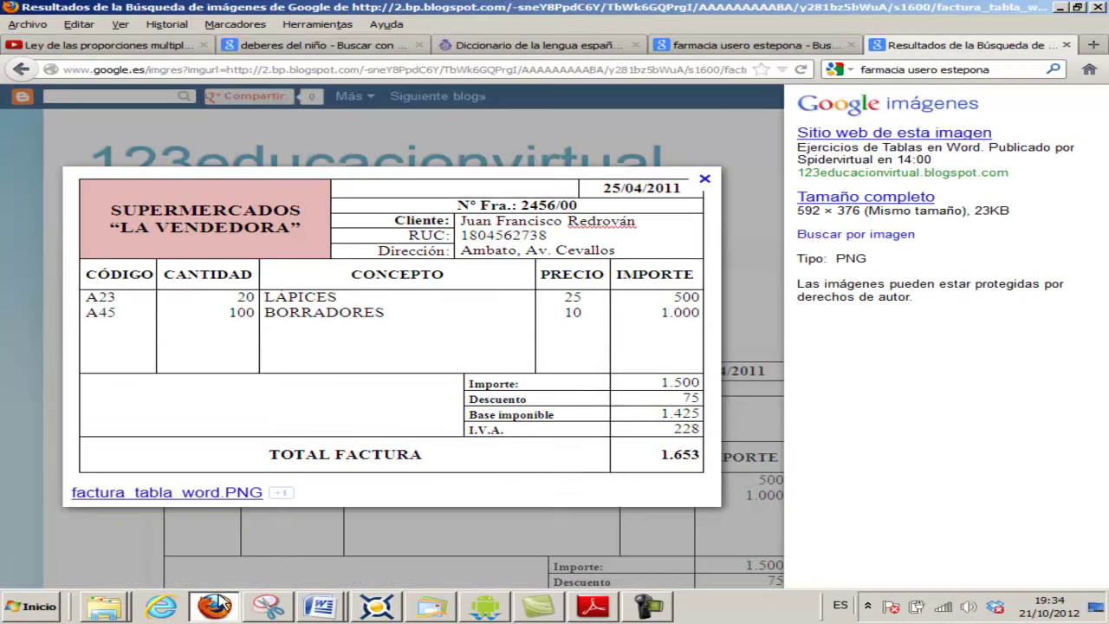
{"action": "left_click", "coordinate": [217, 603]}
{"action": "left_click_drag", "start_coordinate": [130, 450], "coordinate": [584, 450]}
{"action": "right_click", "coordinate": [586, 452]}
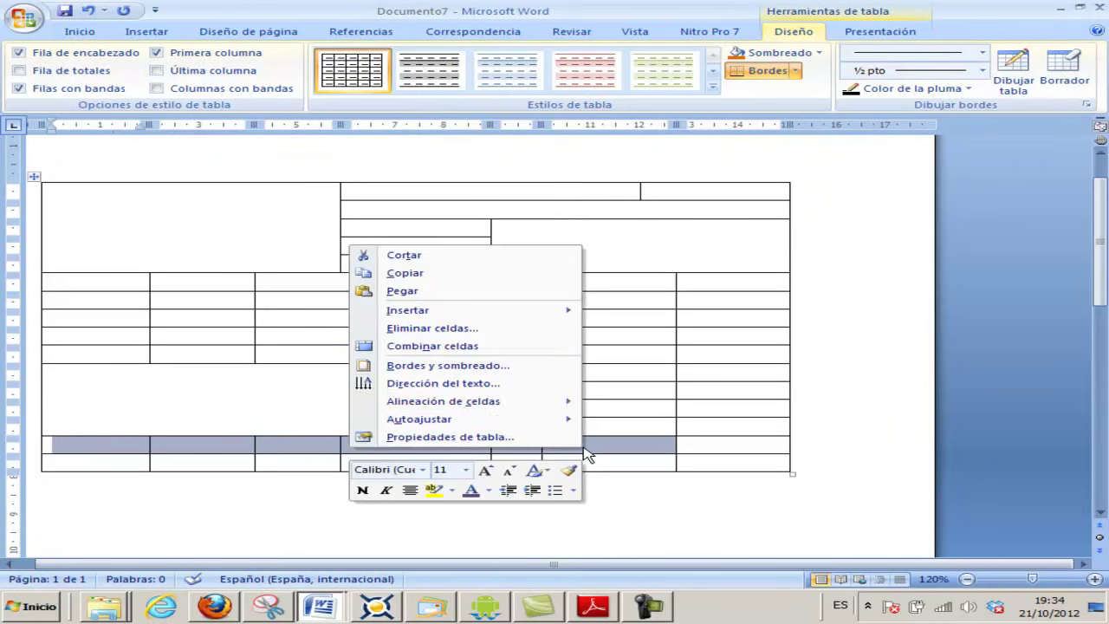
{"action": "left_click", "coordinate": [433, 346]}
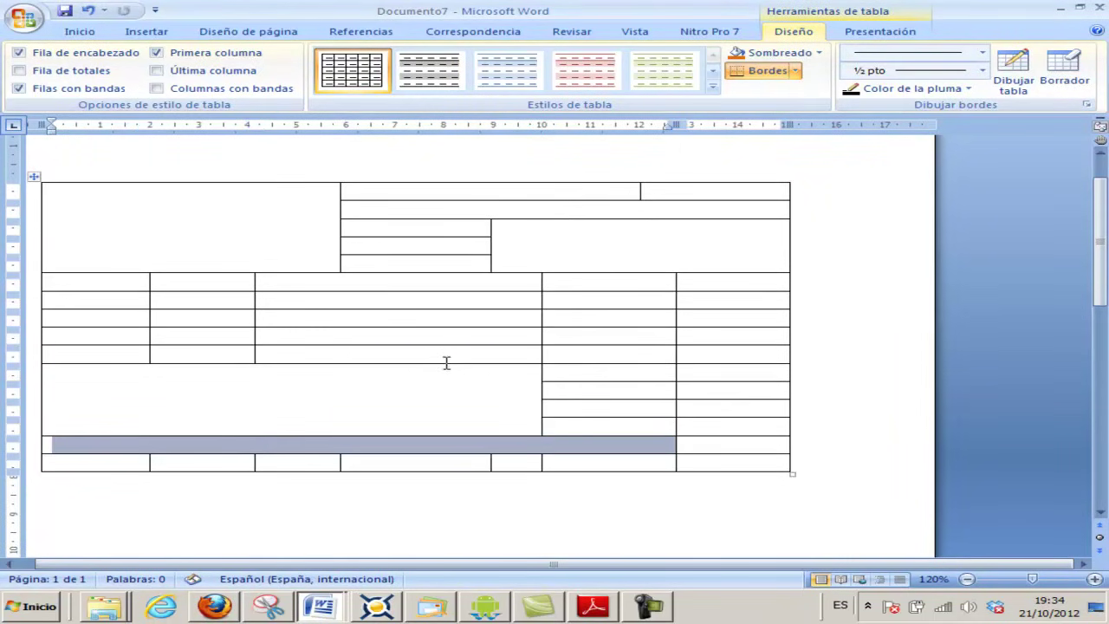
{"action": "double_click", "coordinate": [620, 14]}
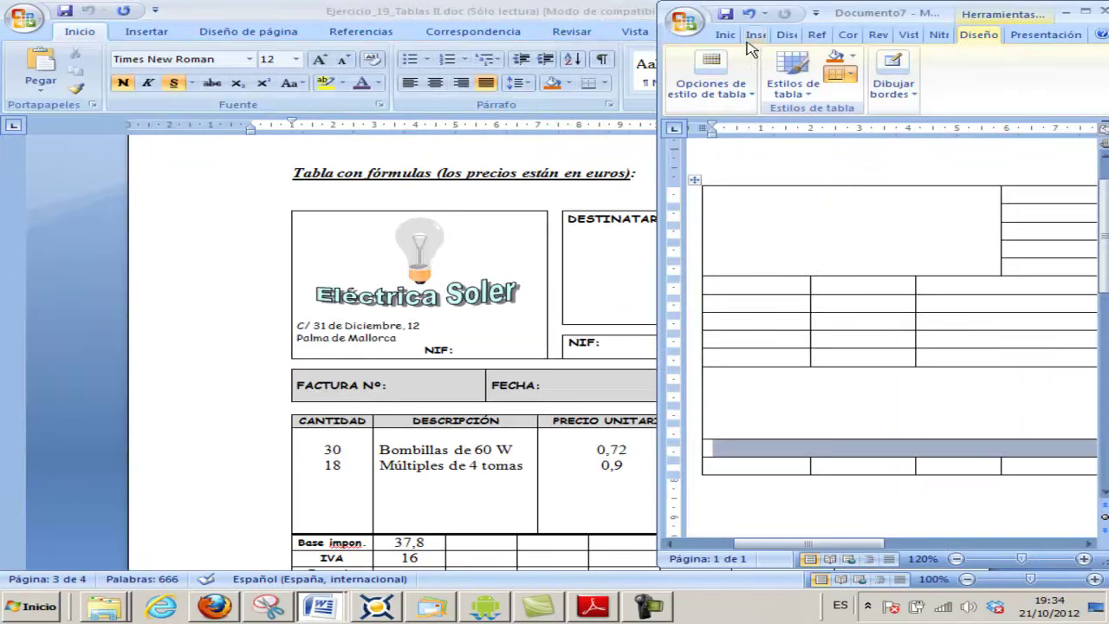
Rearrange the Word and Firefox windows, then maximise Firefox.
{"action": "mouse_move", "coordinate": [656, 192]}
{"action": "left_mouse_down"}
{"action": "mouse_move", "coordinate": [314, 206]}
{"action": "mouse_move", "coordinate": [408, 208]}
{"action": "left_mouse_up"}
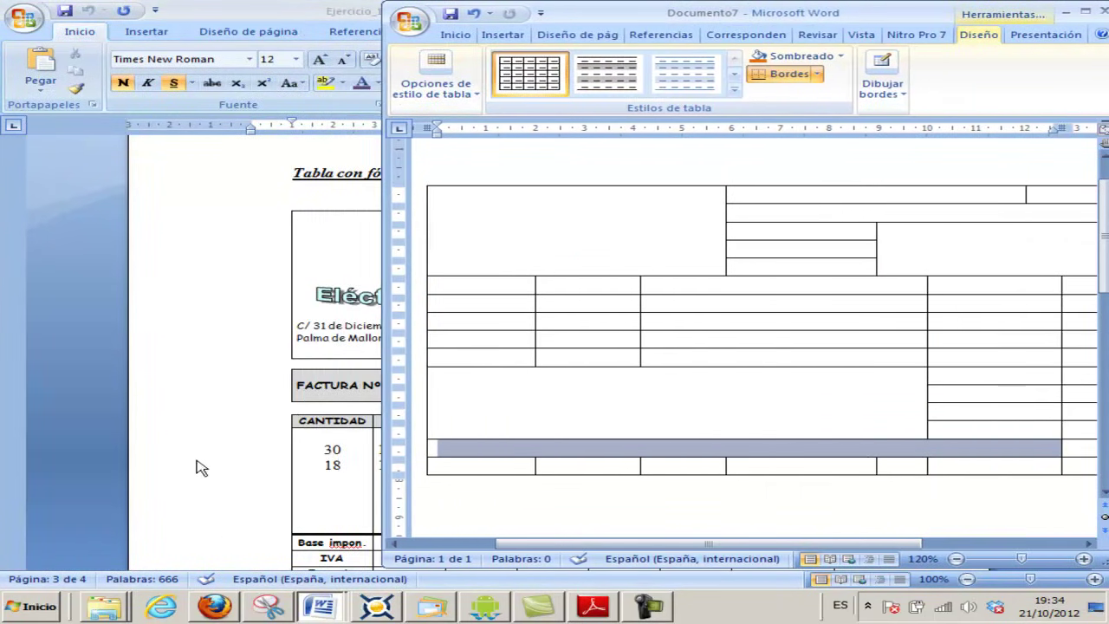
{"action": "left_click", "coordinate": [234, 604]}
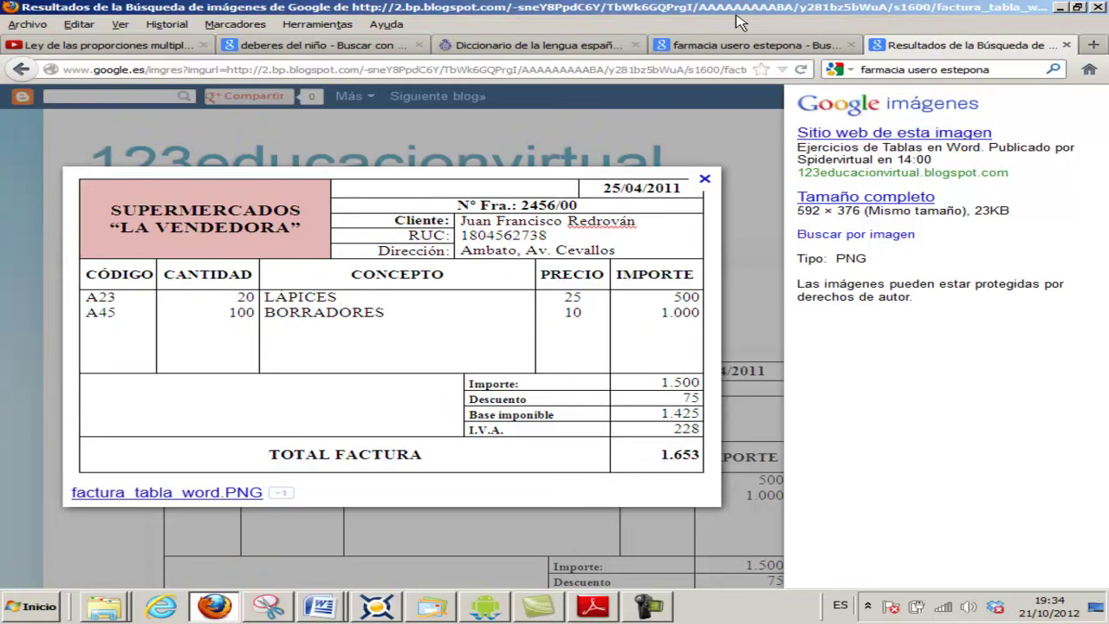
{"action": "double_click", "coordinate": [737, 15]}
{"action": "left_click_drag", "start_coordinate": [718, 86], "coordinate": [433, 81]}
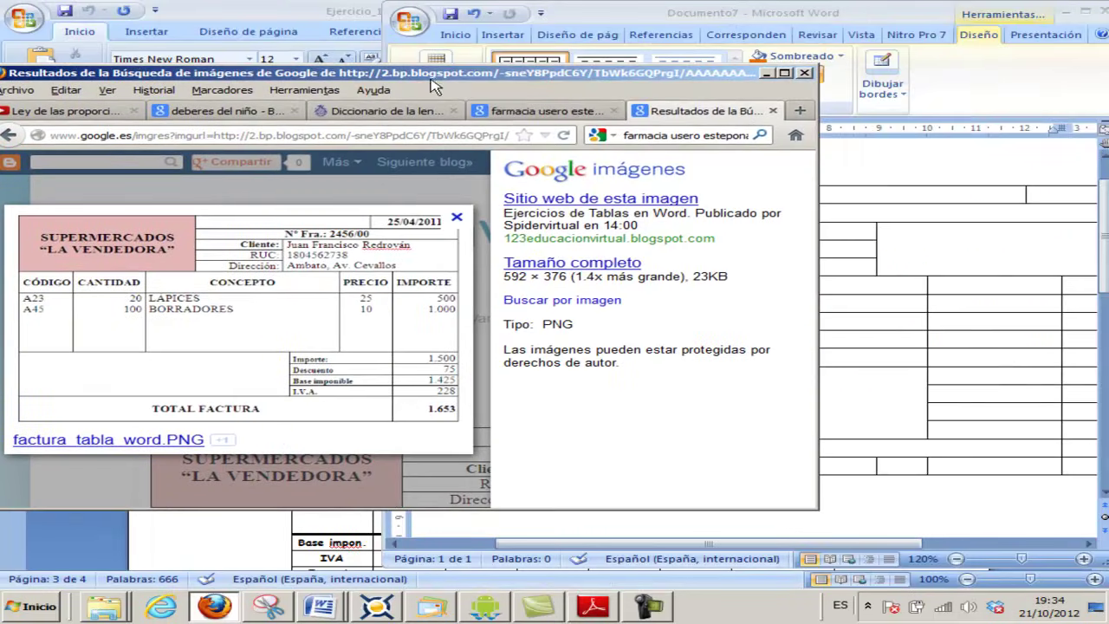
{"action": "mouse_move", "coordinate": [814, 500]}
{"action": "left_mouse_down"}
{"action": "mouse_move", "coordinate": [835, 462]}
{"action": "mouse_move", "coordinate": [836, 525]}
{"action": "left_mouse_up"}
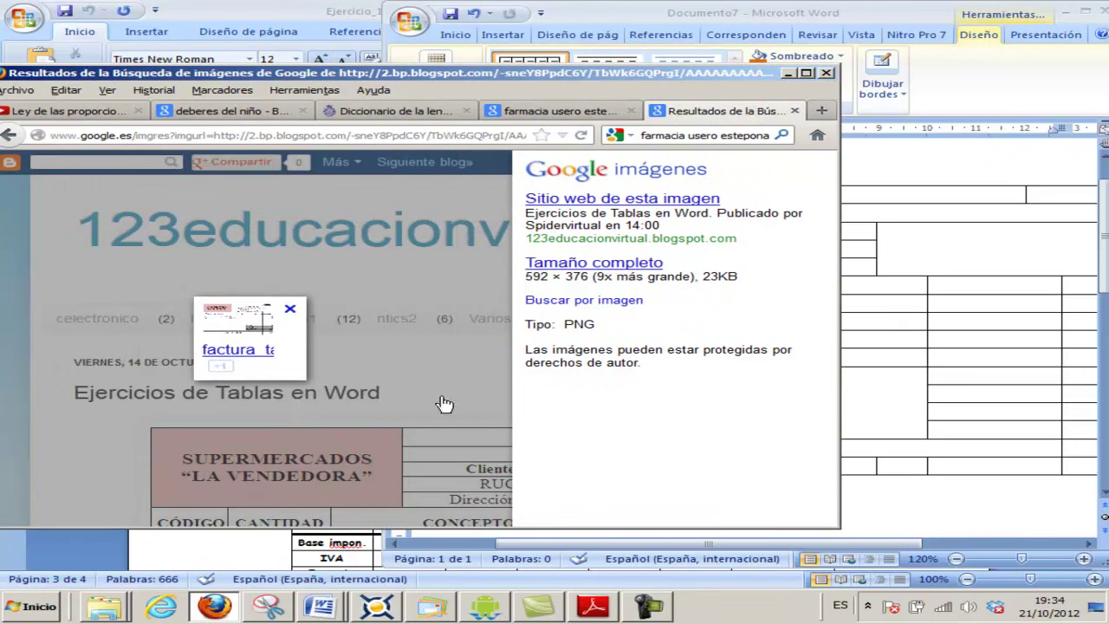
{"action": "double_click", "coordinate": [509, 74]}
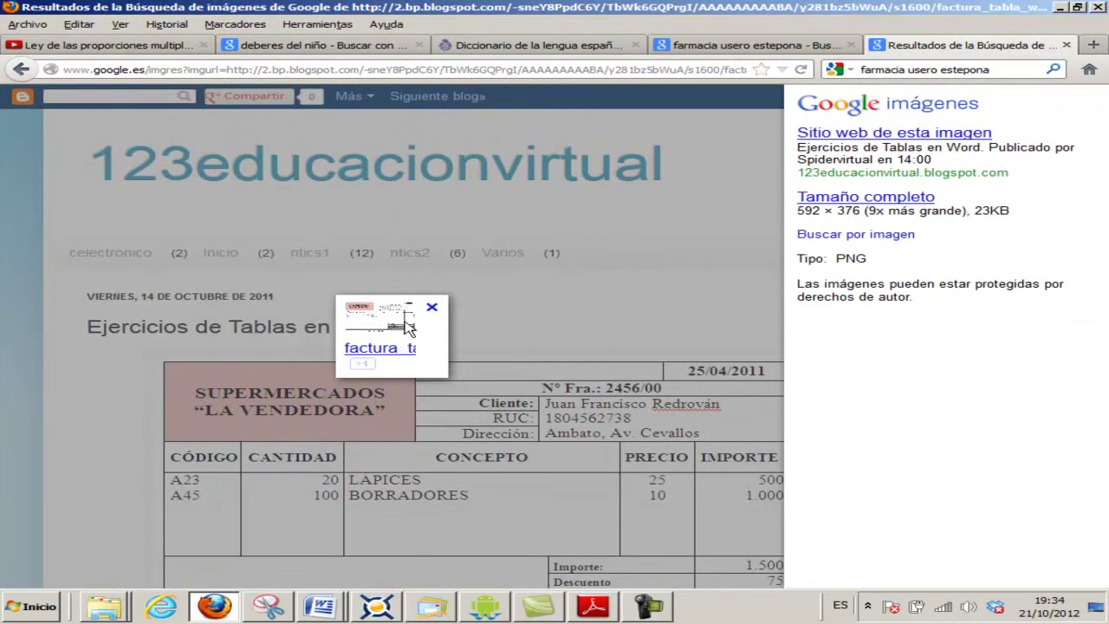
Open the 123educacionvirtual 'Ejercicios de Tablas en Word' post and bring Documento7 back in front.
{"action": "left_click", "coordinate": [439, 315]}
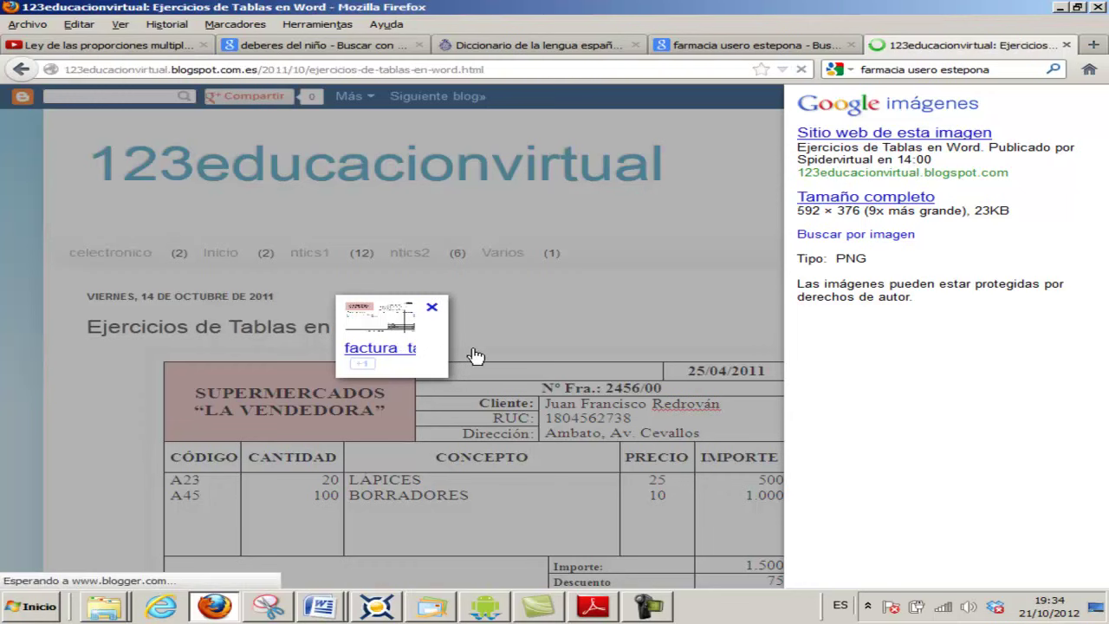
{"action": "scroll", "coordinate": [476, 355], "scroll_direction": "down", "scroll_amount": 5}
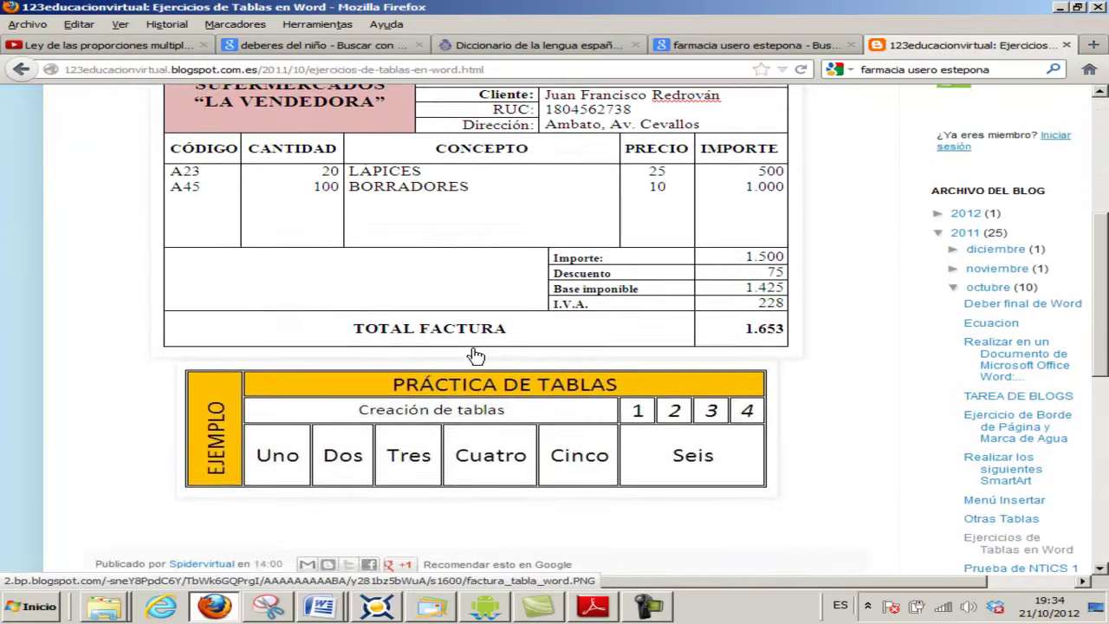
{"action": "scroll", "coordinate": [476, 355], "scroll_direction": "up", "scroll_amount": 2}
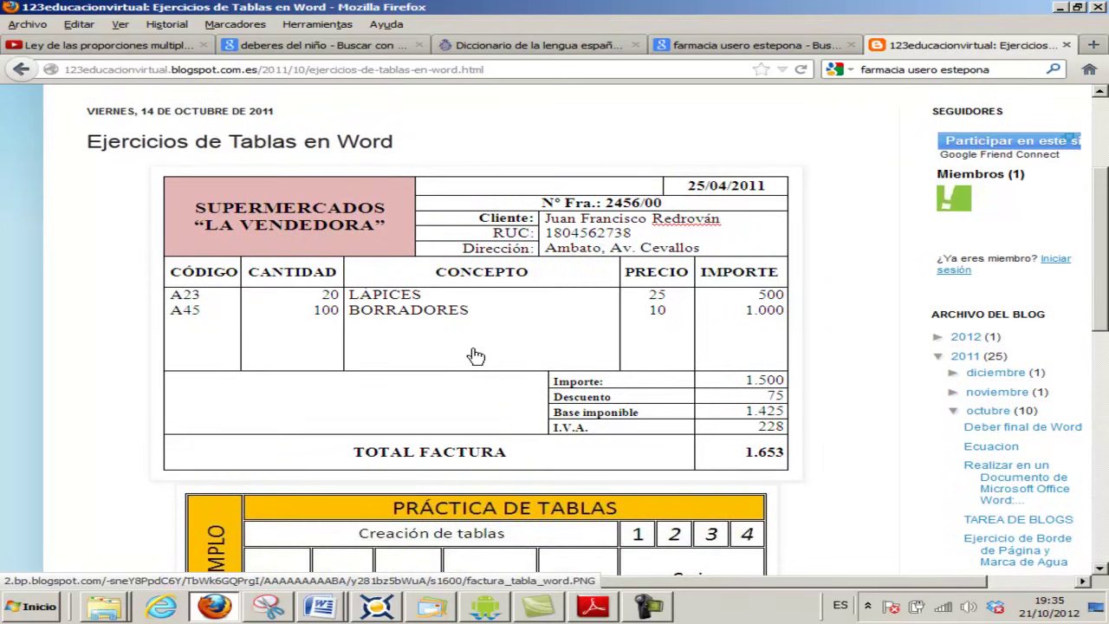
{"action": "double_click", "coordinate": [563, 8]}
{"action": "left_click", "coordinate": [852, 179]}
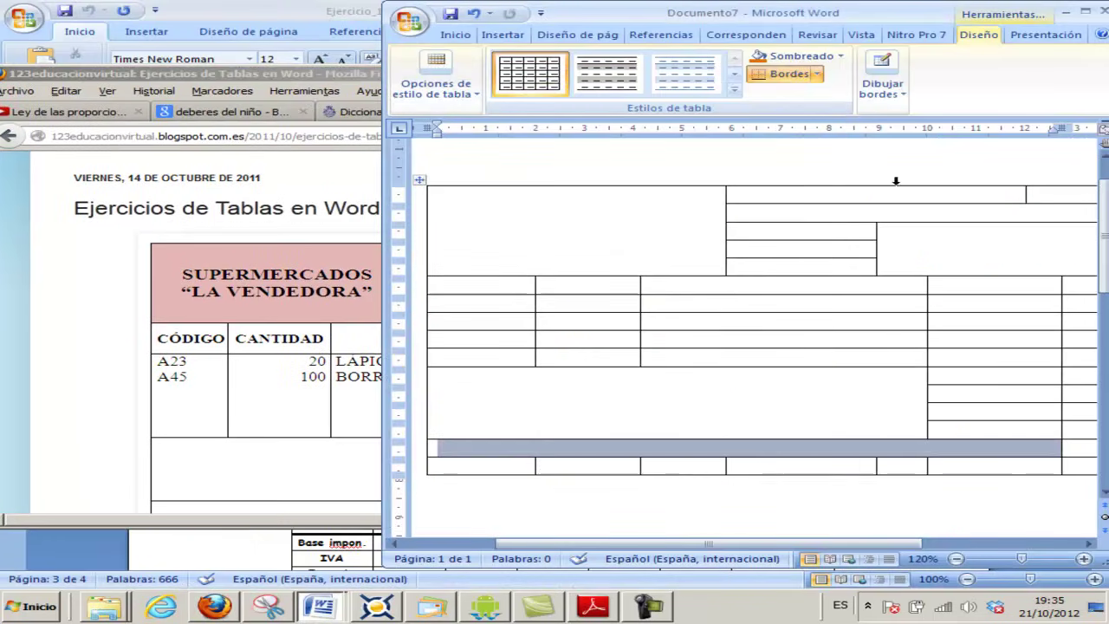
Type SUPERMERCADOS FANDI in the table's top-left merged cell.
{"action": "left_click", "coordinate": [631, 216]}
{"action": "type", "text": "SUPERMERCADOS "}
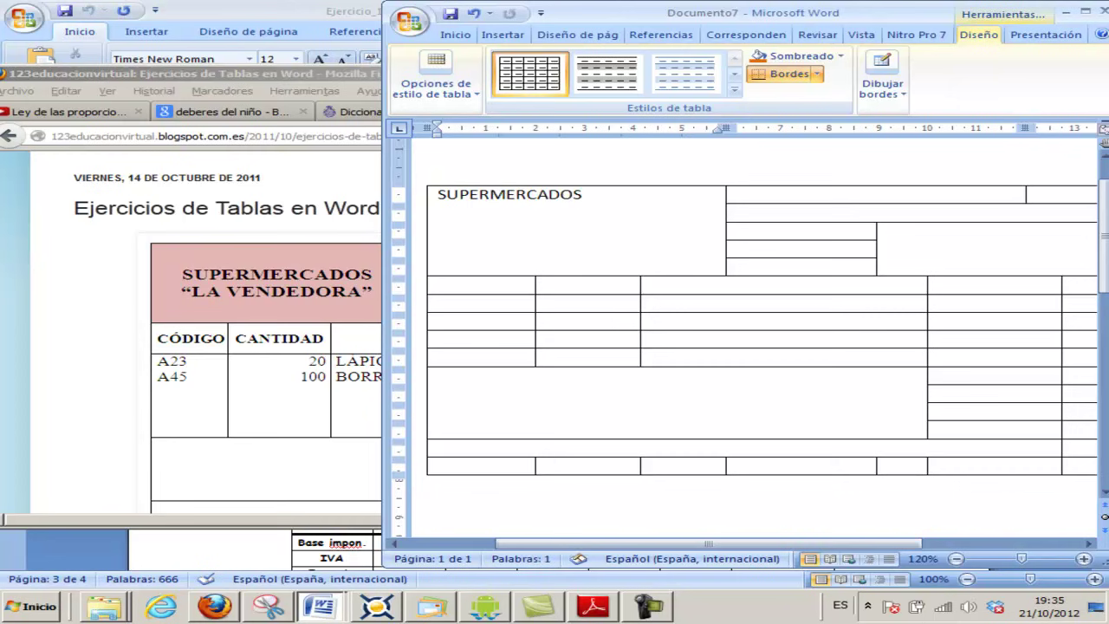
{"action": "type", "text": "FANDI"}
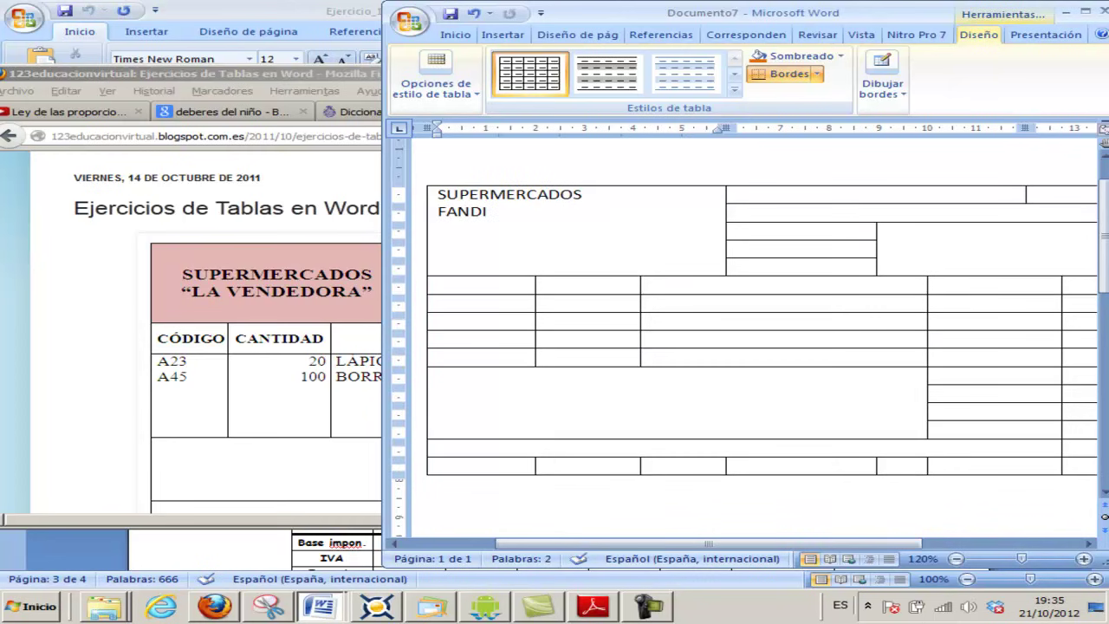
{"action": "mouse_move", "coordinate": [593, 14]}
{"action": "left_mouse_down"}
{"action": "mouse_move", "coordinate": [340, 106]}
{"action": "mouse_move", "coordinate": [341, 64]}
{"action": "left_mouse_up"}
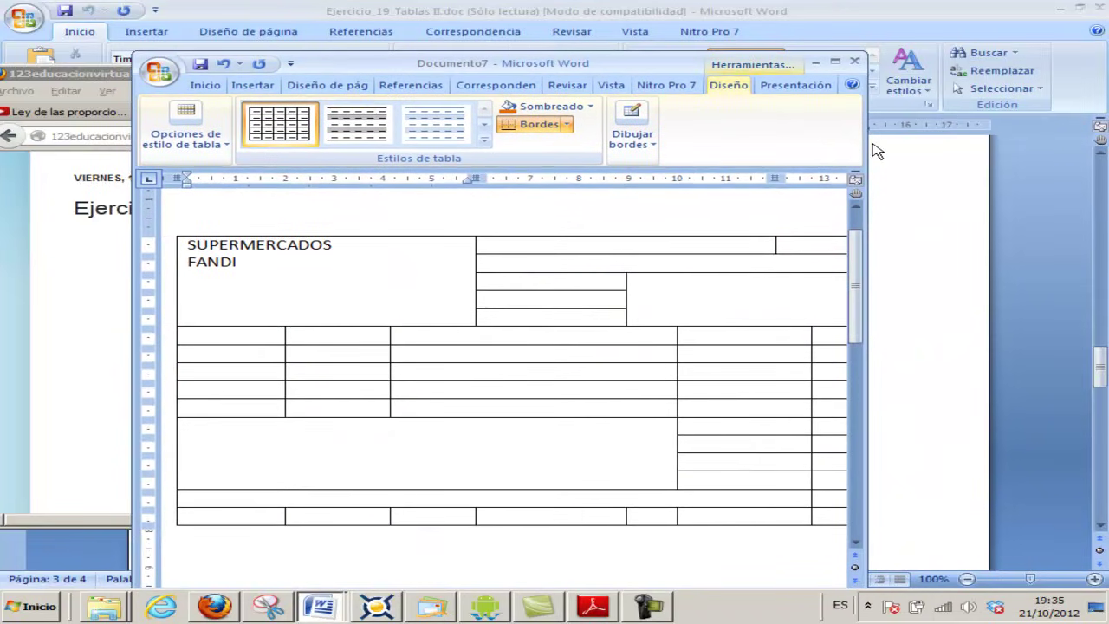
{"action": "left_click_drag", "start_coordinate": [867, 141], "coordinate": [1010, 143]}
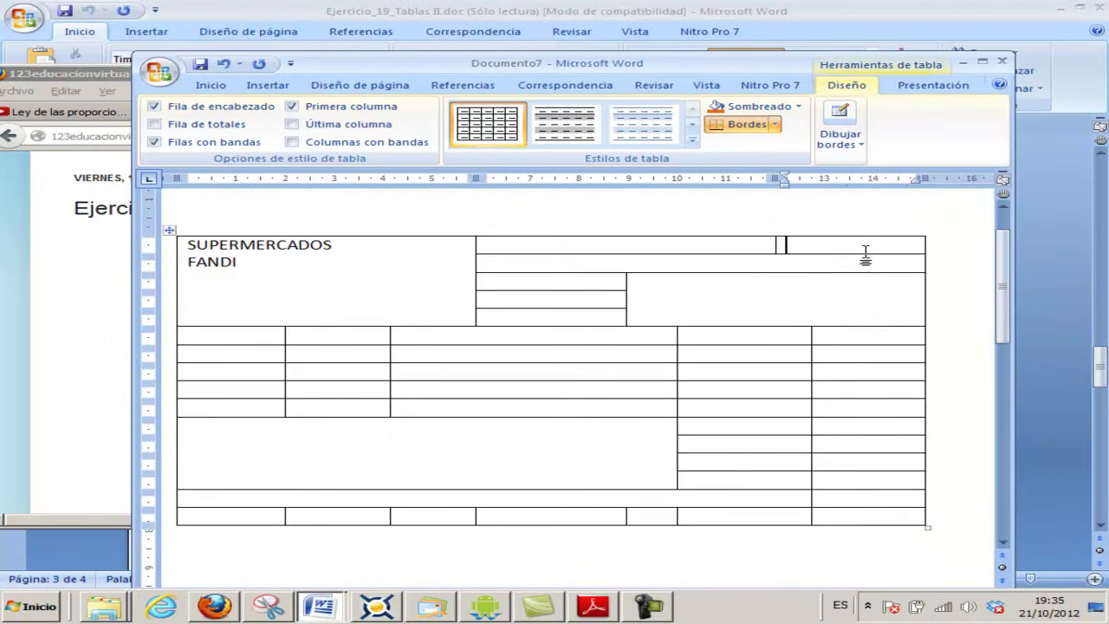
Enter the date 21/10/12 and the invoice number N.Fra. 150/12 below it.
{"action": "type", "text": "21(1"}
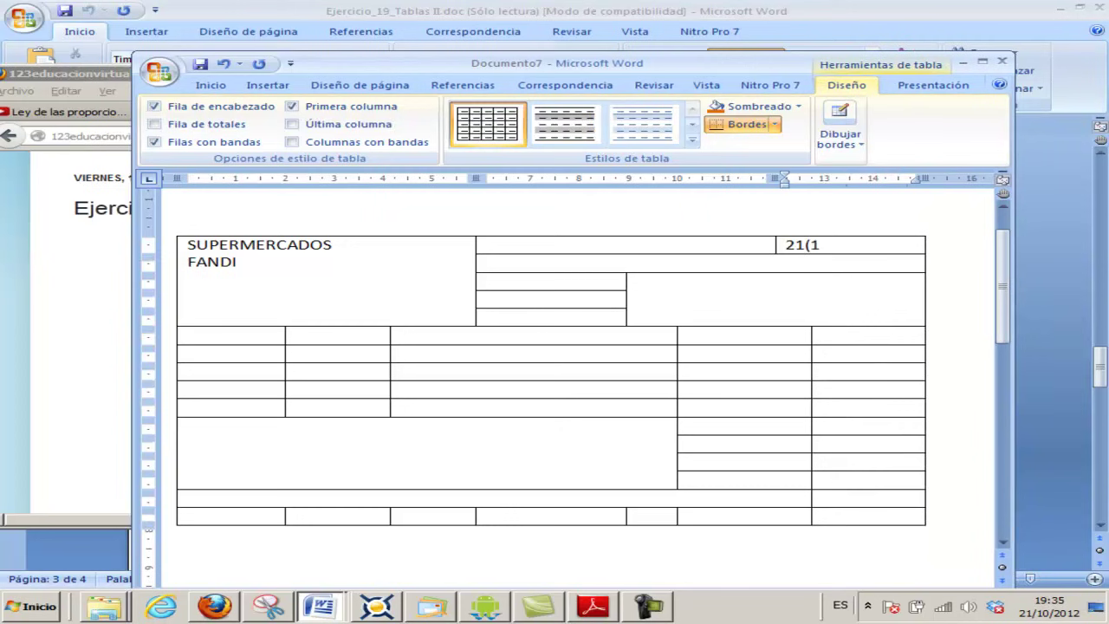
{"action": "key", "text": "BackSpace"}
{"action": "key", "text": "BackSpace"}
{"action": "type", "text": "10"}
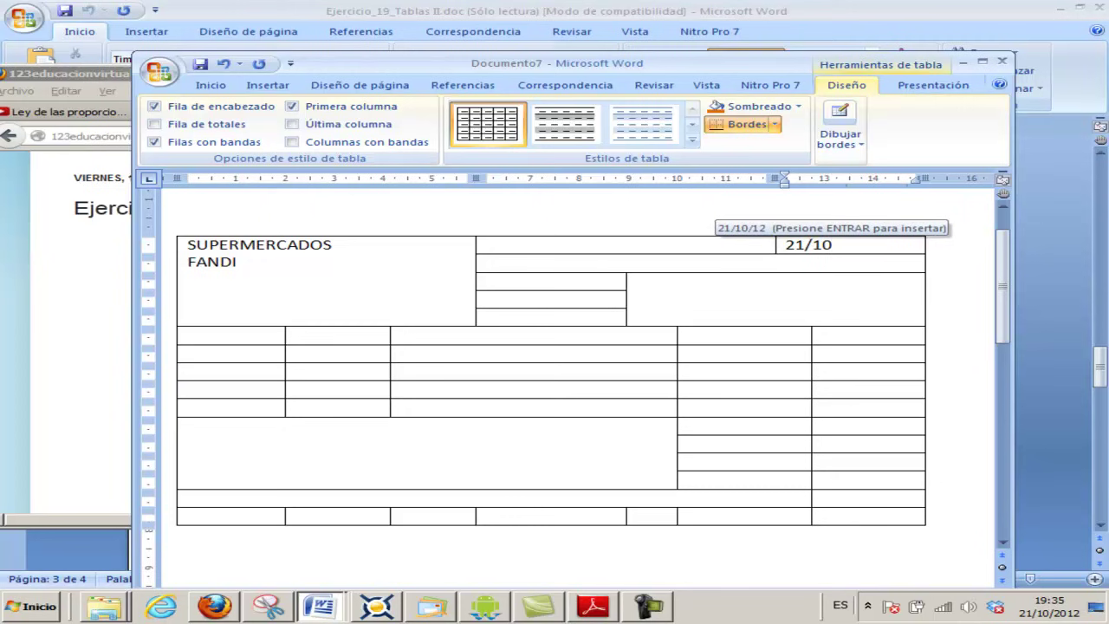
{"action": "key", "text": "Return"}
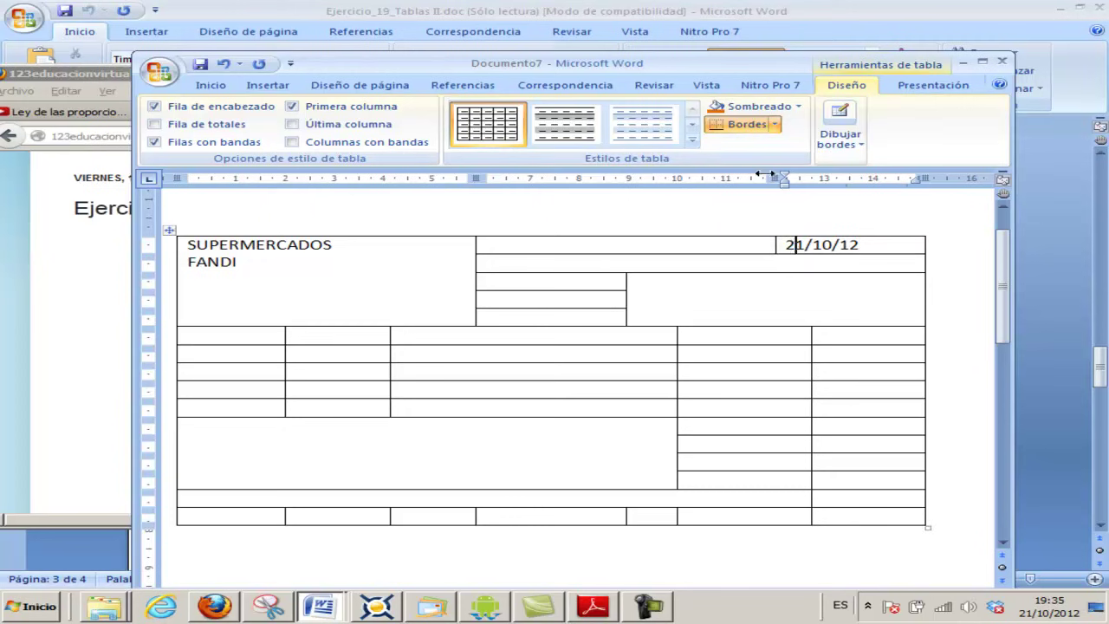
{"action": "left_click_drag", "start_coordinate": [730, 60], "coordinate": [765, 133]}
{"action": "left_click", "coordinate": [702, 315]}
{"action": "type", "text": "n"}
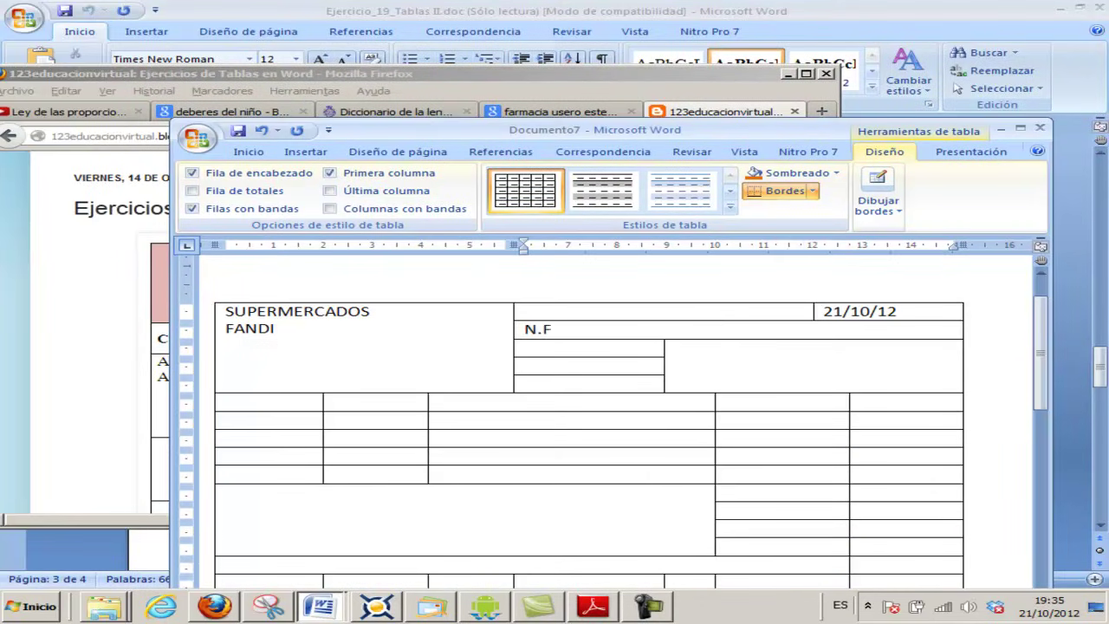
{"action": "type", "text": " 150/12"}
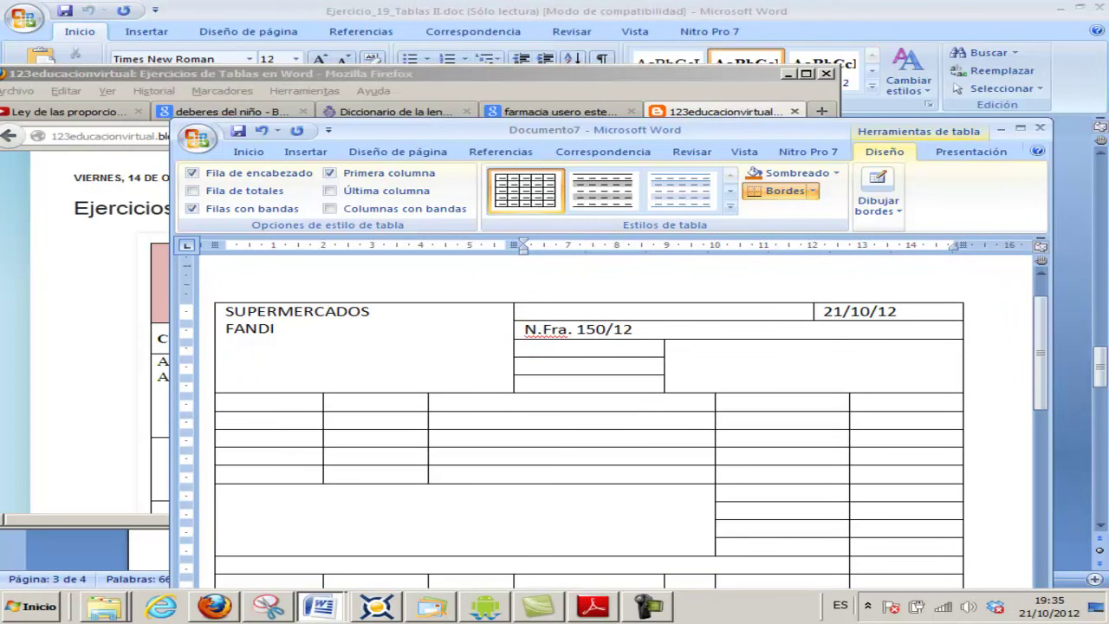
Add the client labels Cliente, NIF and Dirección in the cells below.
{"action": "mouse_move", "coordinate": [627, 139]}
{"action": "left_mouse_down"}
{"action": "mouse_move", "coordinate": [596, 424]}
{"action": "mouse_move", "coordinate": [591, 160]}
{"action": "left_mouse_up"}
{"action": "left_click", "coordinate": [538, 374]}
{"action": "type", "text": "Cliente"}
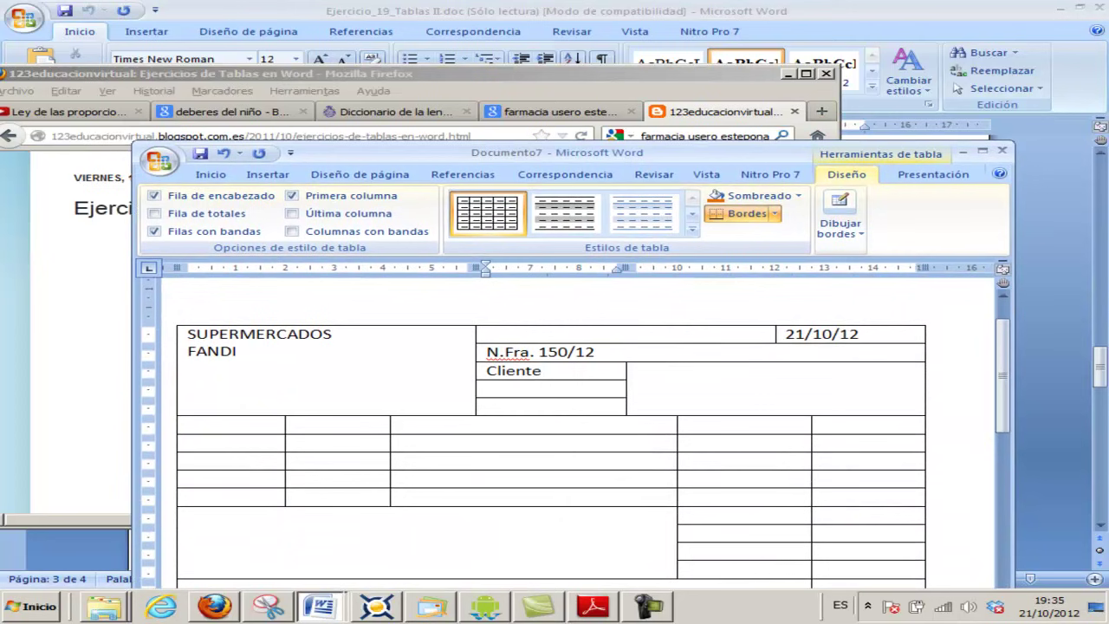
{"action": "left_click", "coordinate": [487, 388]}
{"action": "type", "text": "NIF"}
{"action": "left_click", "coordinate": [487, 406]}
{"action": "type", "text": "Dirección"}
Type the column headings CÓDIGO, CANTIDAD, CONCEPTO, PRECIO and IMPORTE.
{"action": "mouse_move", "coordinate": [639, 153]}
{"action": "left_mouse_down"}
{"action": "mouse_move", "coordinate": [651, 468]}
{"action": "mouse_move", "coordinate": [657, 135]}
{"action": "left_mouse_up"}
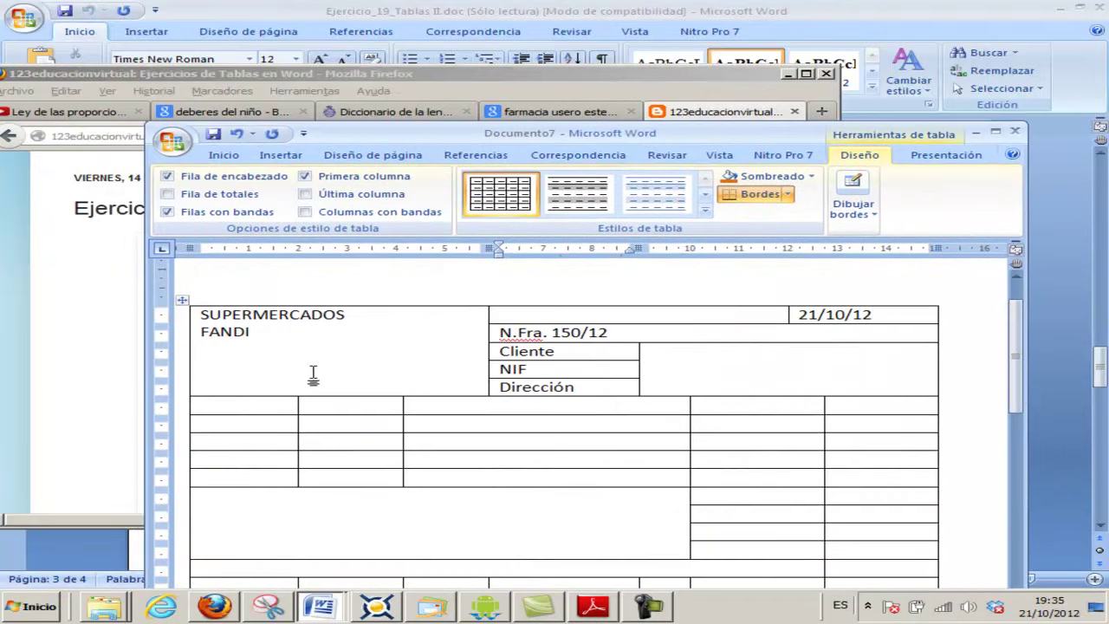
{"action": "type", "text": "ÓDIGOQ"}
{"action": "key", "text": "Tab"}
{"action": "key", "text": "shift+Tab"}
{"action": "type", "text": "CÓDIGO"}
{"action": "key", "text": "Tab"}
{"action": "type", "text": "CANTIDAD"}
{"action": "key", "text": "Tab"}
{"action": "type", "text": "CONC"}
{"action": "key", "text": "Tab"}
{"action": "type", "text": "PRECIO"}
{"action": "key", "text": "Tab"}
{"action": "type", "text": "IMPOR"}
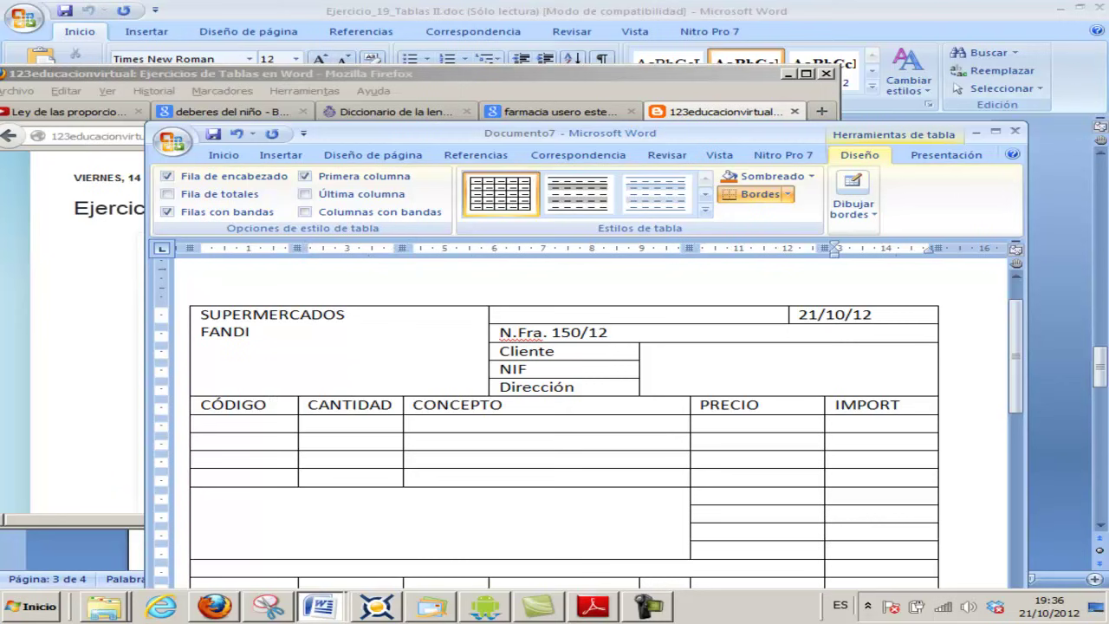
Insert an extra blank item row below the existing item rows.
{"action": "scroll", "coordinate": [353, 422], "scroll_direction": "down", "scroll_amount": 1}
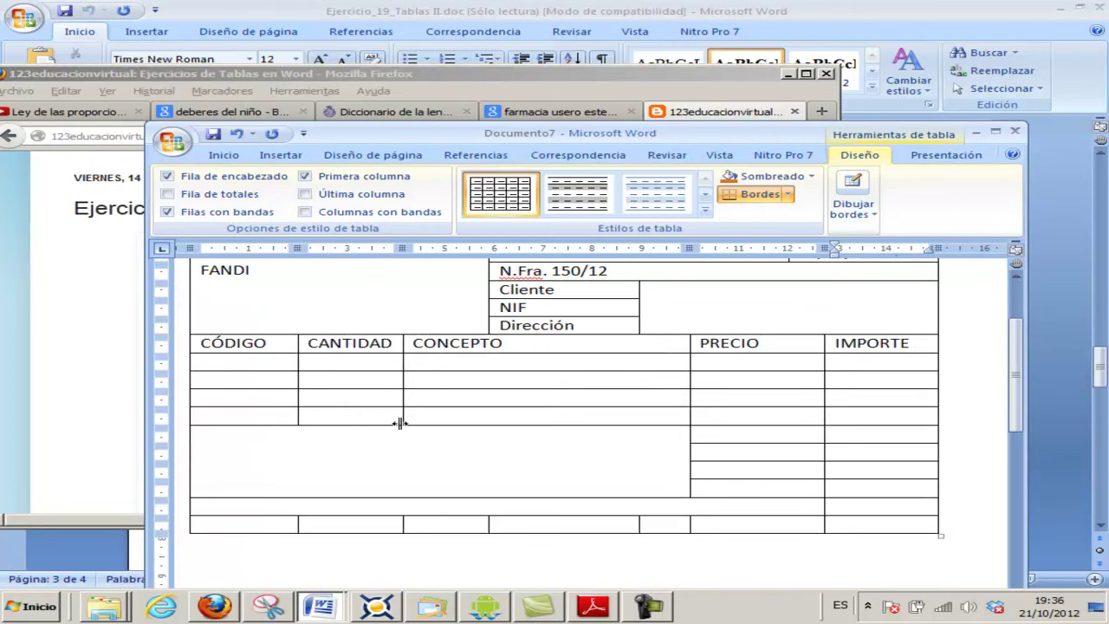
{"action": "right_click", "coordinate": [424, 377]}
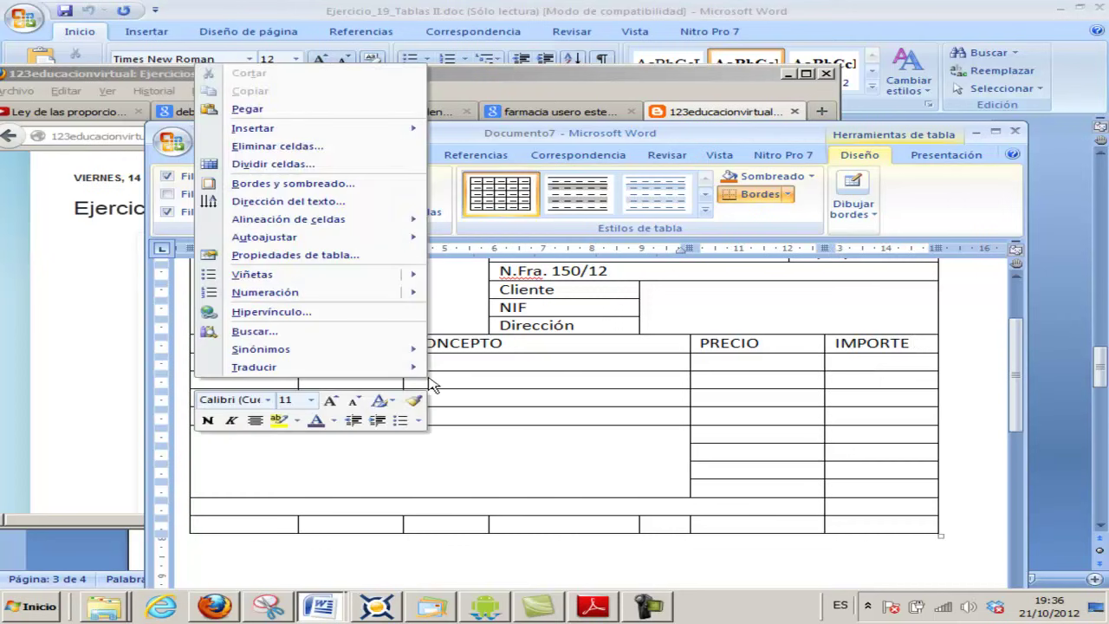
{"action": "mouse_move", "coordinate": [253, 129]}
{"action": "left_click", "coordinate": [516, 167]}
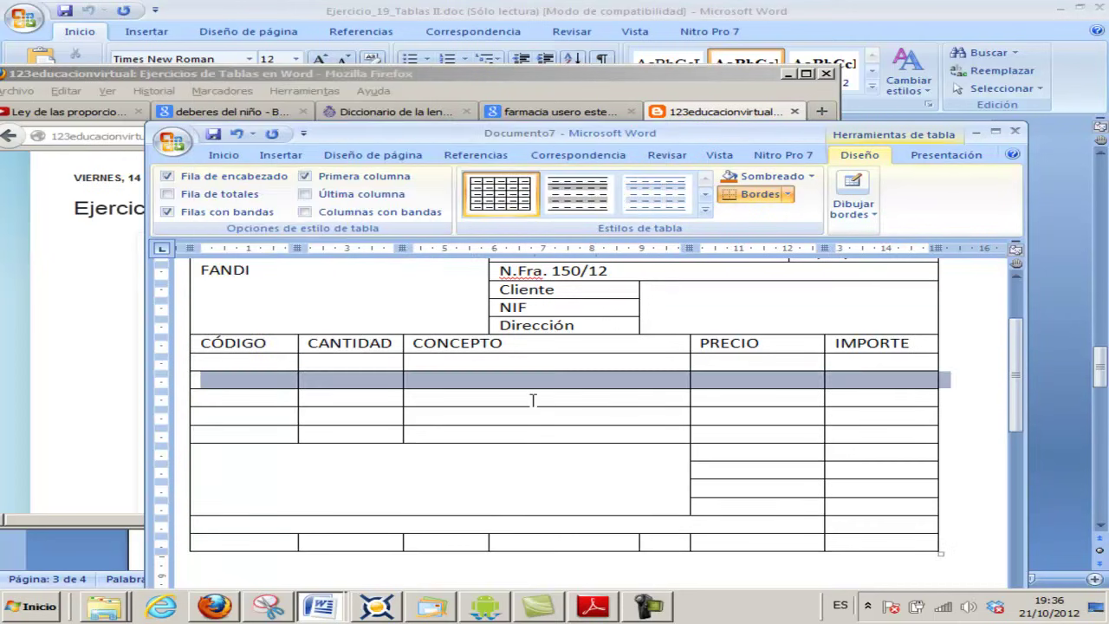
Delete the table's entire bottom row via Eliminar celdas > Eliminar toda la fila.
{"action": "scroll", "coordinate": [483, 372], "scroll_direction": "down", "scroll_amount": 1}
{"action": "scroll", "coordinate": [501, 374], "scroll_direction": "down", "scroll_amount": 1}
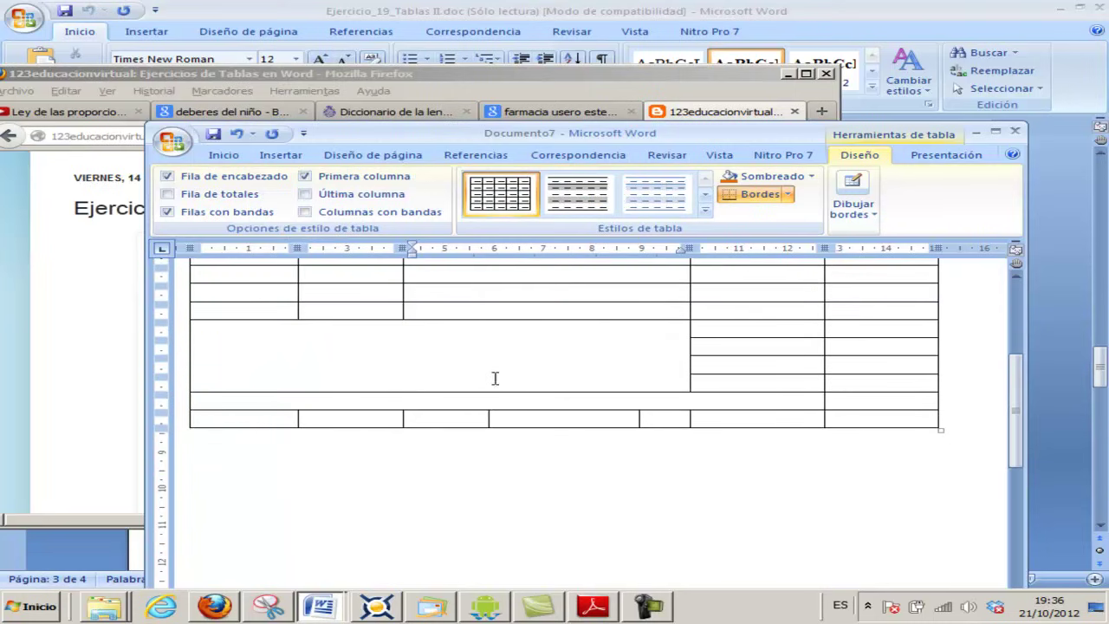
{"action": "left_click_drag", "start_coordinate": [274, 418], "coordinate": [862, 424]}
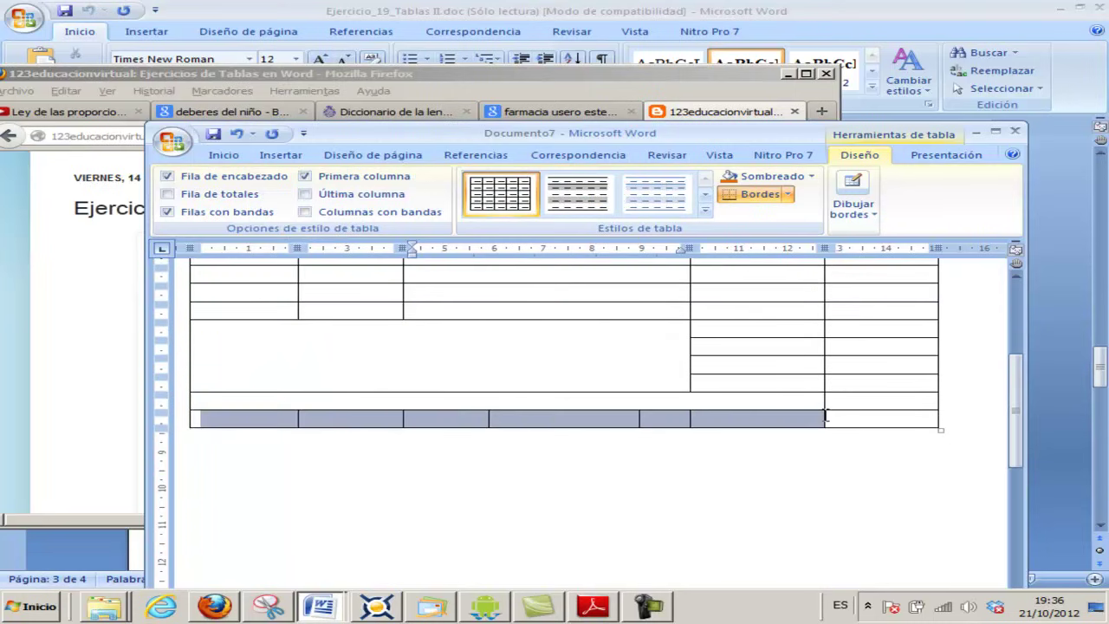
{"action": "right_click", "coordinate": [862, 423]}
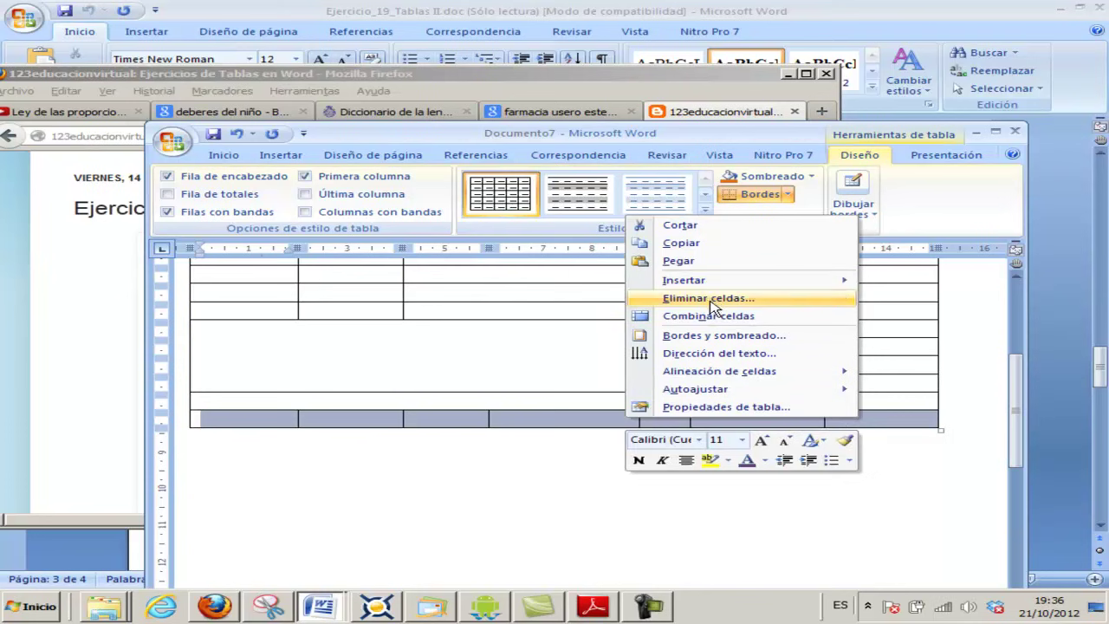
{"action": "left_click", "coordinate": [710, 300]}
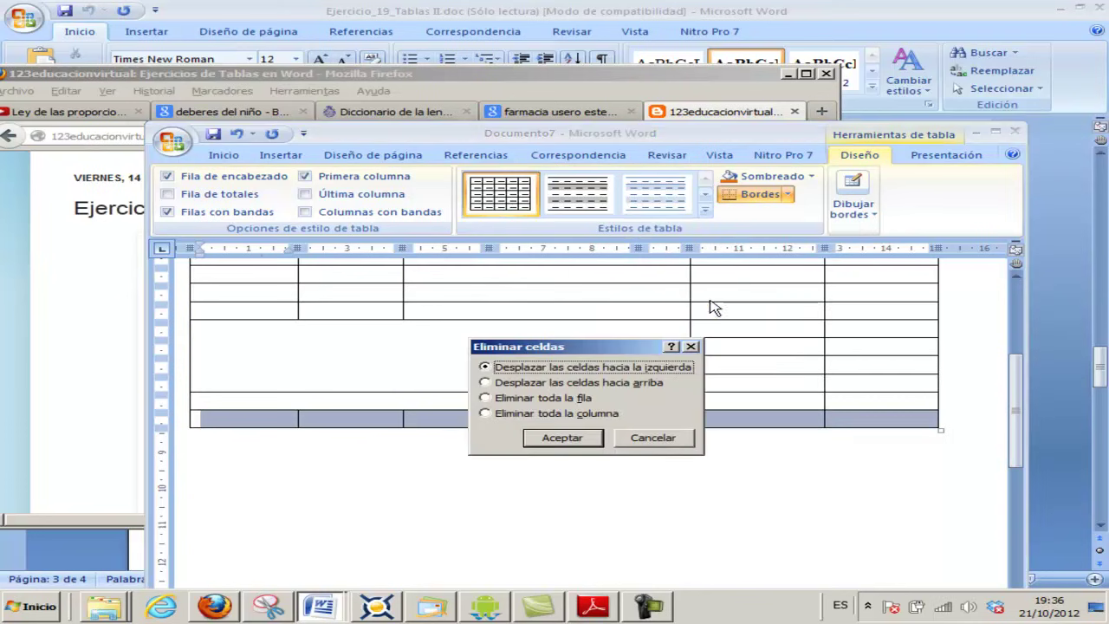
{"action": "left_click", "coordinate": [561, 400]}
{"action": "left_click", "coordinate": [562, 437]}
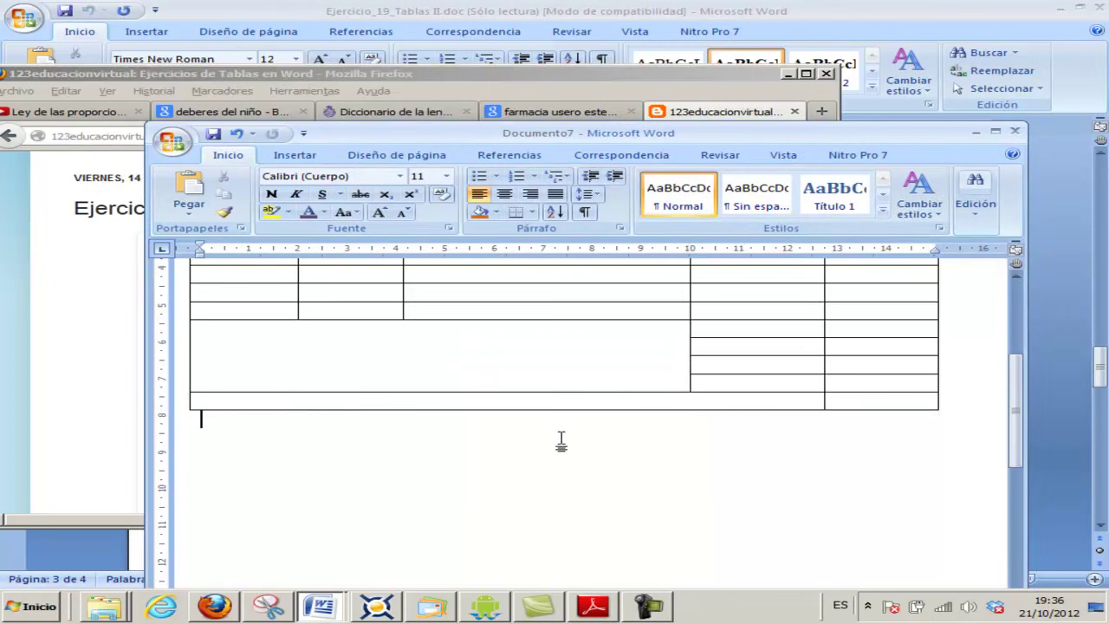
{"action": "scroll", "coordinate": [562, 441], "scroll_direction": "up", "scroll_amount": 1}
{"action": "scroll", "coordinate": [561, 438], "scroll_direction": "up", "scroll_amount": 3}
Label the summary cells under PRECIO Importe, Descuento, Base Imponible and IVA.
{"action": "mouse_move", "coordinate": [582, 135]}
{"action": "left_mouse_down"}
{"action": "mouse_move", "coordinate": [632, 542]}
{"action": "mouse_move", "coordinate": [996, 490]}
{"action": "left_mouse_up"}
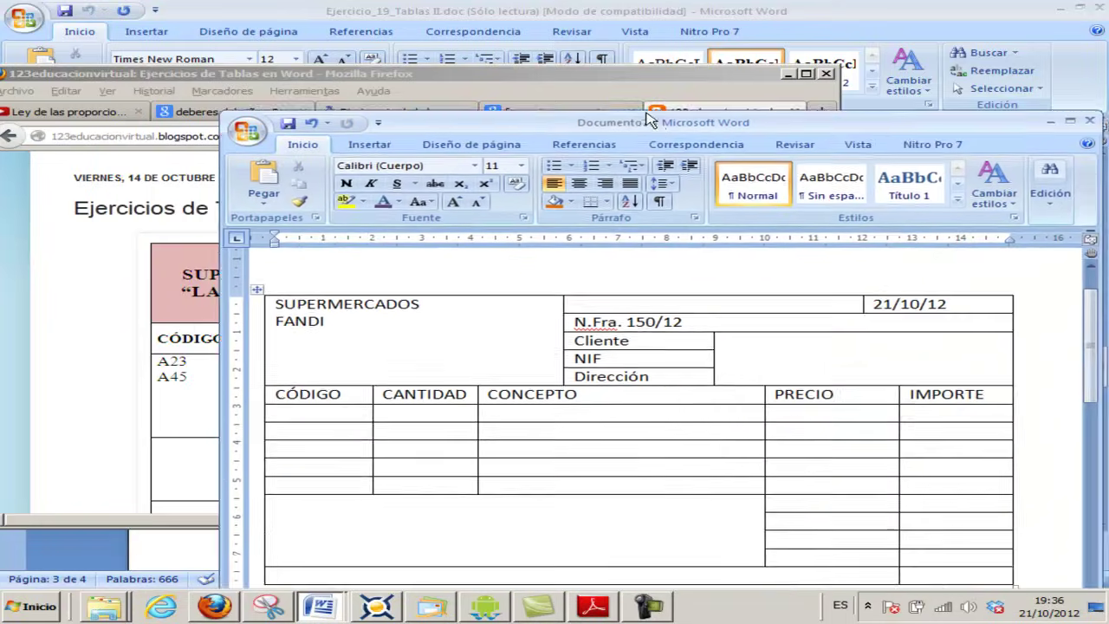
{"action": "left_click_drag", "start_coordinate": [996, 490], "coordinate": [559, 69]}
{"action": "left_click", "coordinate": [720, 450]}
{"action": "type", "text": "i"}
{"action": "type", "text": "Importe"}
{"action": "key", "text": "Down"}
{"action": "type", "text": "Descu"}
{"action": "key", "text": "Down"}
{"action": "type", "text": "B"}
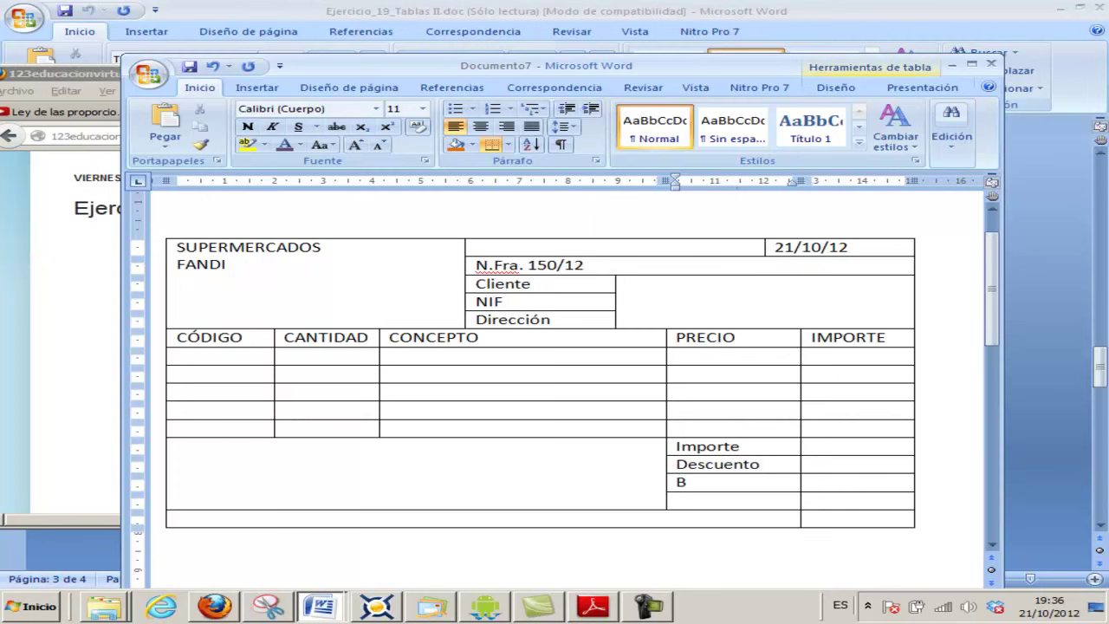
{"action": "type", "text": " IMpo"}
{"action": "key", "text": "BackSpace"}
{"action": "key", "text": "BackSpace"}
{"action": "key", "text": "BackSpace"}
{"action": "type", "text": "mponible"}
{"action": "key", "text": "Down"}
{"action": "type", "text": "IV"}
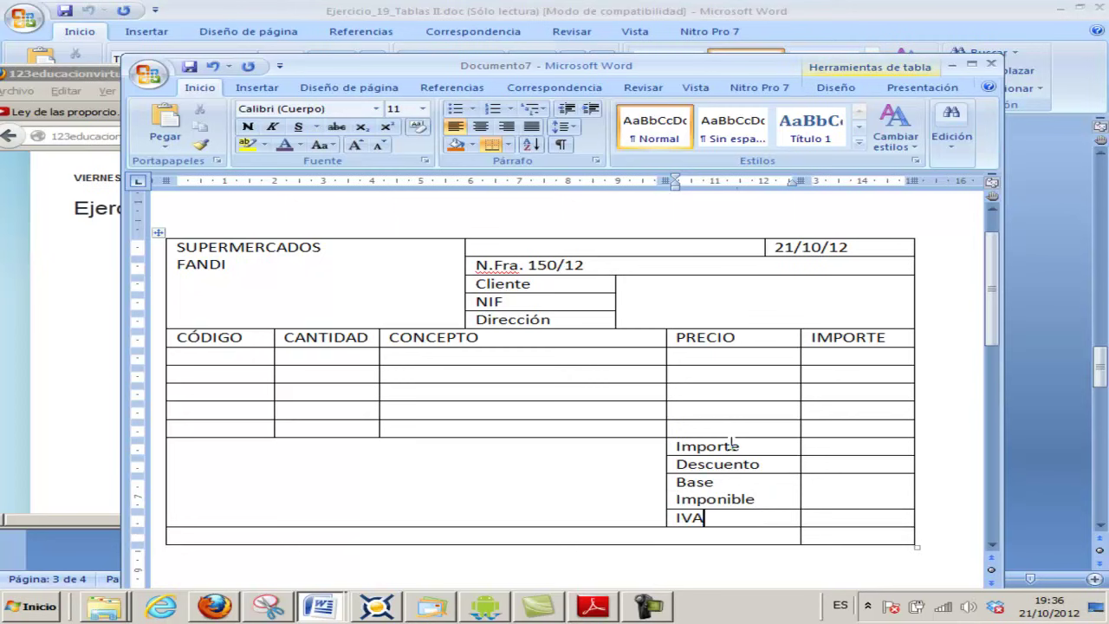
Type TOTAL FACTURA in the table's empty bottom row.
{"action": "mouse_move", "coordinate": [654, 80]}
{"action": "left_mouse_down"}
{"action": "mouse_move", "coordinate": [693, 594]}
{"action": "mouse_move", "coordinate": [730, 307]}
{"action": "left_mouse_up"}
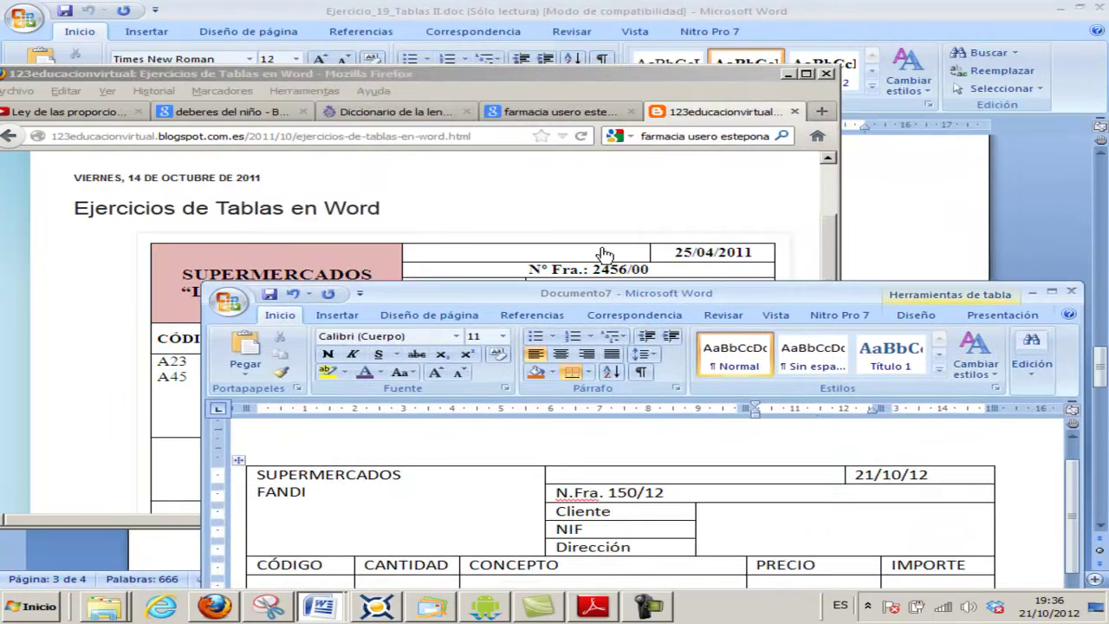
{"action": "left_click", "coordinate": [221, 177]}
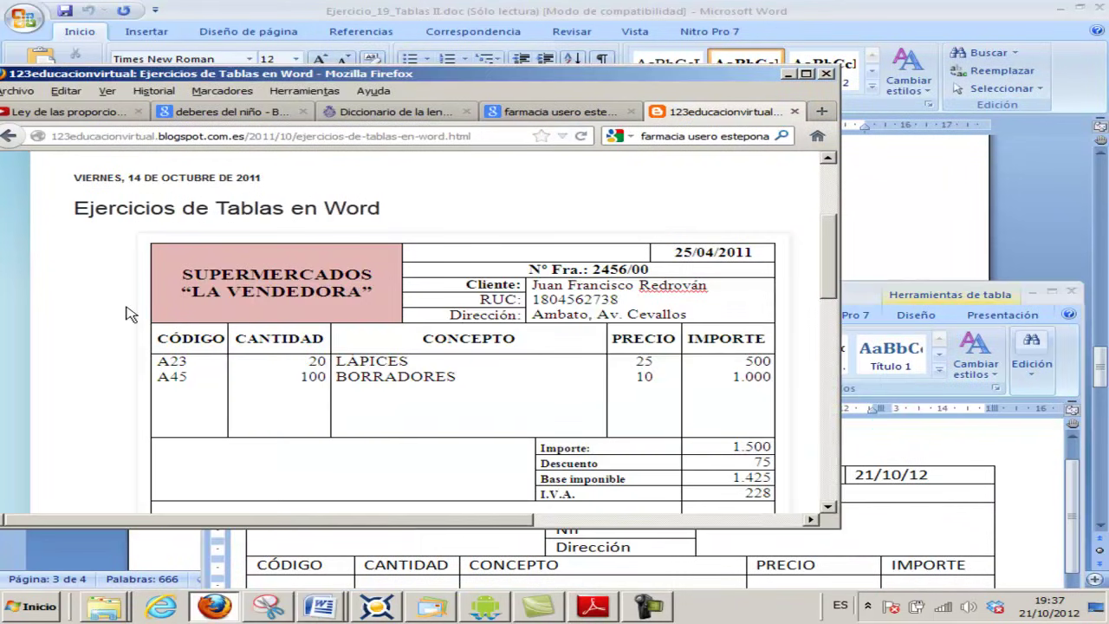
{"action": "scroll", "coordinate": [130, 314], "scroll_direction": "down", "scroll_amount": 1}
{"action": "left_click_drag", "start_coordinate": [862, 303], "coordinate": [740, 55]}
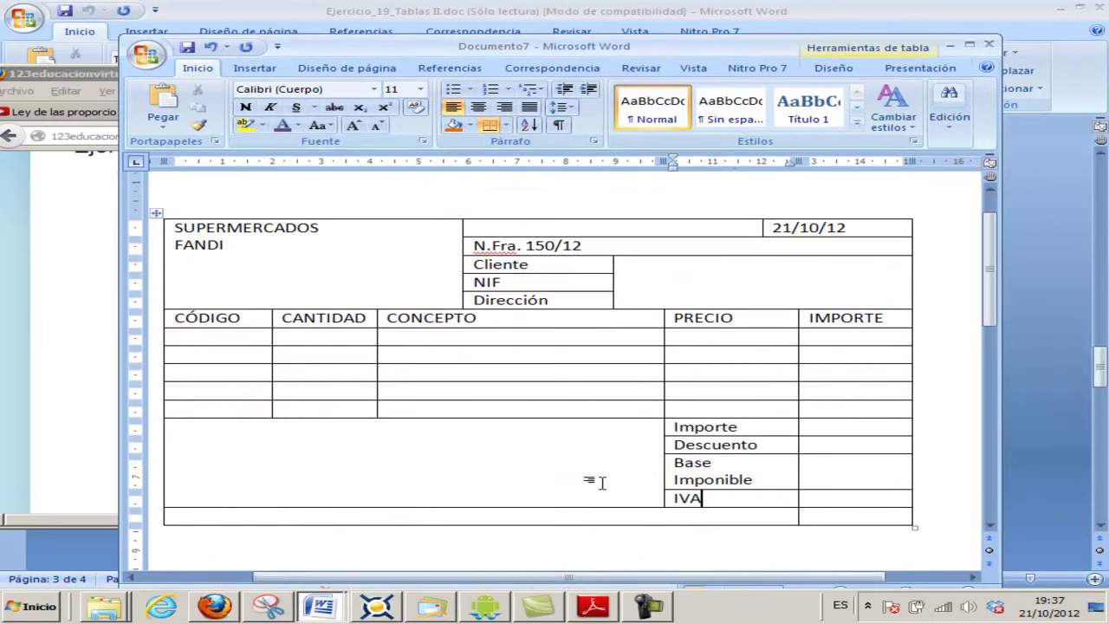
{"action": "left_click", "coordinate": [582, 514]}
{"action": "type", "text": "TO"}
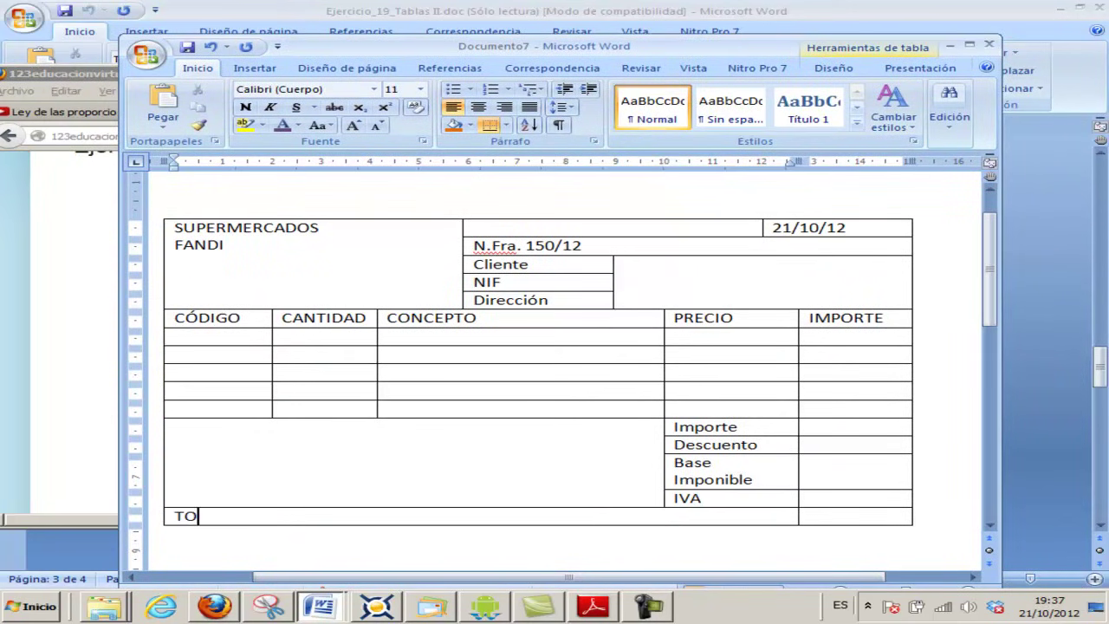
{"action": "type", "text": "TURA"}
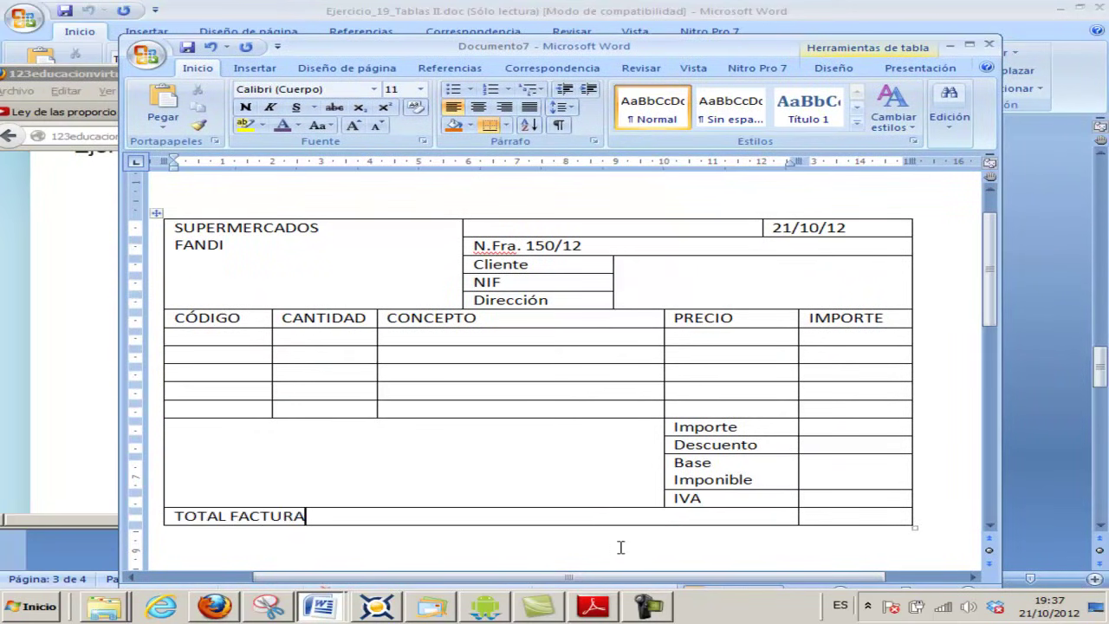
Centre SUPERMERCADOS FANDI in its cell and enlarge it to 18 pt.
{"action": "double_click", "coordinate": [510, 51]}
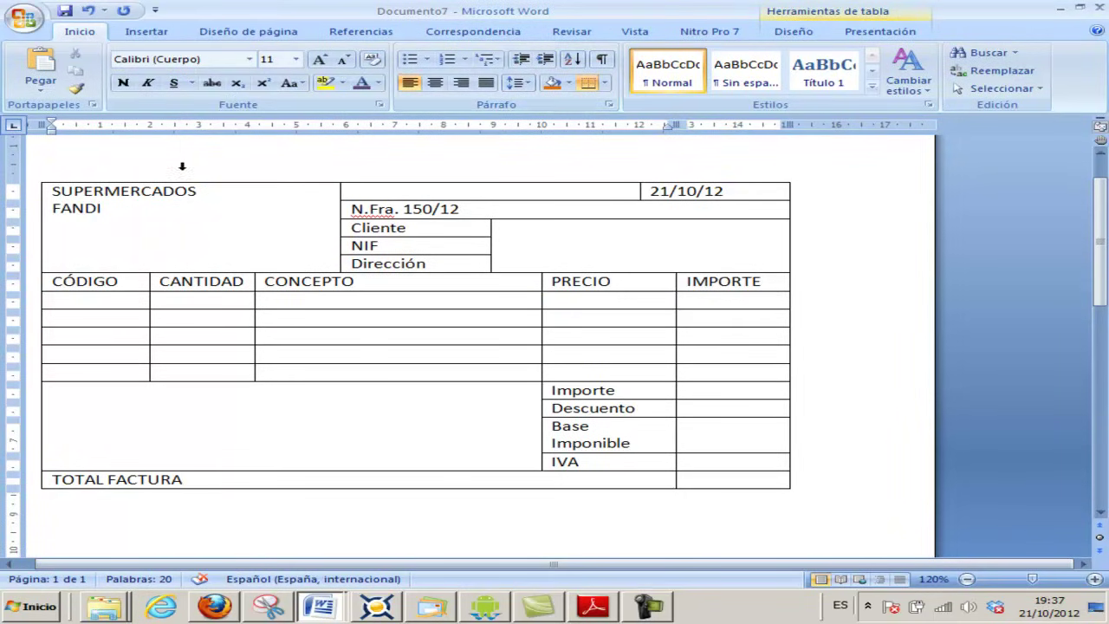
{"action": "left_click_drag", "start_coordinate": [114, 211], "coordinate": [50, 189]}
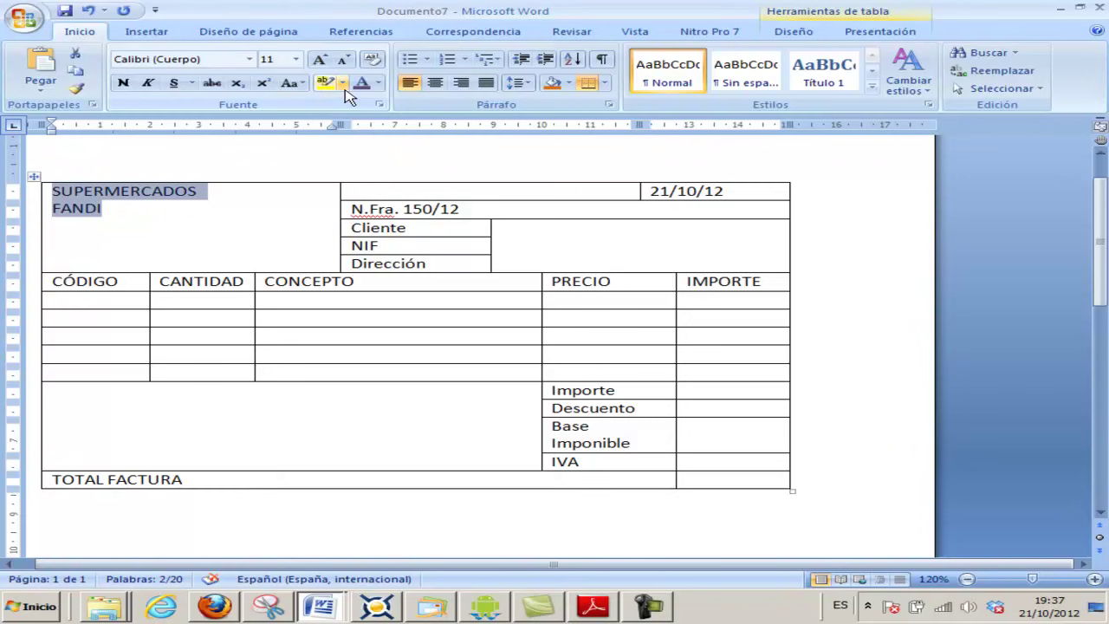
{"action": "left_click", "coordinate": [793, 33]}
{"action": "left_click", "coordinate": [880, 33]}
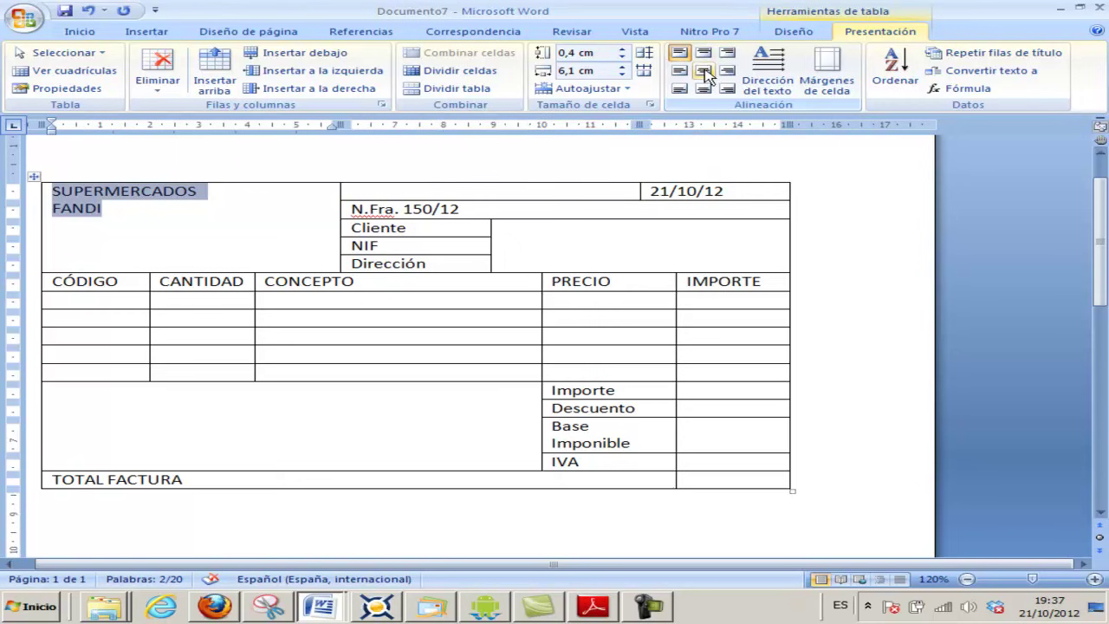
{"action": "left_click", "coordinate": [727, 89]}
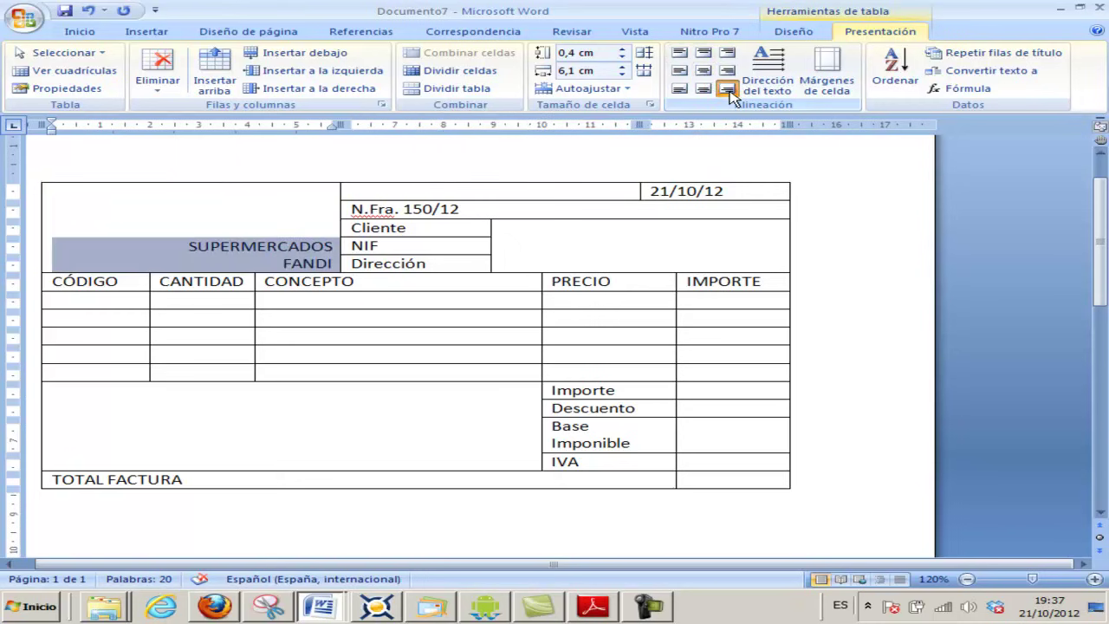
{"action": "left_click", "coordinate": [704, 71]}
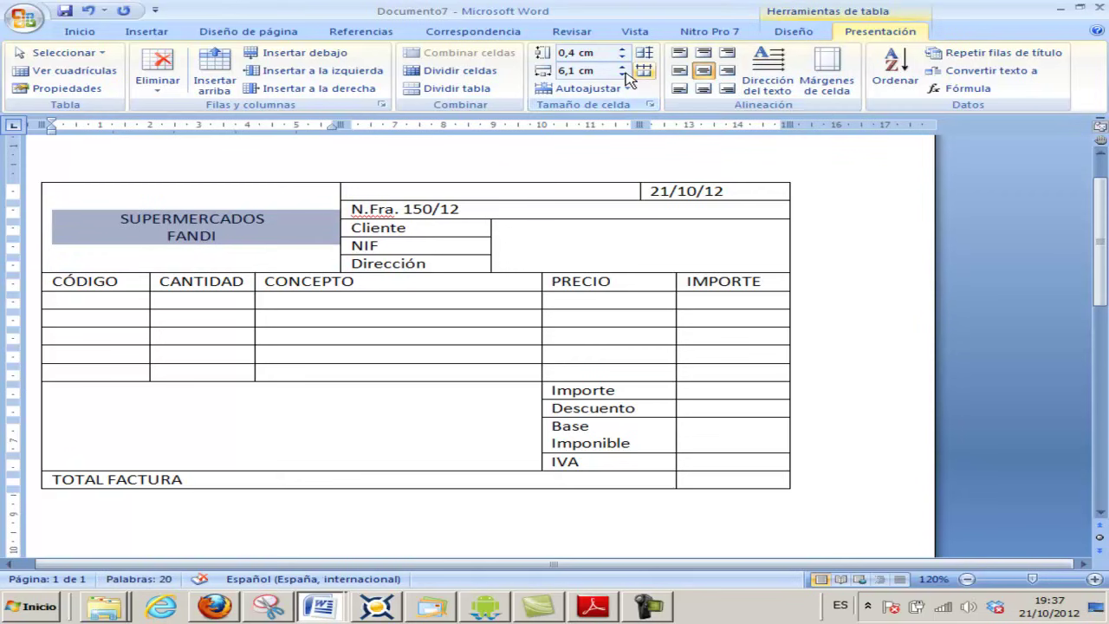
{"action": "left_click", "coordinate": [79, 31]}
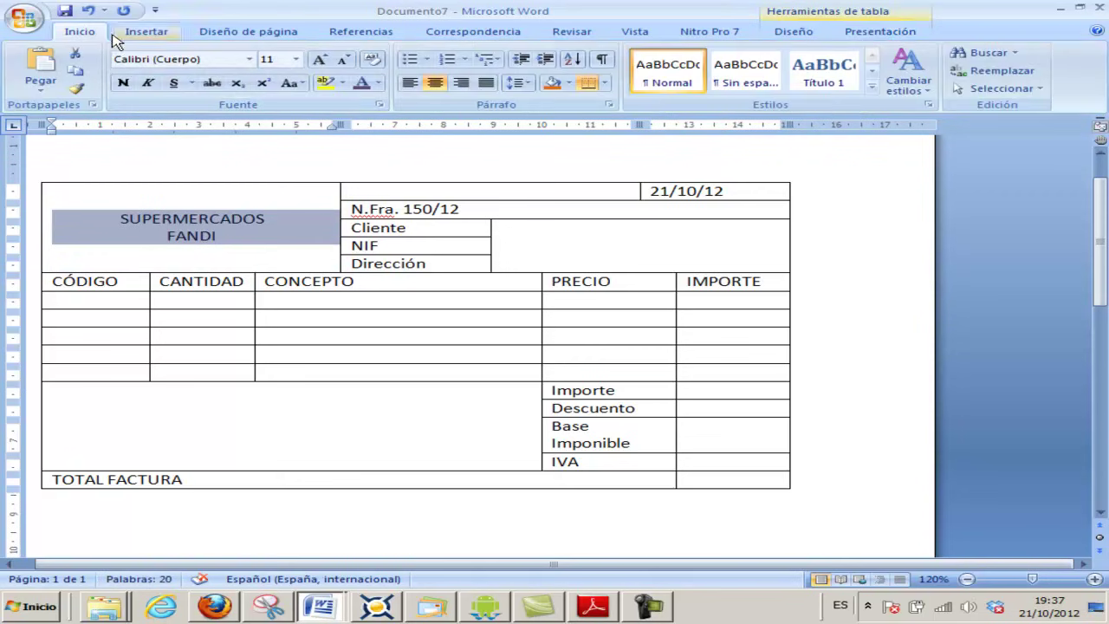
{"action": "left_click", "coordinate": [320, 61]}
{"action": "left_click", "coordinate": [320, 61]}
{"action": "left_click", "coordinate": [320, 61]}
{"action": "left_click", "coordinate": [320, 60]}
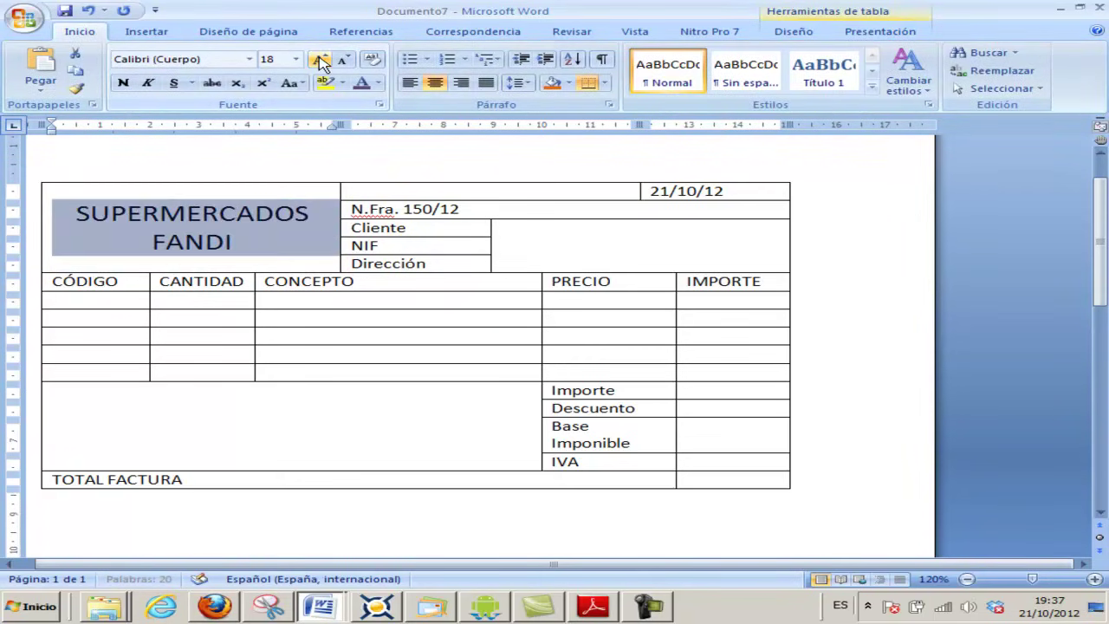
Centre the date 21/10/12 and N.Fra. 150/12 in their cells.
{"action": "left_click", "coordinate": [660, 192]}
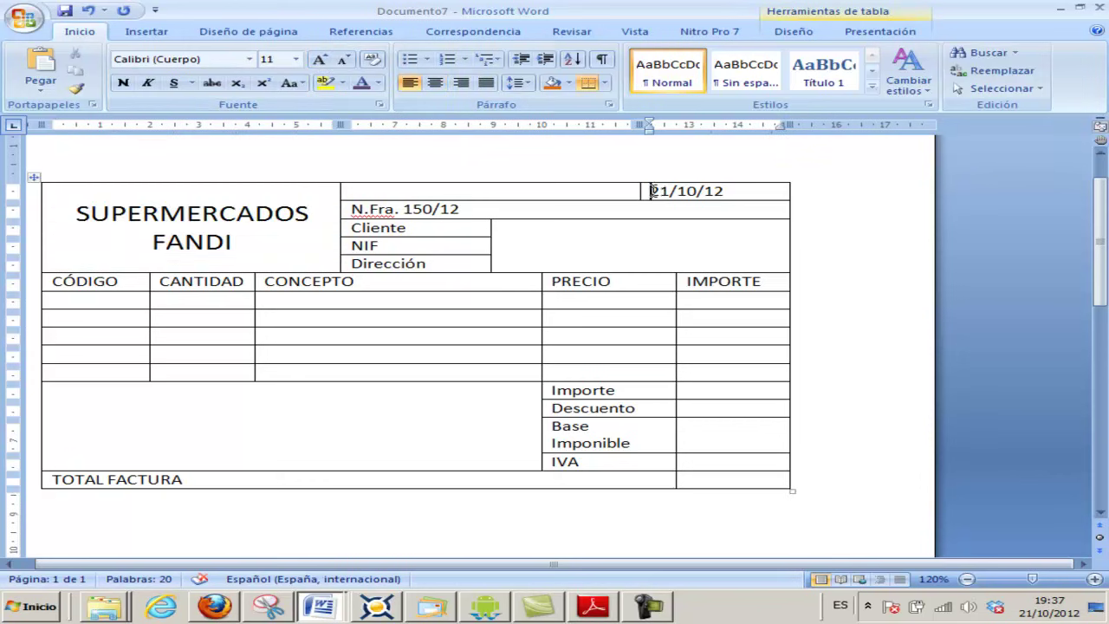
{"action": "left_click_drag", "start_coordinate": [654, 191], "coordinate": [760, 191]}
{"action": "left_click", "coordinate": [435, 83]}
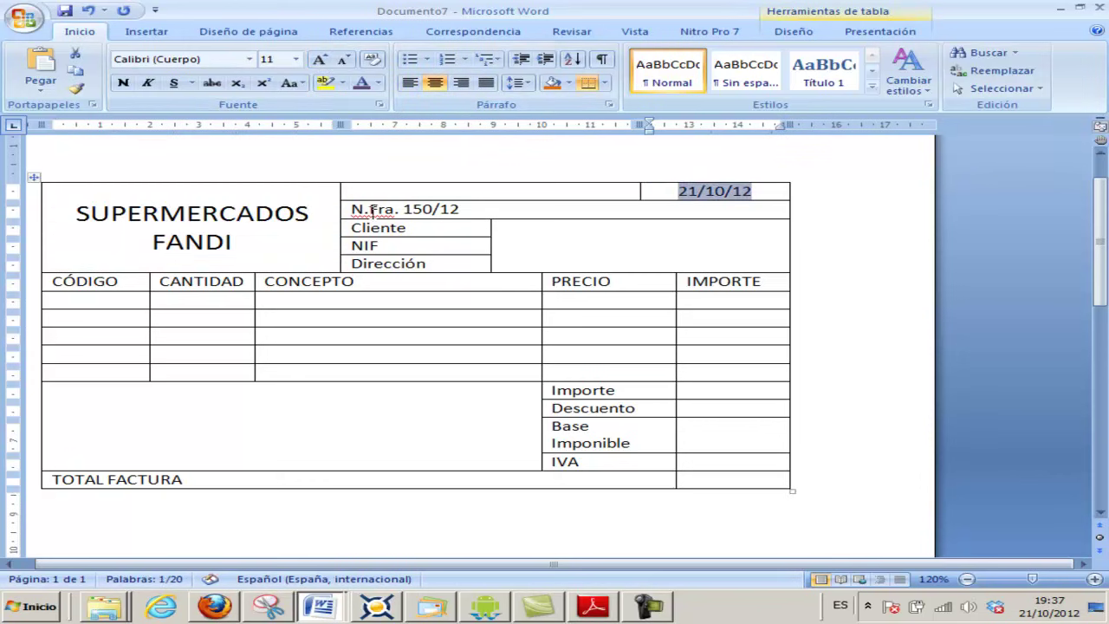
{"action": "left_click_drag", "start_coordinate": [350, 209], "coordinate": [459, 209]}
{"action": "left_click", "coordinate": [435, 82]}
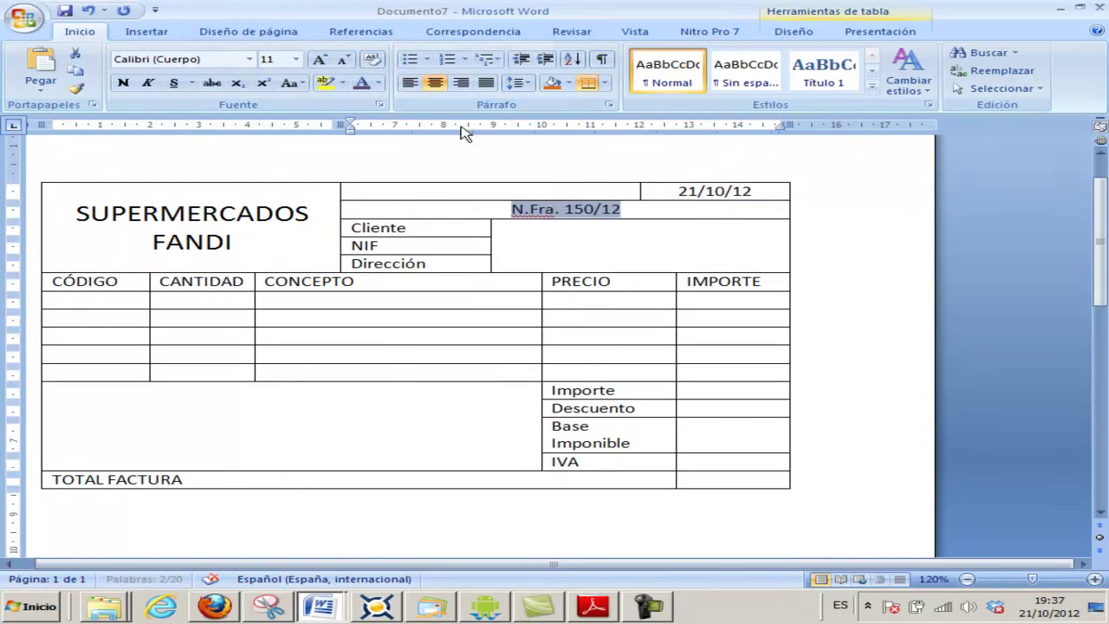
Enter the client's name, tax ID and address beside Cliente, NIF and Dirección.
{"action": "left_click", "coordinate": [545, 227]}
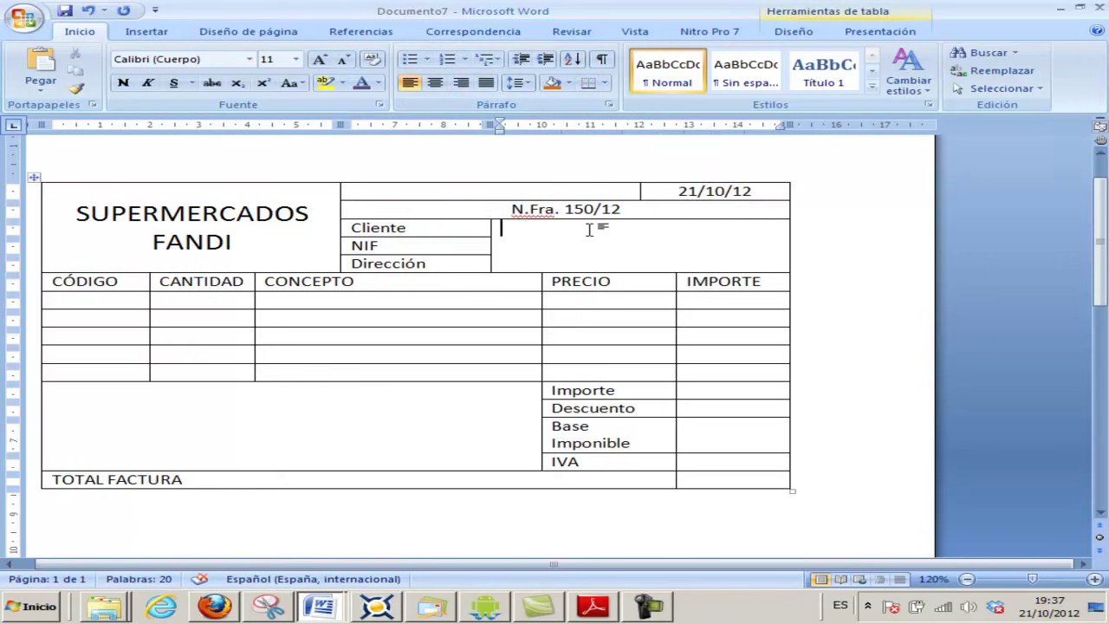
{"action": "type", "text": "jJUAN"}
{"action": "key", "text": "BackSpace"}
{"action": "key", "text": "BackSpace"}
{"action": "key", "text": "BackSpace"}
{"action": "key", "text": "BackSpace"}
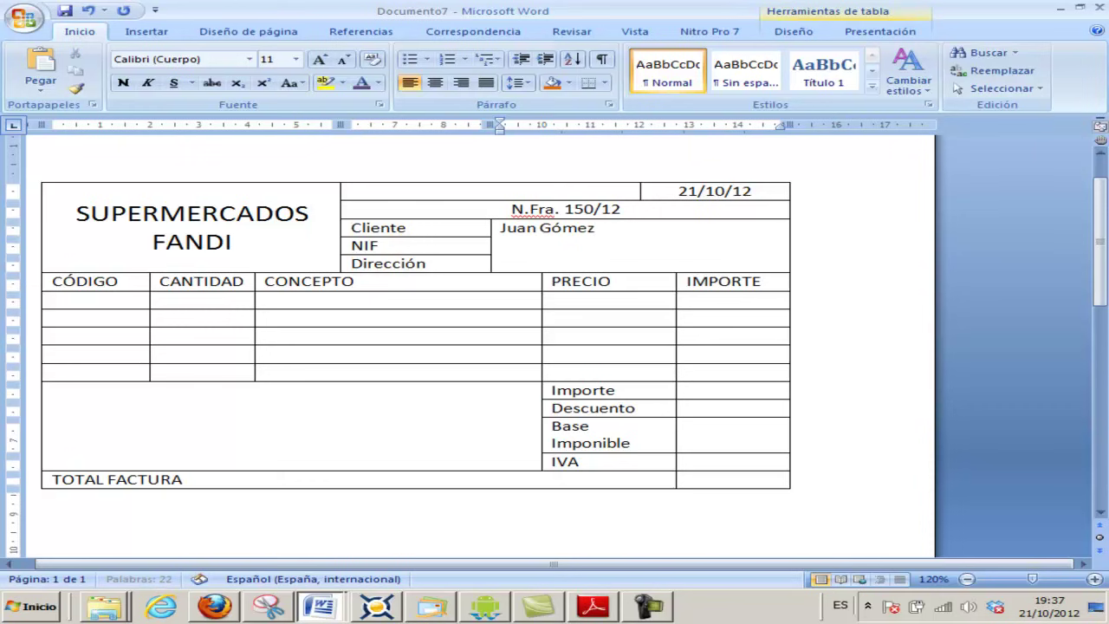
{"action": "key", "text": "shift+Tab"}
{"action": "key", "text": "shift+Tab"}
{"action": "key", "text": "Tab"}
{"action": "key", "text": "Tab"}
{"action": "key", "text": "Tab"}
{"action": "key", "text": "Tab"}
{"action": "type", "text": "000000A"}
{"action": "key", "text": "Down"}
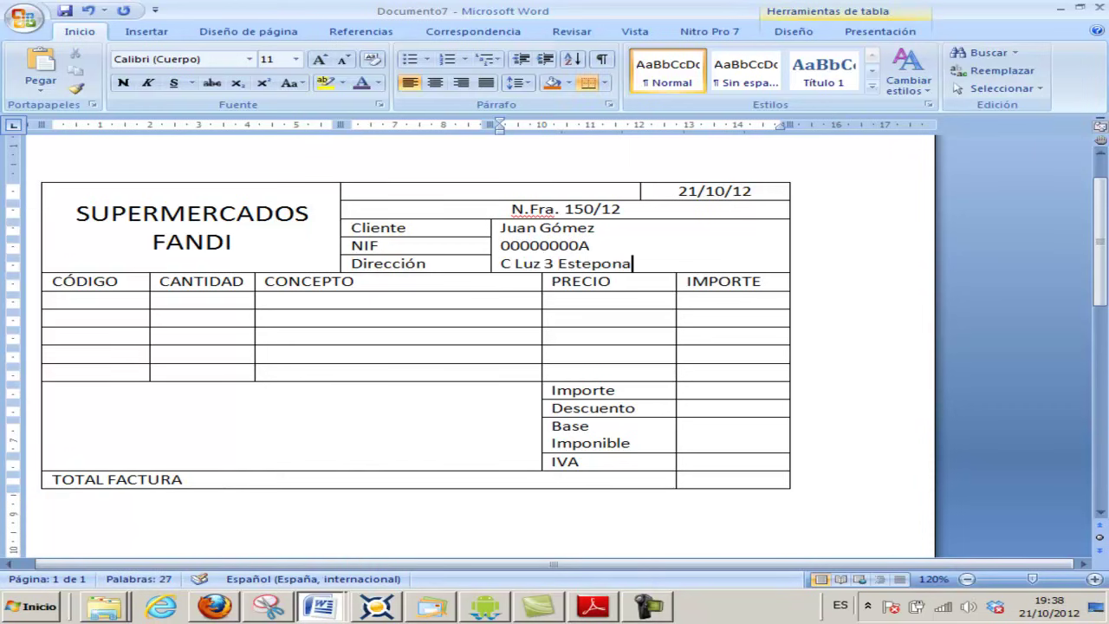
Fill item row 001: quantity 1, Paquete folios, price 3.
{"action": "left_click", "coordinate": [117, 302]}
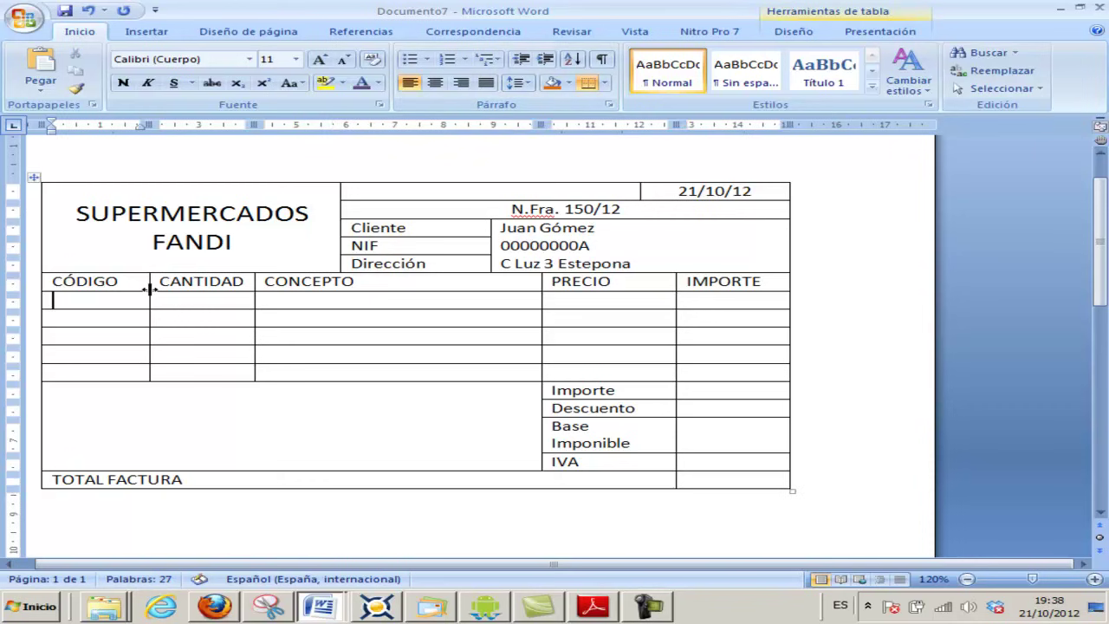
{"action": "type", "text": "001"}
{"action": "key", "text": "Tab"}
{"action": "type", "text": "Folios"}
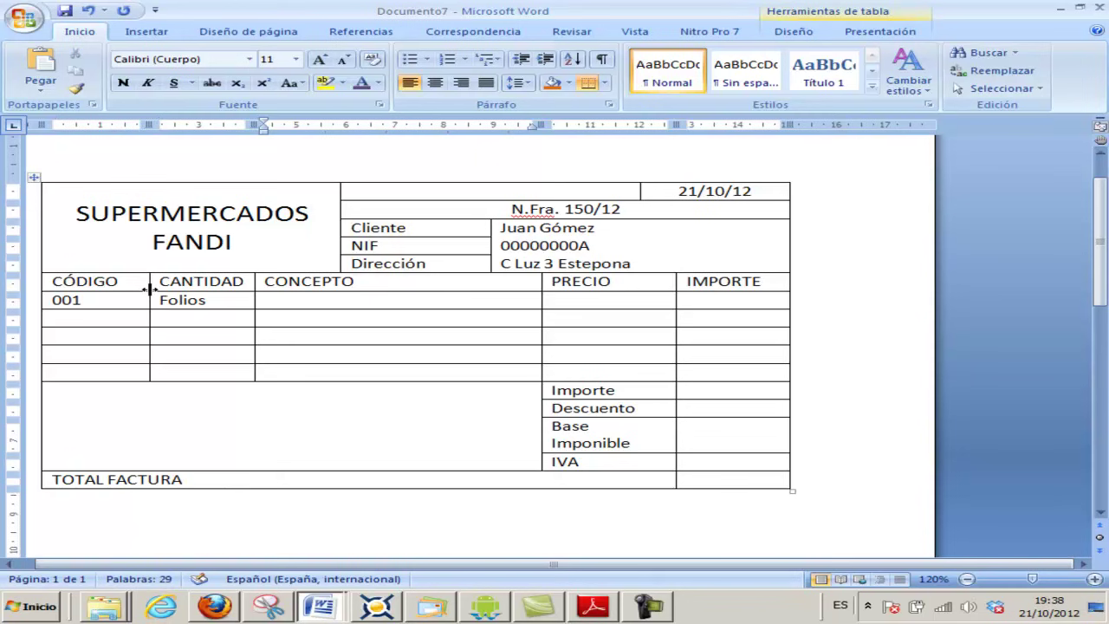
{"action": "key", "text": "shift+Home"}
{"action": "type", "text": "1"}
{"action": "key", "text": "Tab"}
{"action": "type", "text": "Paqu"}
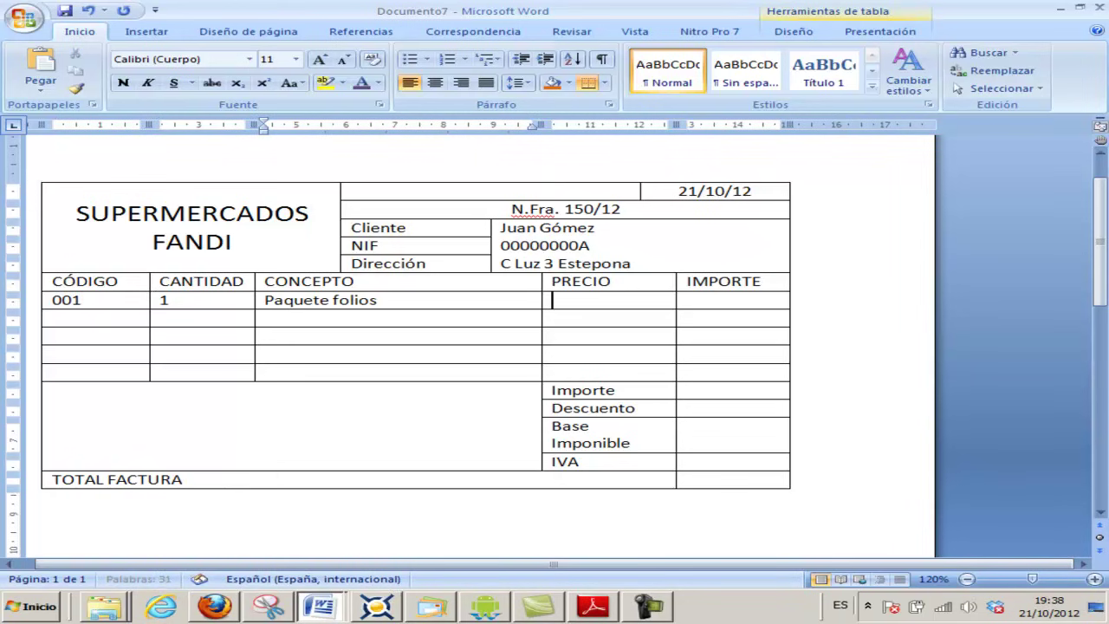
{"action": "left_click", "coordinate": [555, 300]}
{"action": "type", "text": "3"}
{"action": "key", "text": "Tab"}
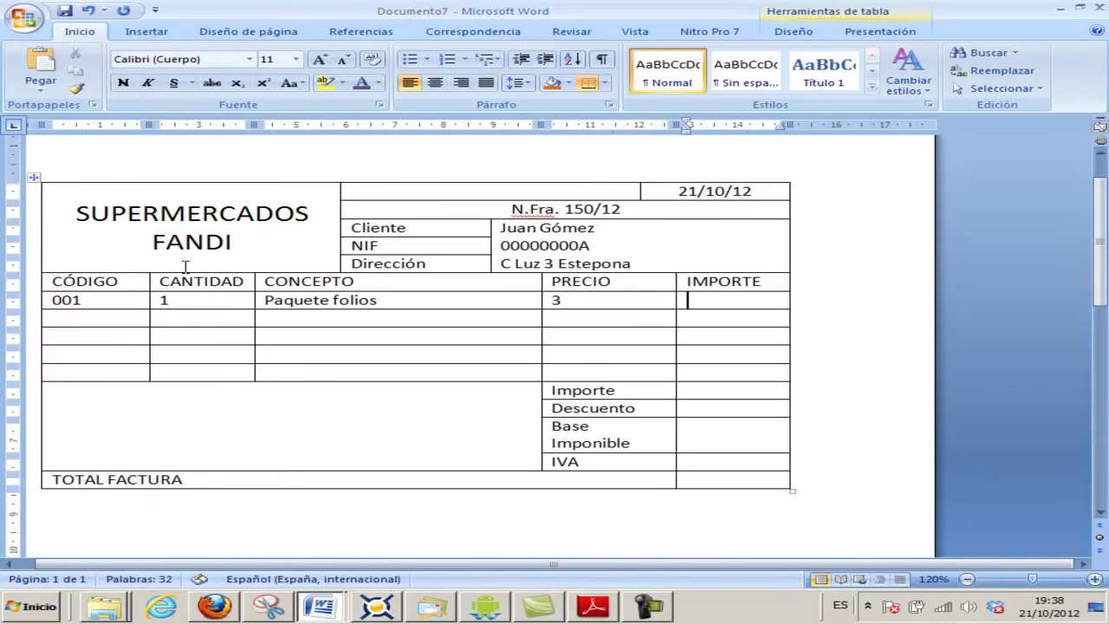
Fill item row 005: quantity 3, Bolígrafos, price 0,50.
{"action": "left_click", "coordinate": [101, 317]}
{"action": "type", "text": "005"}
{"action": "key", "text": "Tab"}
{"action": "type", "text": "3"}
{"action": "key", "text": "Tab"}
{"action": "type", "text": "Bolígrafos"}
{"action": "key", "text": "Tab"}
{"action": "type", "text": "0,50"}
{"action": "key", "text": "Tab"}
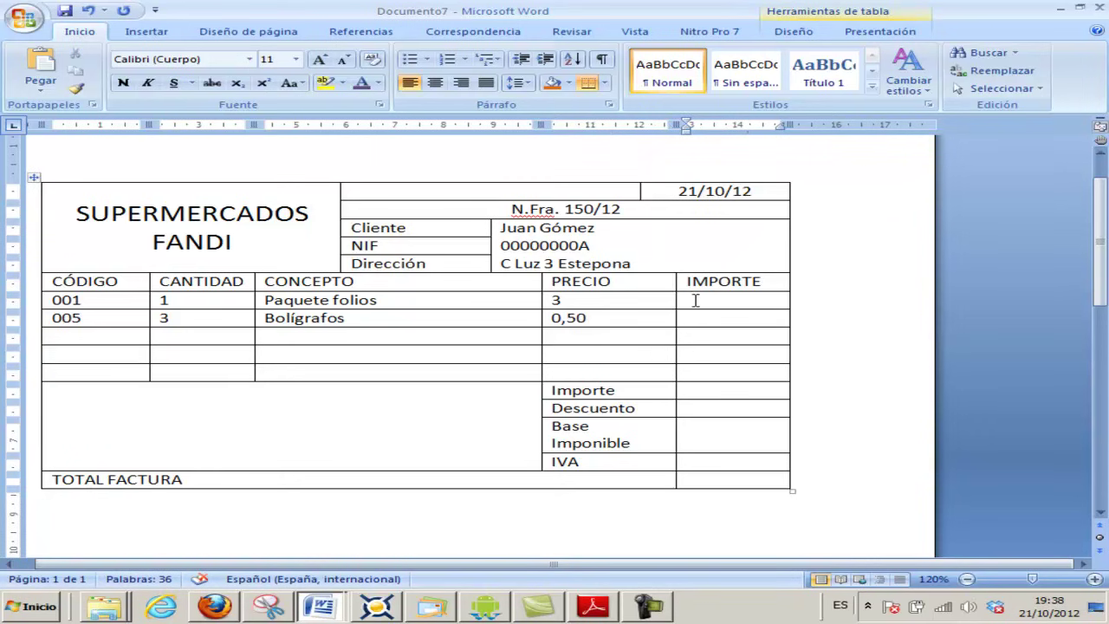
{"action": "type", "text": "="}
{"action": "left_click", "coordinate": [185, 299]}
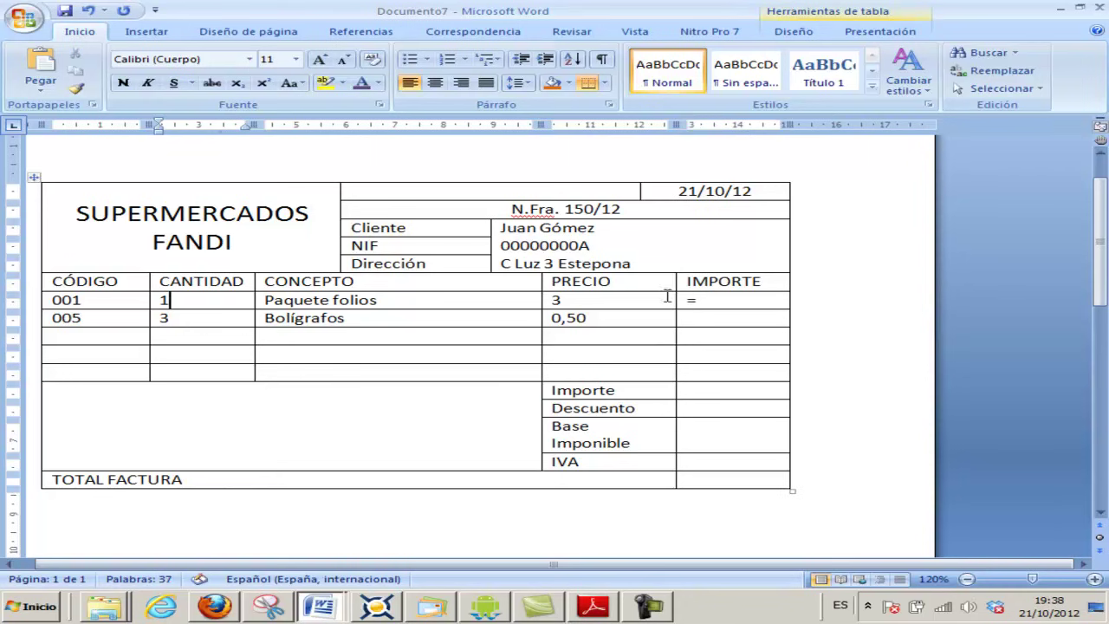
{"action": "left_click", "coordinate": [716, 299]}
{"action": "key", "text": "BackSpace"}
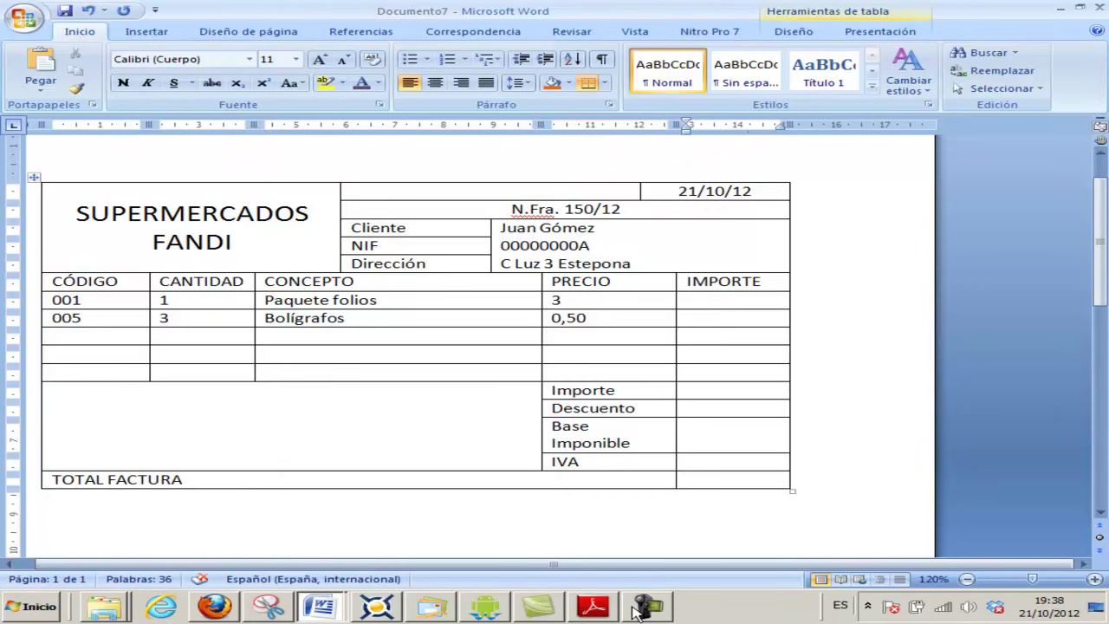
Enter IMPORTE 3 and 1,5 for the items, subtotal 4,5 and Descuento 0%.
{"action": "left_click", "coordinate": [648, 606]}
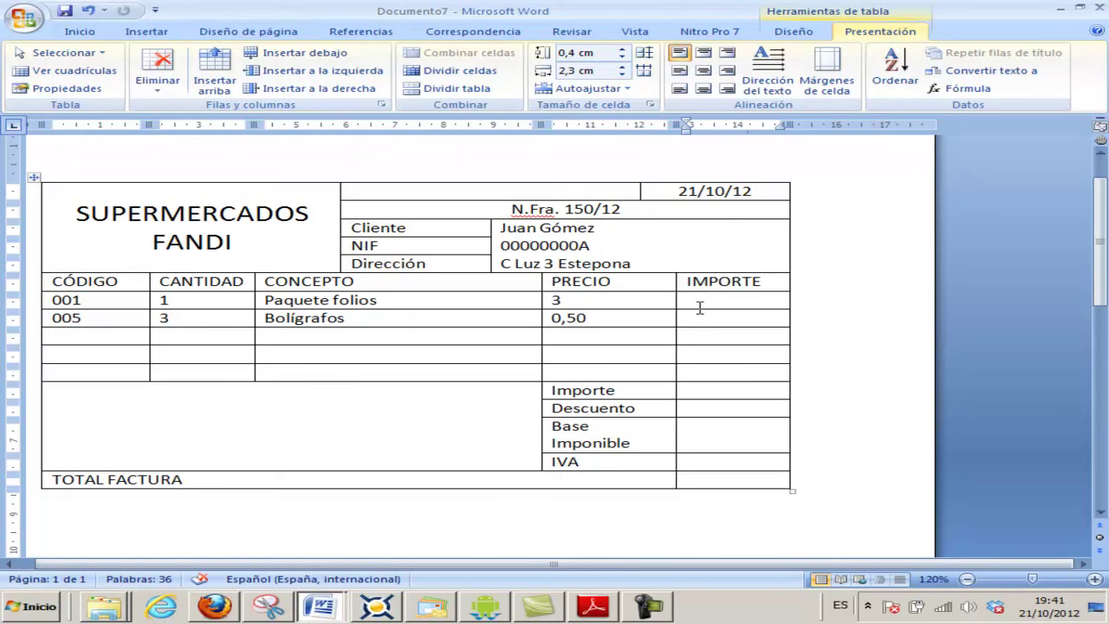
{"action": "left_click", "coordinate": [699, 308]}
{"action": "type", "text": "3"}
{"action": "left_click", "coordinate": [715, 317]}
{"action": "type", "text": "1,5"}
{"action": "left_click", "coordinate": [699, 389]}
{"action": "type", "text": "4,"}
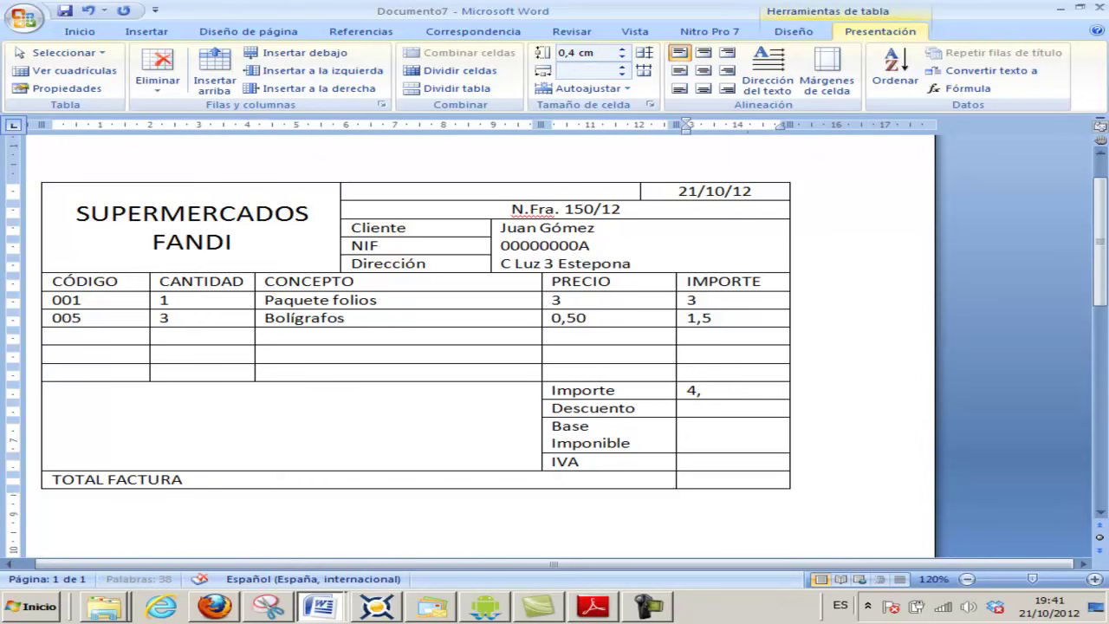
{"action": "type", "text": "5"}
{"action": "key", "text": "Down"}
{"action": "type", "text": "0"}
{"action": "type", "text": "%"}
{"action": "key", "text": "Down"}
{"action": "type", "text": "4,5"}
Enter IVA 21% and a TOTAL FACTURA amount of 5.
{"action": "key", "text": "Down"}
{"action": "type", "text": "21%"}
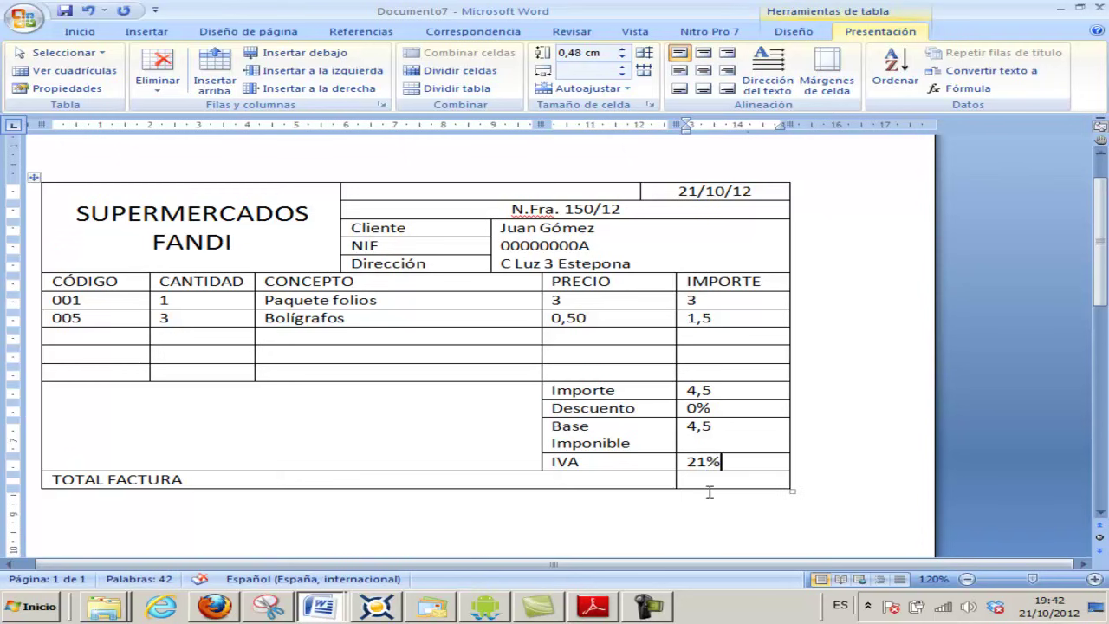
{"action": "left_click", "coordinate": [711, 480]}
{"action": "type", "text": "5"}
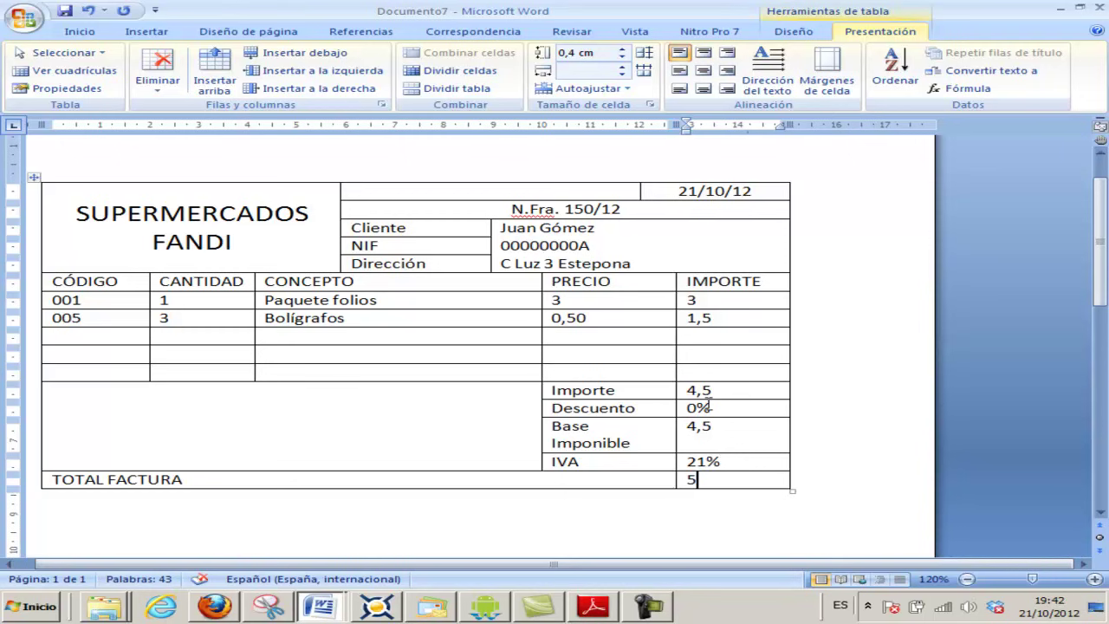
{"action": "mouse_move", "coordinate": [624, 300]}
{"action": "left_mouse_down"}
{"action": "mouse_move", "coordinate": [734, 416]}
{"action": "mouse_move", "coordinate": [734, 364]}
{"action": "left_mouse_up"}
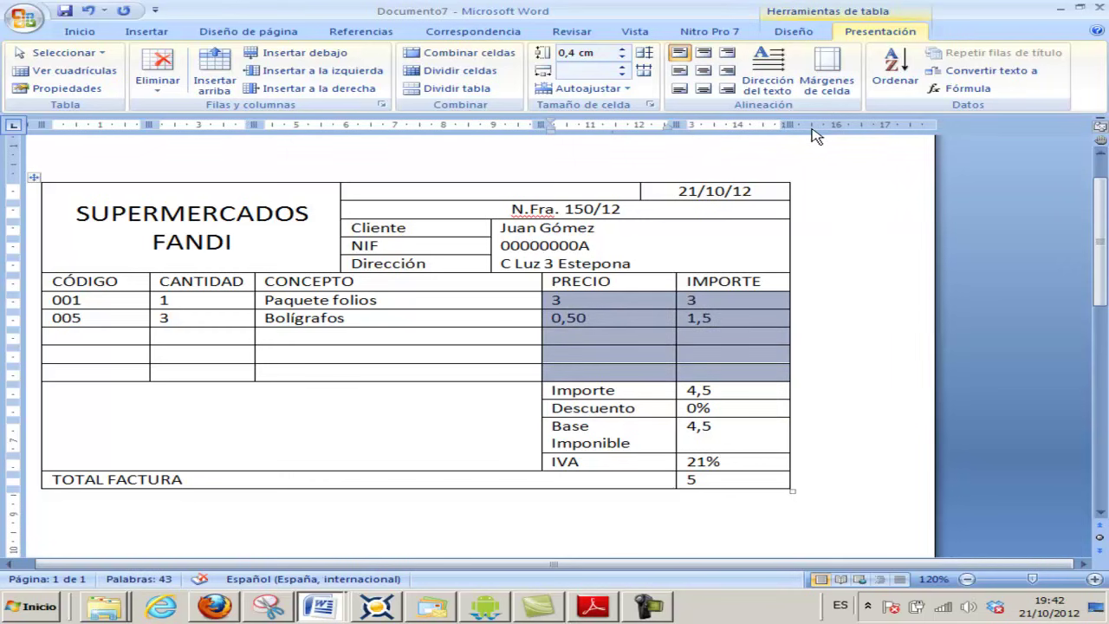
Right-align the PRECIO and IMPORTE values of rows 001 and 005 and the totals from 4,5 to 5.
{"action": "left_click", "coordinate": [634, 305]}
{"action": "left_click_drag", "start_coordinate": [727, 316], "coordinate": [606, 301]}
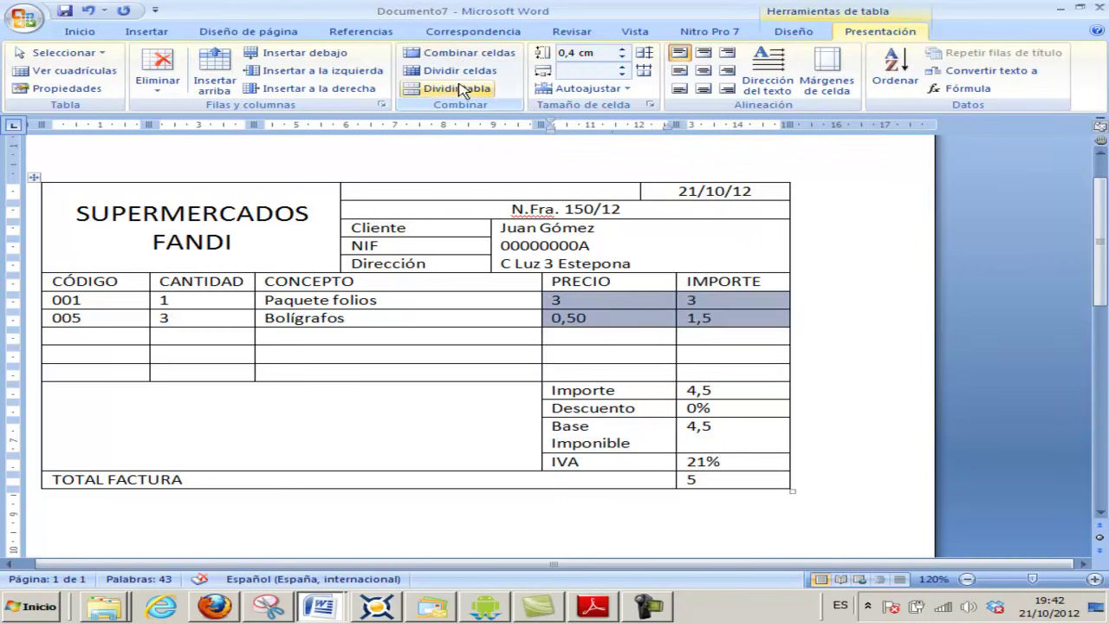
{"action": "left_click", "coordinate": [728, 71]}
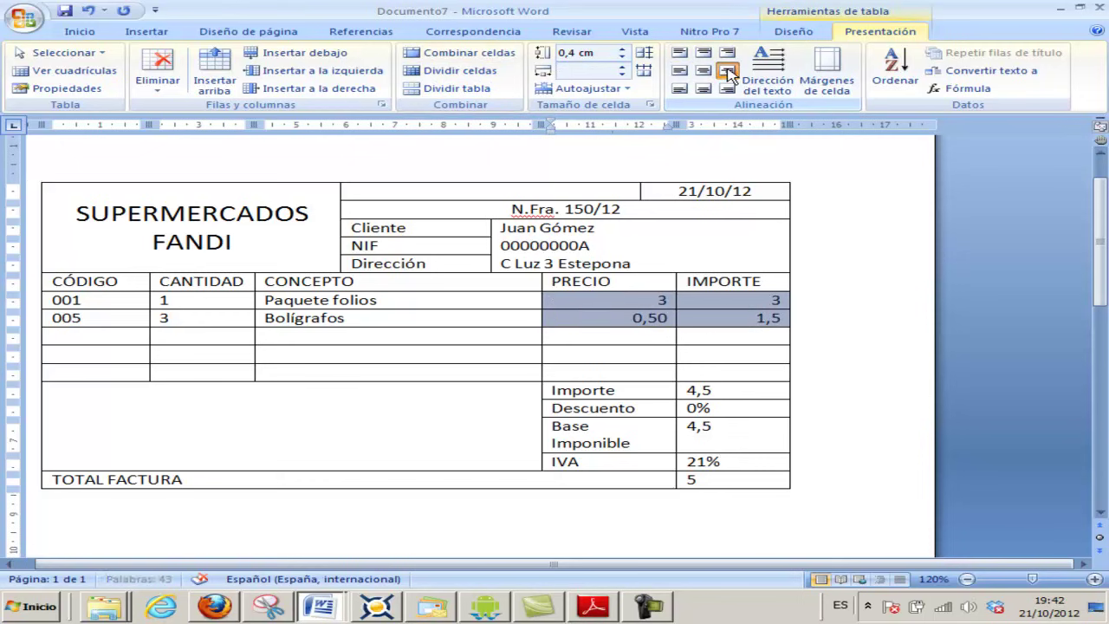
{"action": "left_click", "coordinate": [700, 397]}
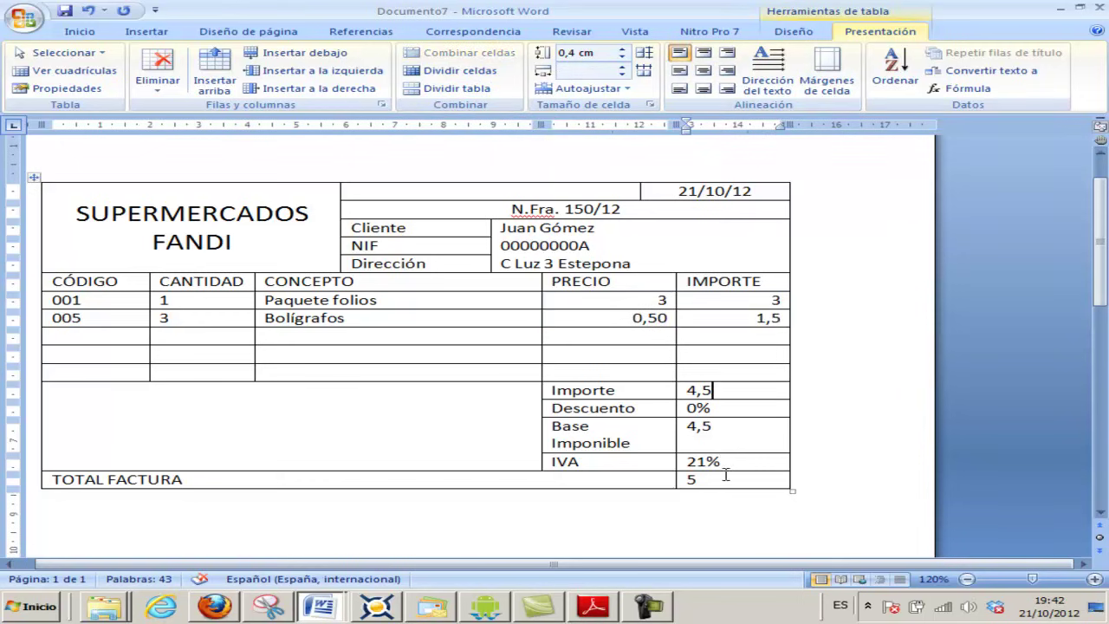
{"action": "left_click_drag", "start_coordinate": [720, 476], "coordinate": [700, 392]}
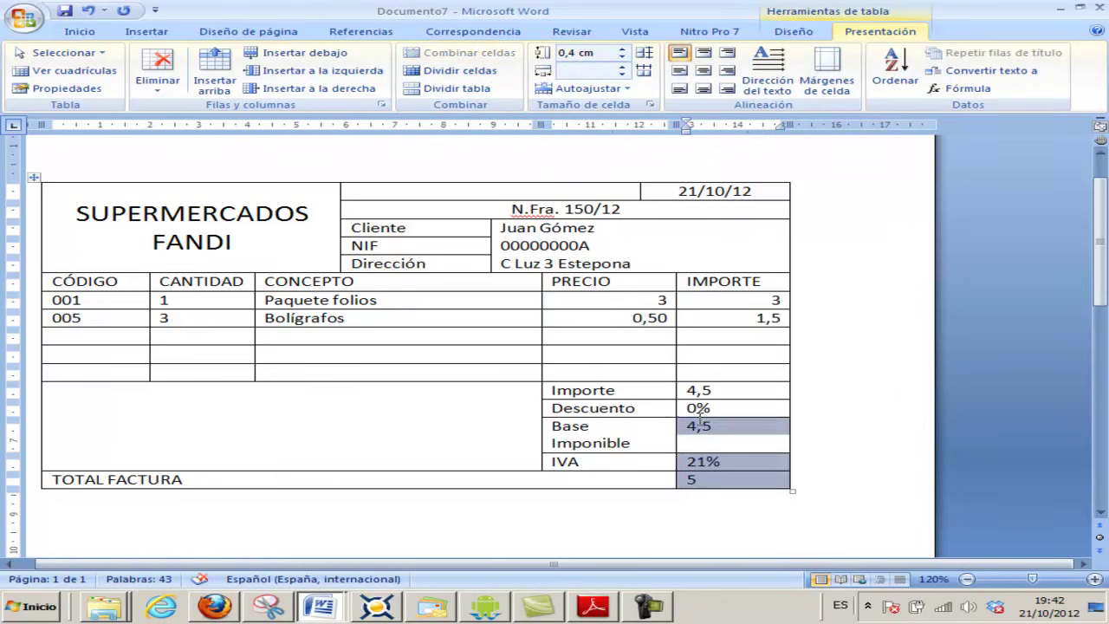
{"action": "left_click", "coordinate": [727, 71]}
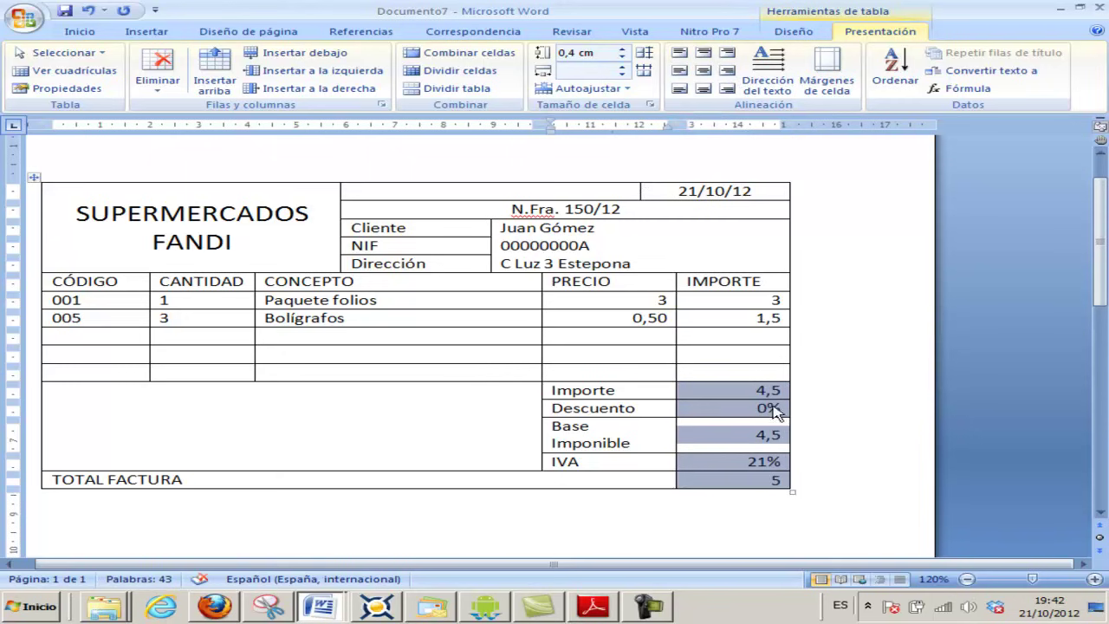
{"action": "left_click", "coordinate": [620, 357]}
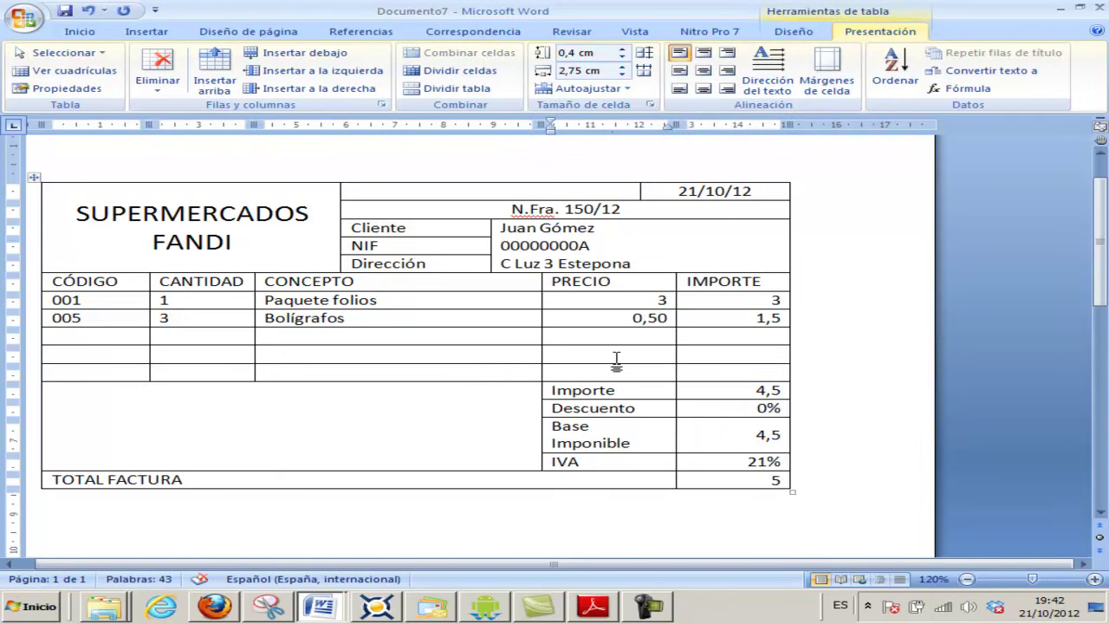
Shade the invoice header block purple.
{"action": "left_click_drag", "start_coordinate": [293, 235], "coordinate": [664, 260]}
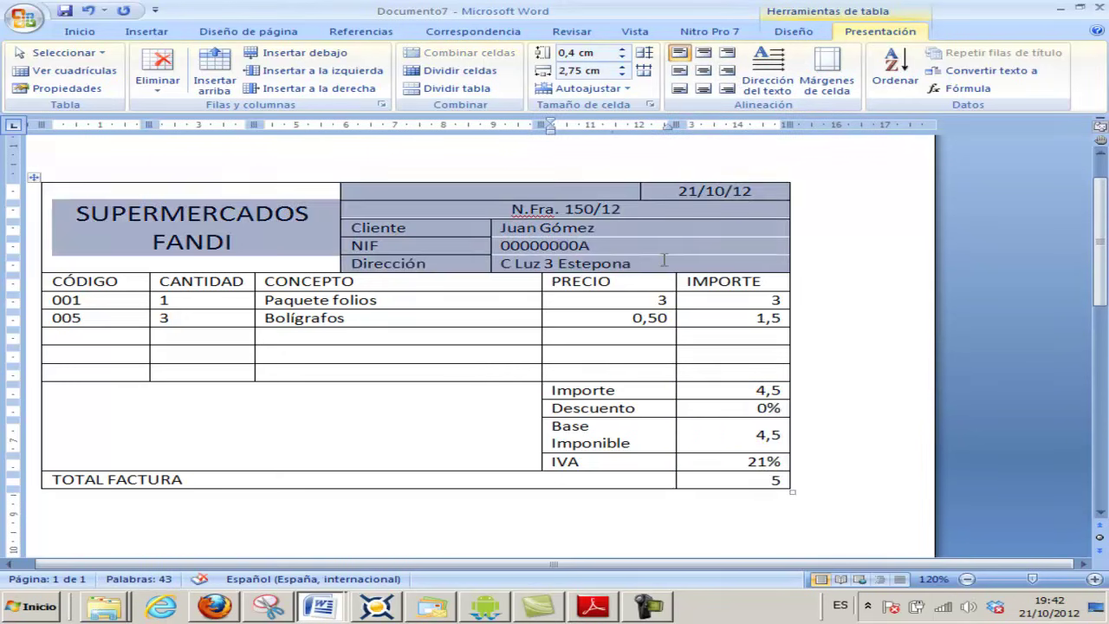
{"action": "left_click", "coordinate": [793, 31]}
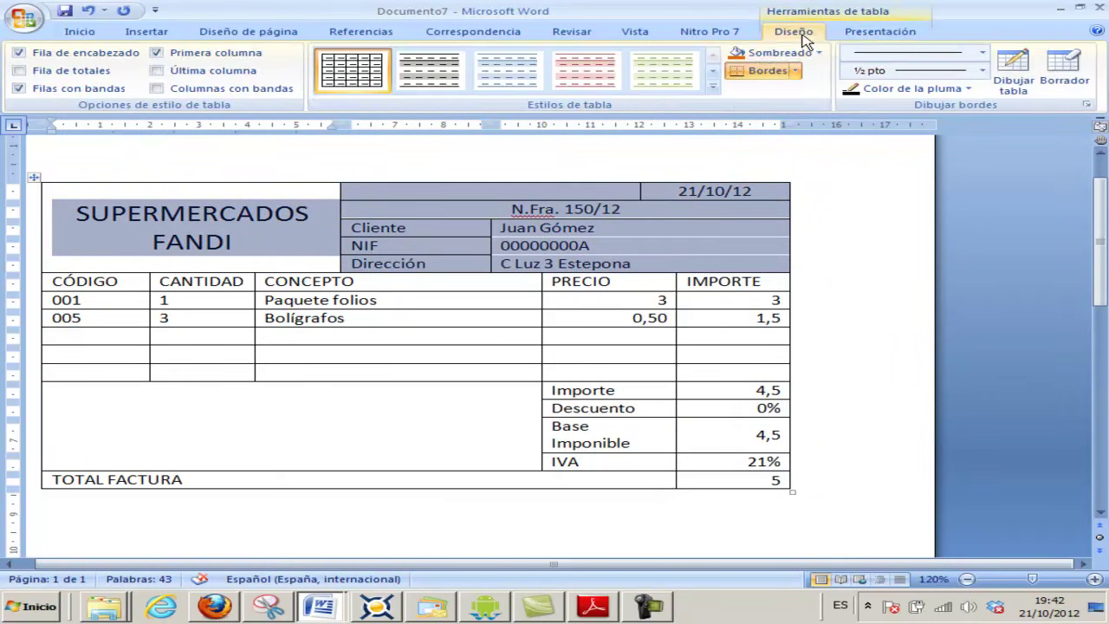
{"action": "left_click", "coordinate": [818, 52]}
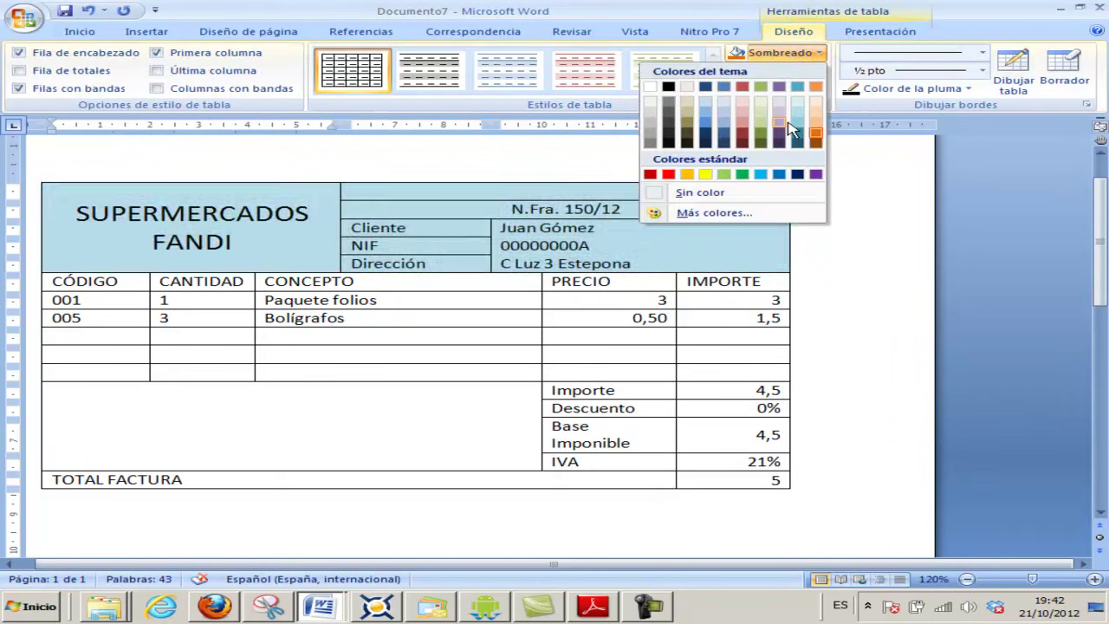
{"action": "left_click", "coordinate": [783, 129]}
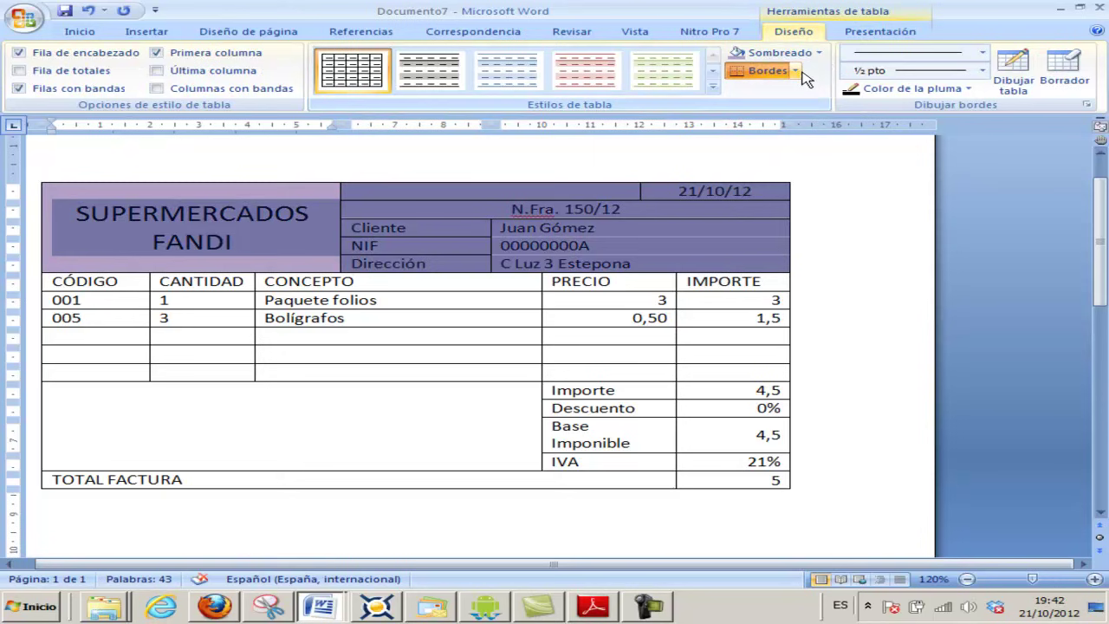
{"action": "left_click", "coordinate": [668, 232]}
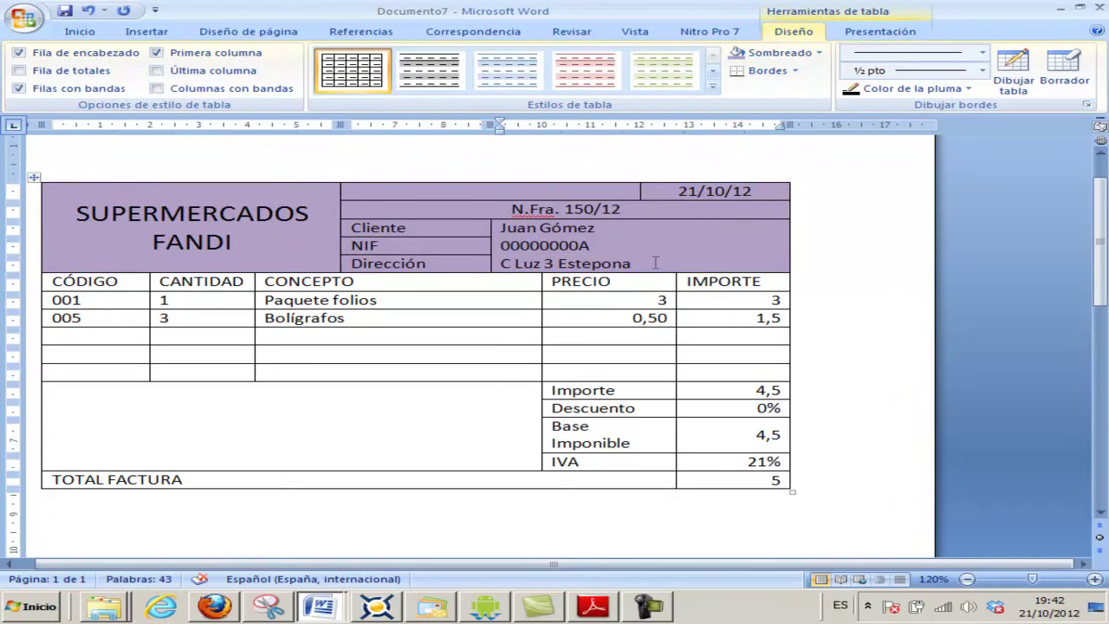
Set the border pen to a dark-red double line.
{"action": "left_click", "coordinate": [1014, 80]}
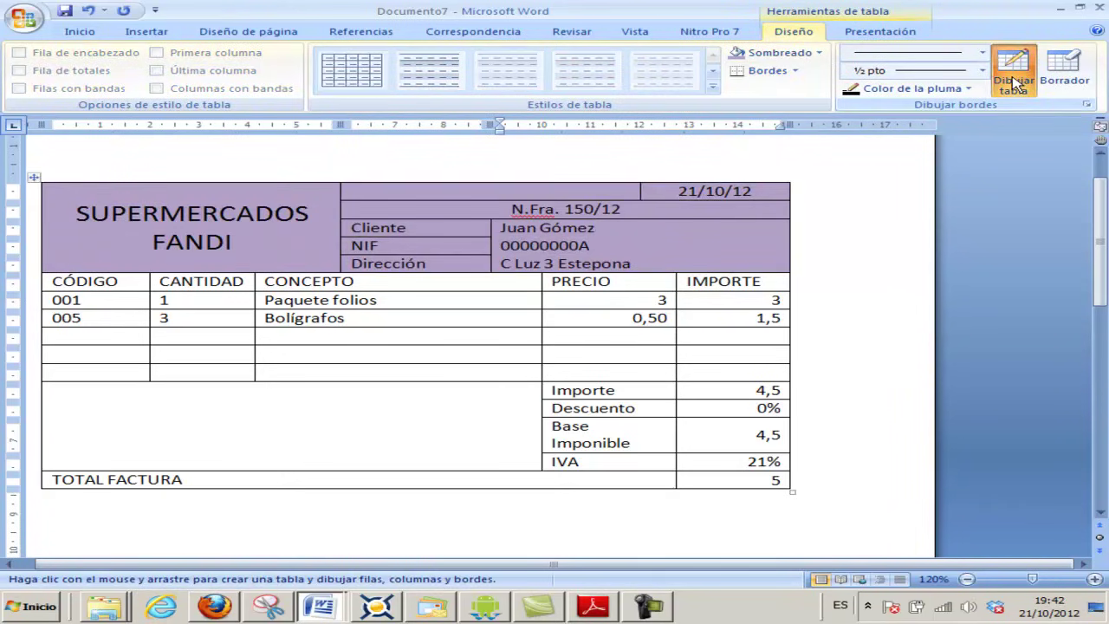
{"action": "left_click", "coordinate": [981, 53]}
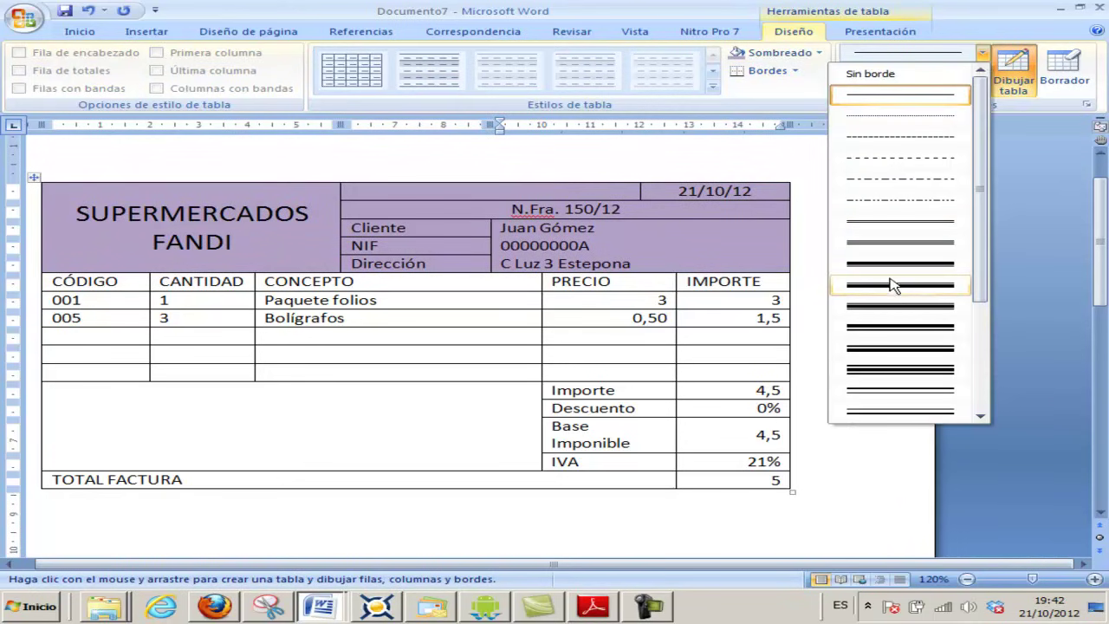
{"action": "left_click", "coordinate": [890, 354]}
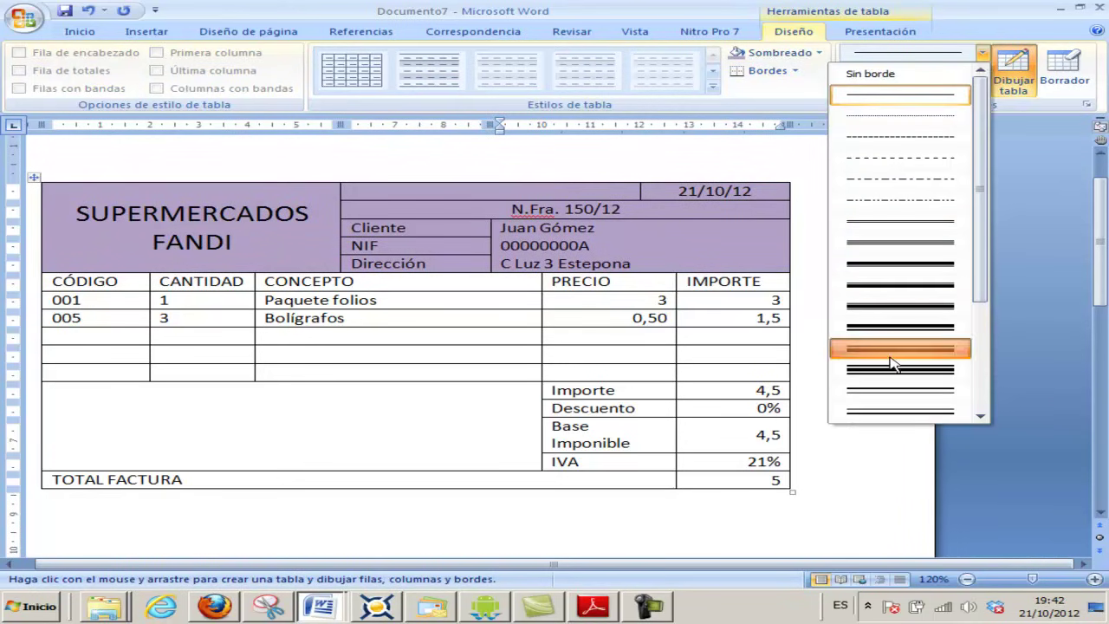
{"action": "left_click", "coordinate": [970, 89]}
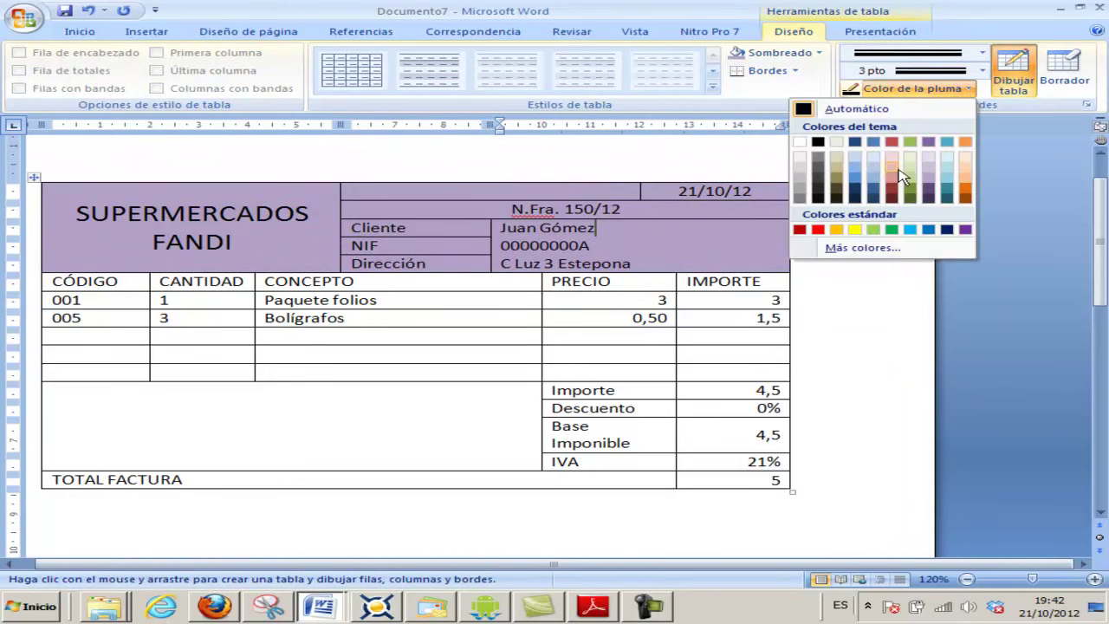
{"action": "left_click", "coordinate": [892, 189]}
Draw the dark-red double border along the table's top edge, undoing misplaced lines.
{"action": "left_click_drag", "start_coordinate": [217, 180], "coordinate": [760, 180]}
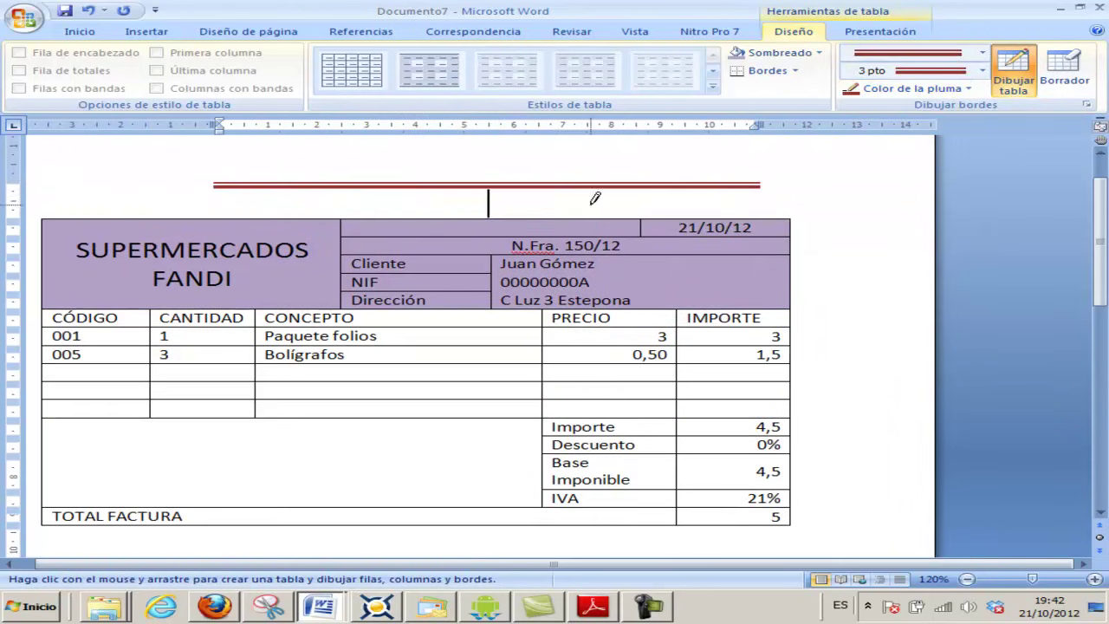
{"action": "key", "text": "ctrl+z"}
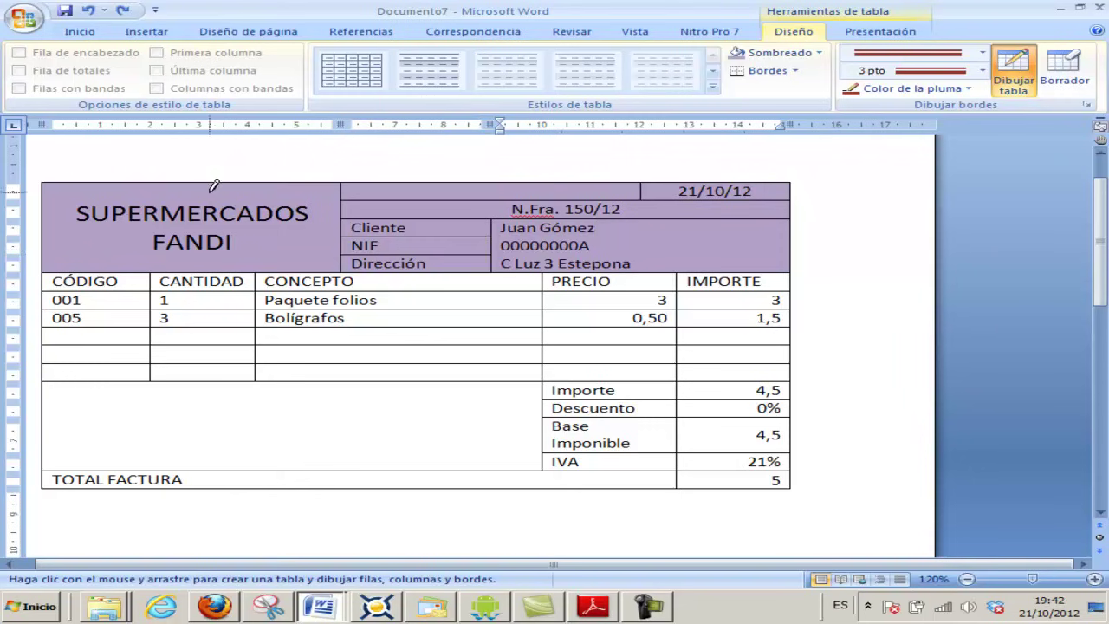
{"action": "left_click_drag", "start_coordinate": [191, 181], "coordinate": [525, 175]}
{"action": "mouse_move", "coordinate": [683, 176]}
{"action": "left_mouse_down"}
{"action": "mouse_move", "coordinate": [762, 175]}
{"action": "mouse_move", "coordinate": [798, 299]}
{"action": "mouse_move", "coordinate": [66, 296]}
{"action": "mouse_move", "coordinate": [57, 183]}
{"action": "left_mouse_up"}
{"action": "key", "text": "ctrl+z"}
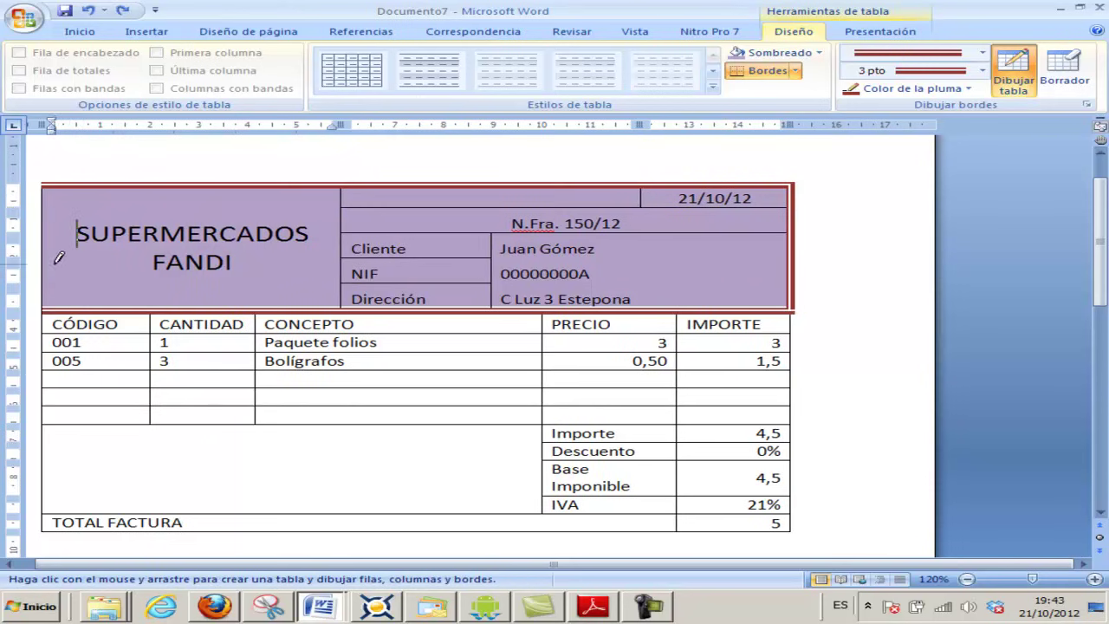
Add the dark-red double border down the left, bottom and right edges of header and table.
{"action": "left_click", "coordinate": [50, 201]}
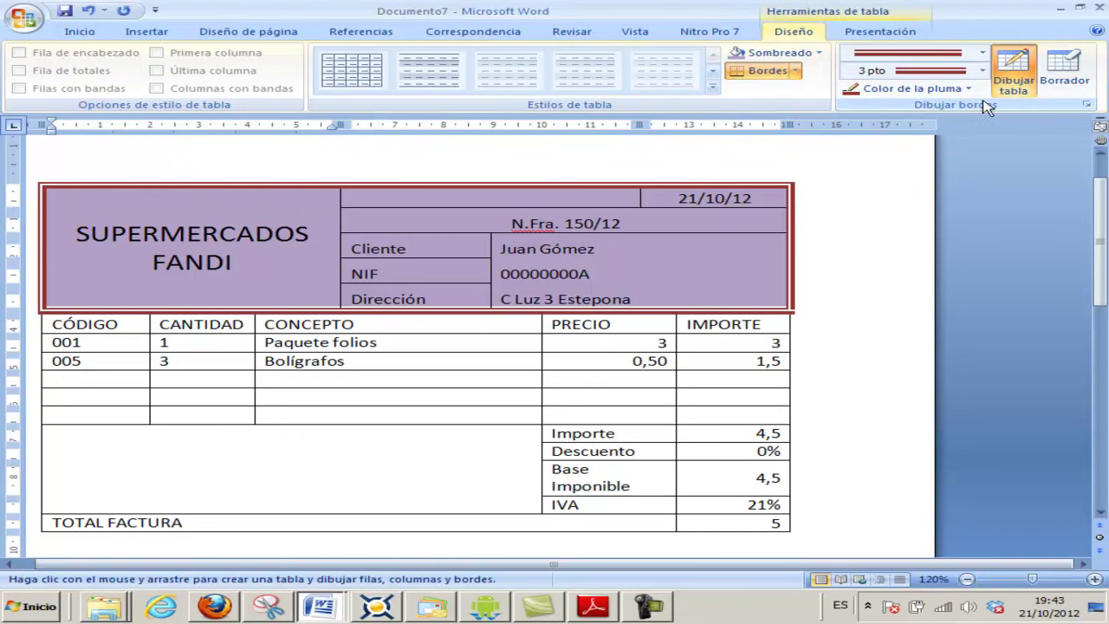
{"action": "mouse_move", "coordinate": [52, 319]}
{"action": "left_mouse_down"}
{"action": "mouse_move", "coordinate": [45, 530]}
{"action": "mouse_move", "coordinate": [777, 524]}
{"action": "left_mouse_up"}
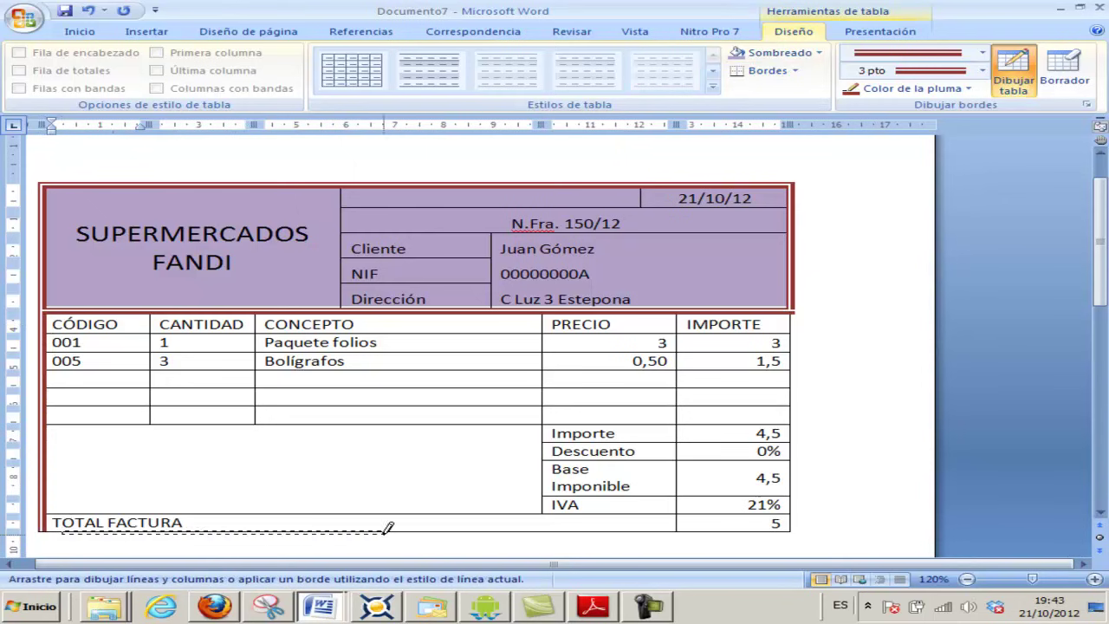
{"action": "left_click_drag", "start_coordinate": [797, 518], "coordinate": [808, 303]}
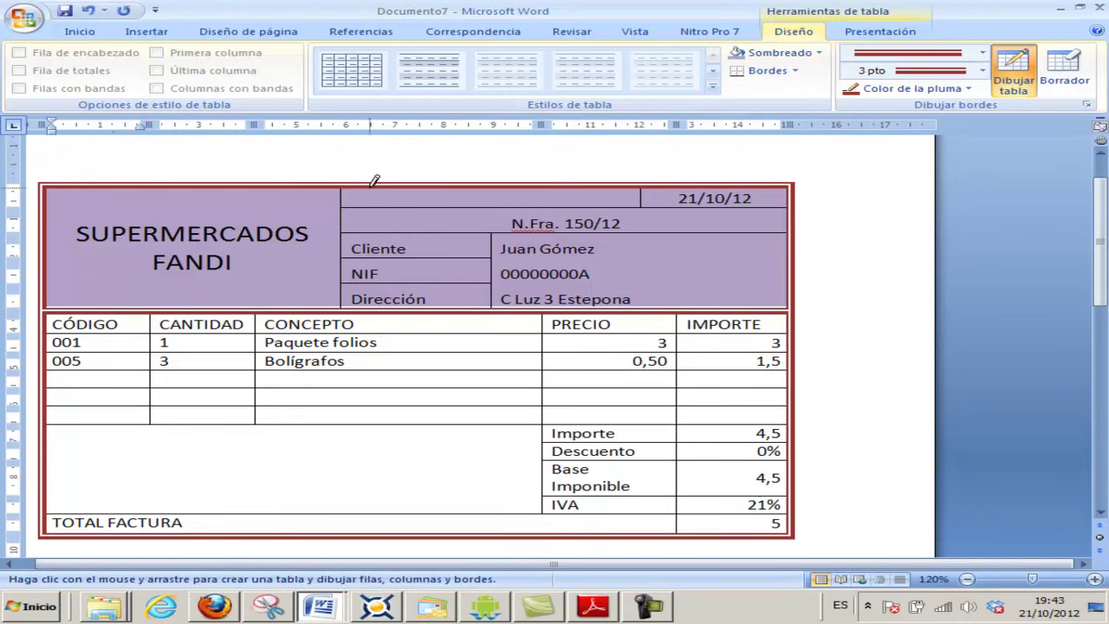
{"action": "key", "text": "Escape"}
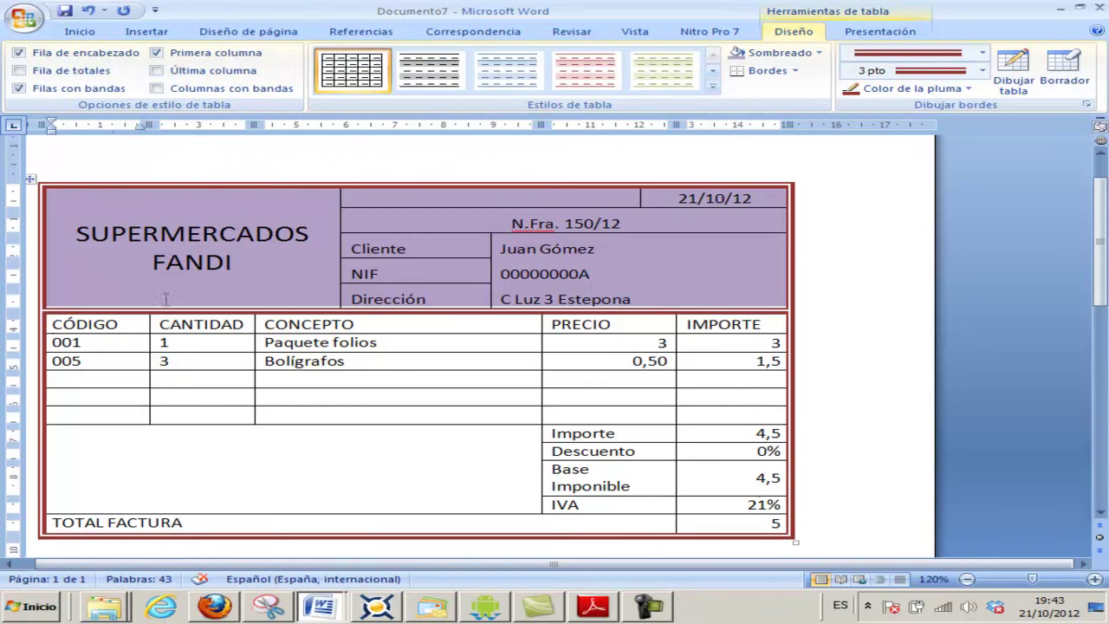
Bold the CÓDIGO–IMPORTE heading row and right-align the PRECIO and IMPORTE headings.
{"action": "left_click_drag", "start_coordinate": [140, 324], "coordinate": [708, 311]}
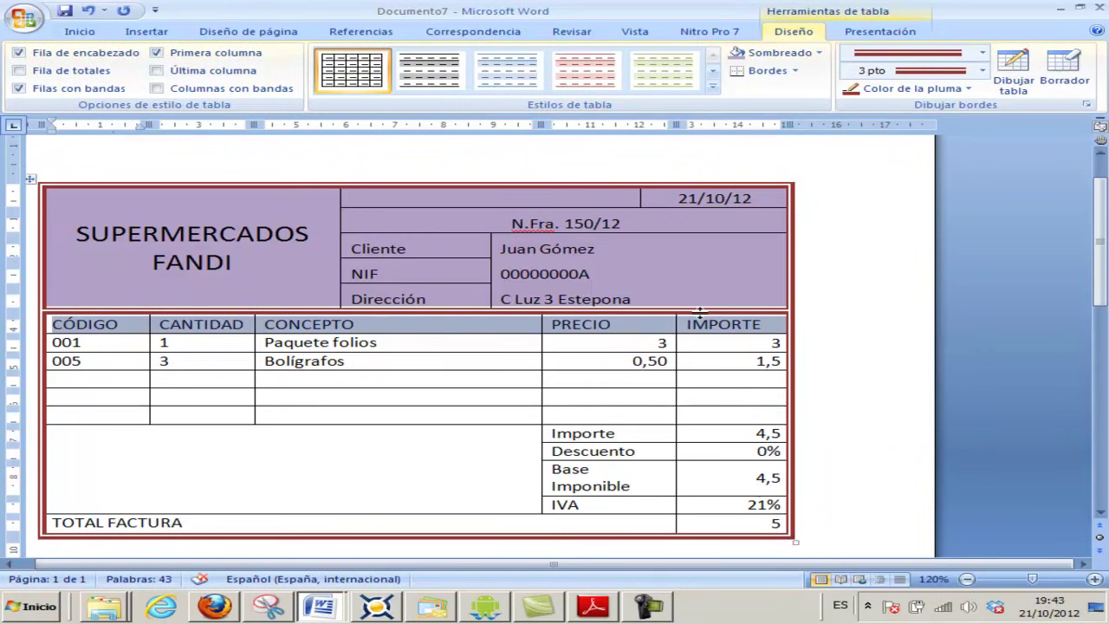
{"action": "key", "text": "ctrl+n"}
{"action": "left_click_drag", "start_coordinate": [770, 324], "coordinate": [611, 327]}
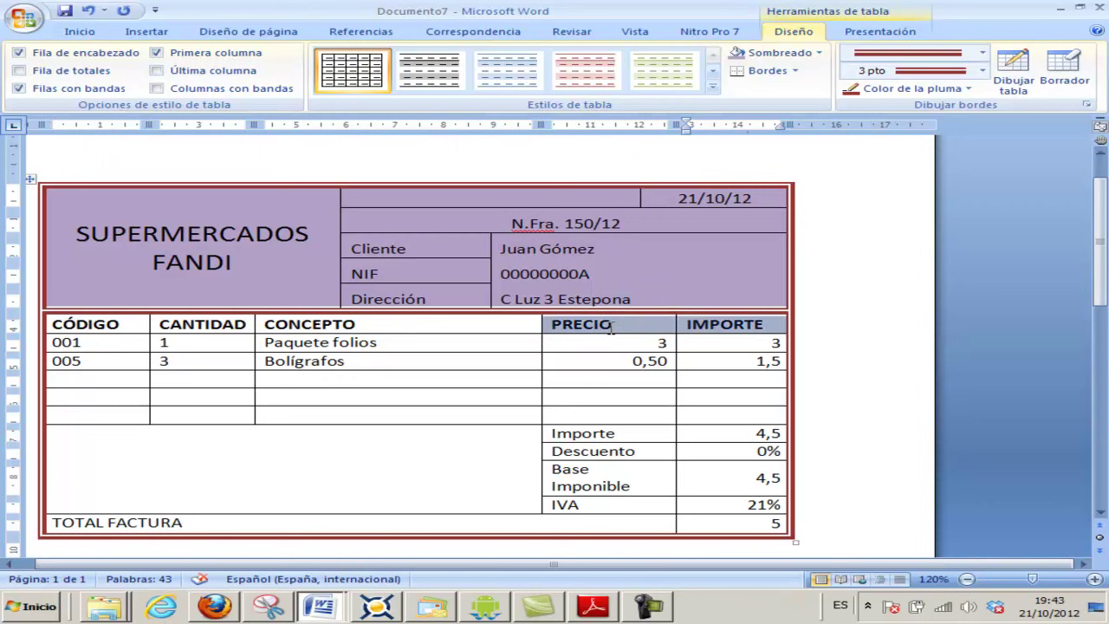
{"action": "left_click", "coordinate": [90, 33]}
{"action": "left_click", "coordinate": [801, 34]}
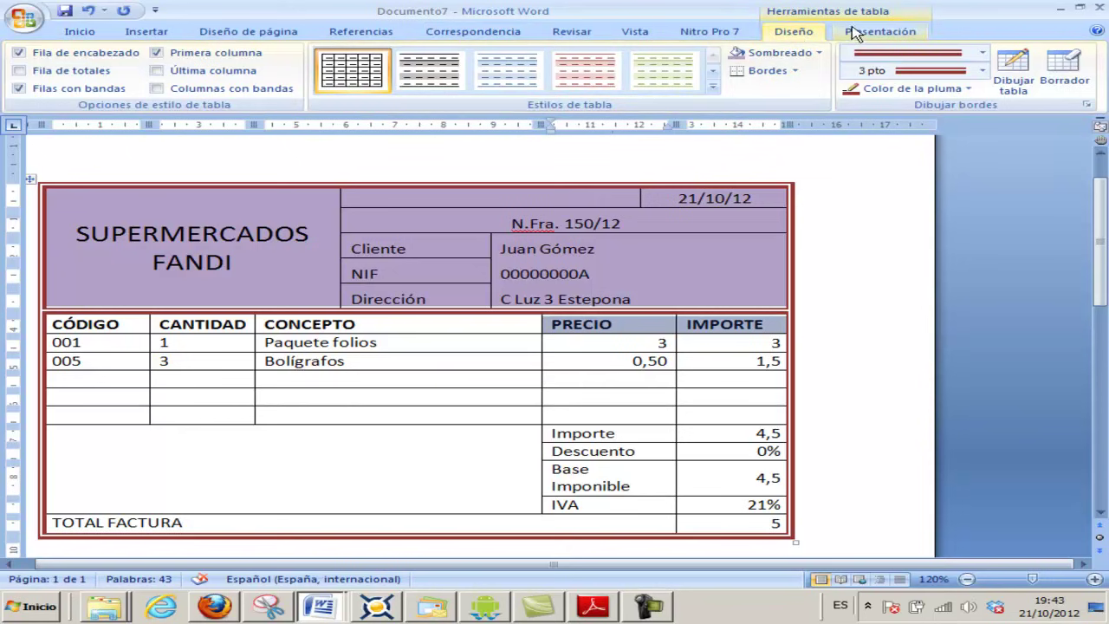
{"action": "left_click", "coordinate": [853, 32]}
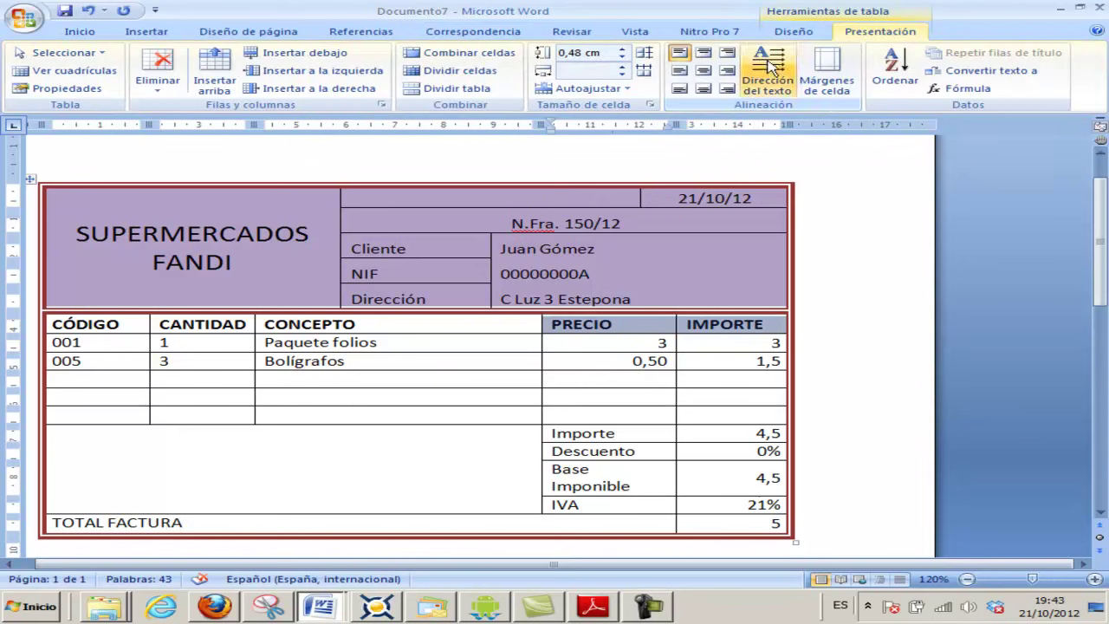
{"action": "left_click", "coordinate": [726, 73]}
Right-align the quantities in the CANTIDAD column.
{"action": "left_click", "coordinate": [222, 341]}
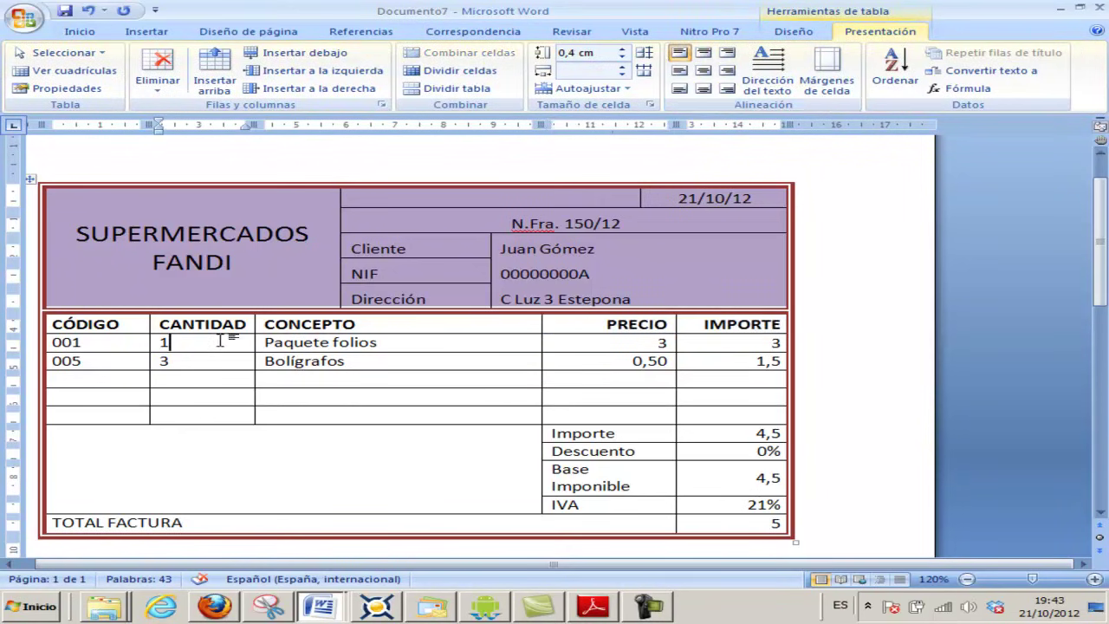
{"action": "left_click_drag", "start_coordinate": [221, 327], "coordinate": [227, 416]}
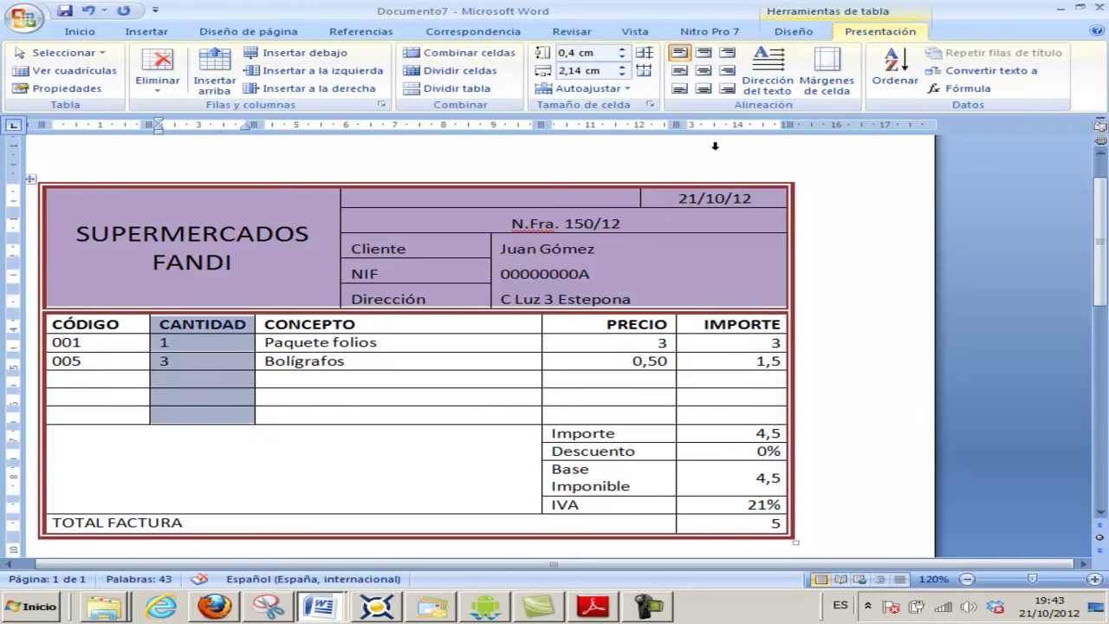
{"action": "left_click", "coordinate": [729, 72]}
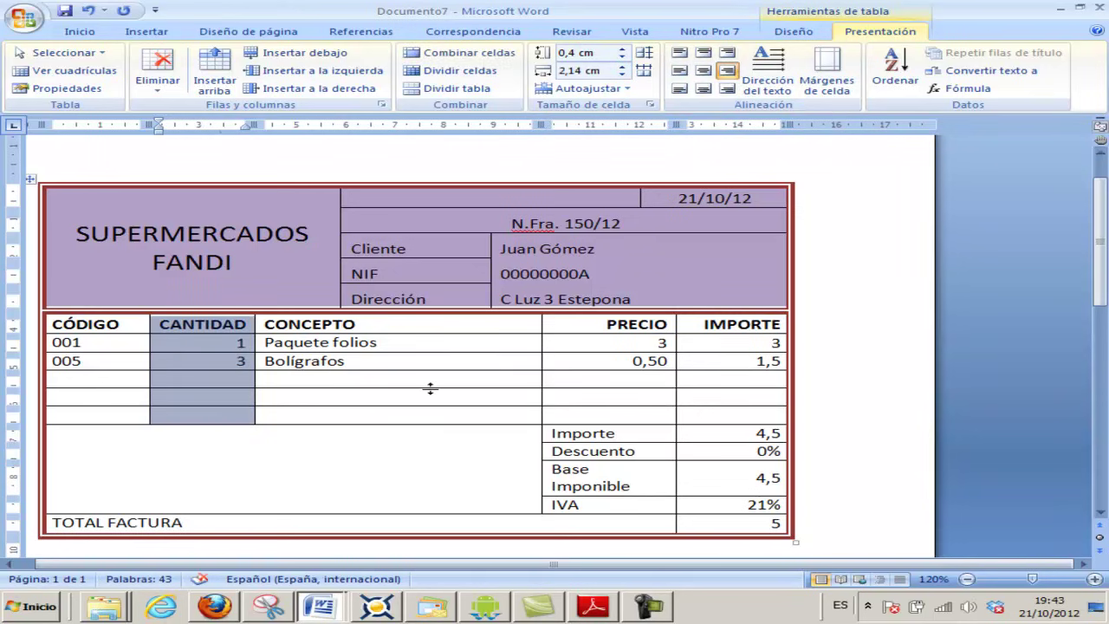
Make the totals block from Importe to TOTAL FACTURA bold.
{"action": "mouse_move", "coordinate": [597, 426]}
{"action": "left_mouse_down"}
{"action": "mouse_move", "coordinate": [594, 460]}
{"action": "mouse_move", "coordinate": [659, 501]}
{"action": "left_mouse_up"}
{"action": "mouse_move", "coordinate": [779, 522]}
{"action": "left_mouse_down"}
{"action": "mouse_move", "coordinate": [685, 460]}
{"action": "mouse_move", "coordinate": [607, 446]}
{"action": "left_mouse_up"}
{"action": "key", "text": "ctrl+n"}
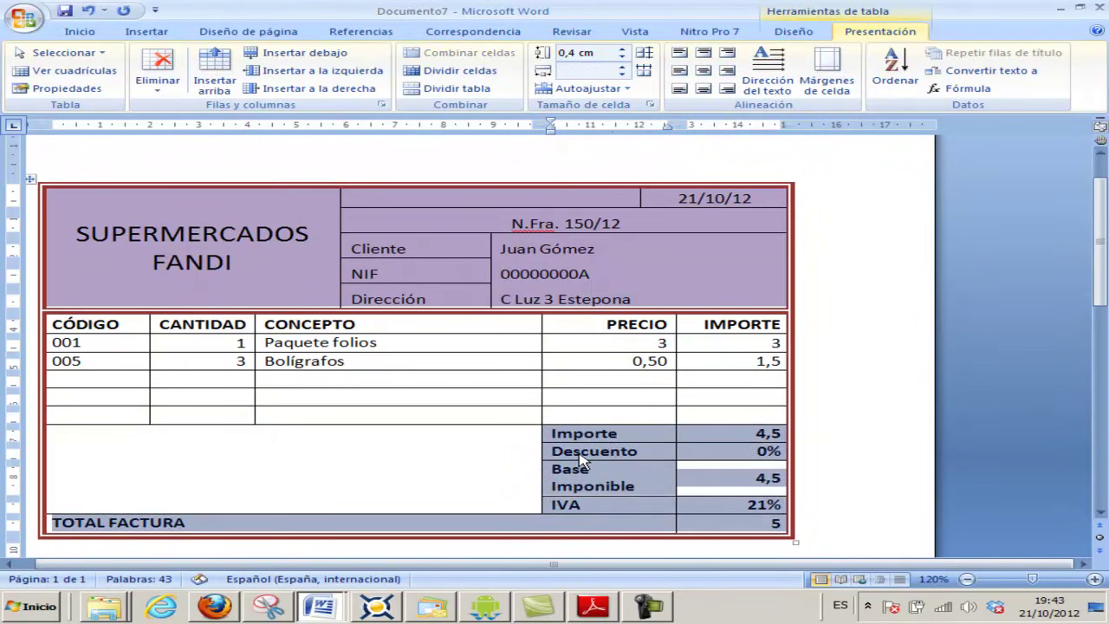
{"action": "left_click", "coordinate": [580, 451]}
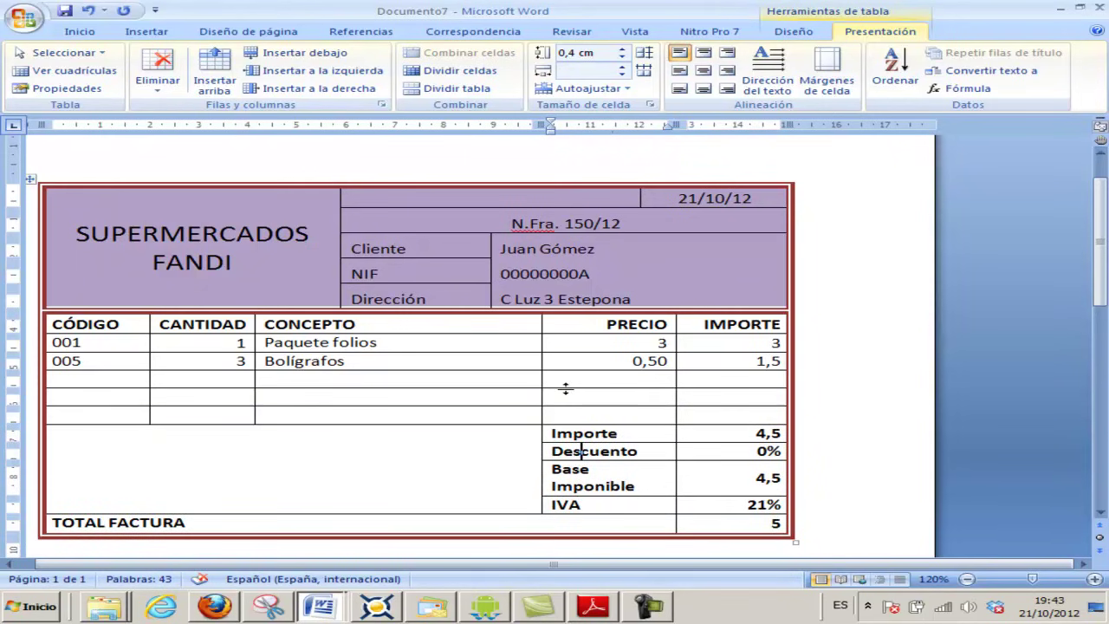
{"action": "scroll", "coordinate": [565, 389], "scroll_direction": "down", "scroll_amount": 1}
Set the pen to 2¼ pto blue and draw it beneath the CÓDIGO–IMPORTE heading row.
{"action": "left_click_drag", "start_coordinate": [551, 564], "coordinate": [537, 564]}
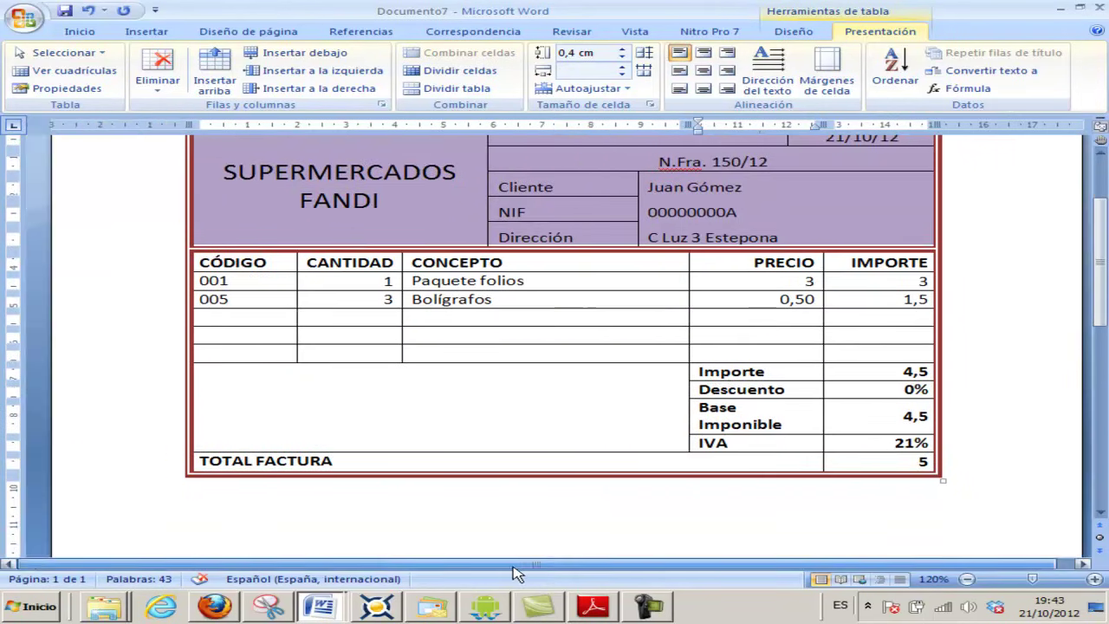
{"action": "scroll", "coordinate": [542, 422], "scroll_direction": "up", "scroll_amount": 1}
{"action": "left_click", "coordinate": [550, 386]}
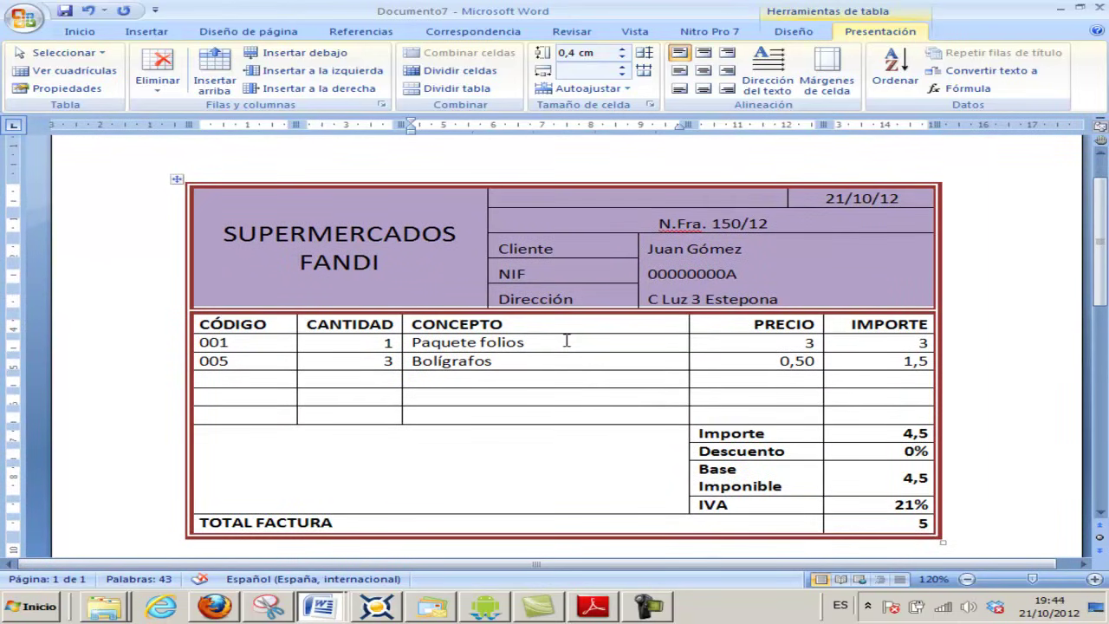
{"action": "left_click", "coordinate": [794, 31]}
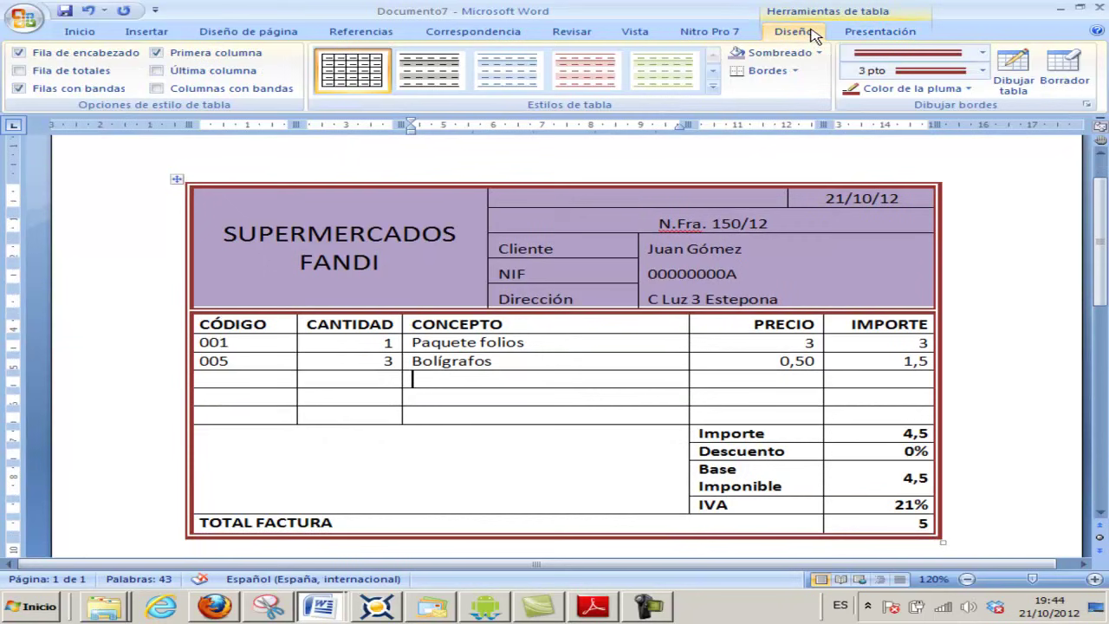
{"action": "left_click", "coordinate": [982, 74]}
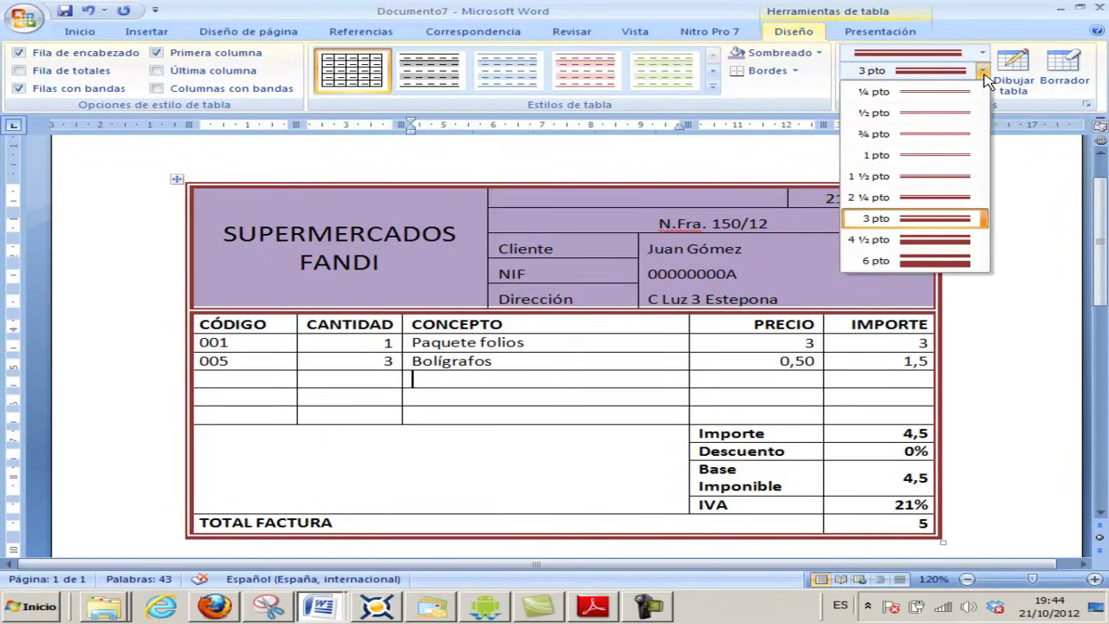
{"action": "left_click", "coordinate": [948, 200]}
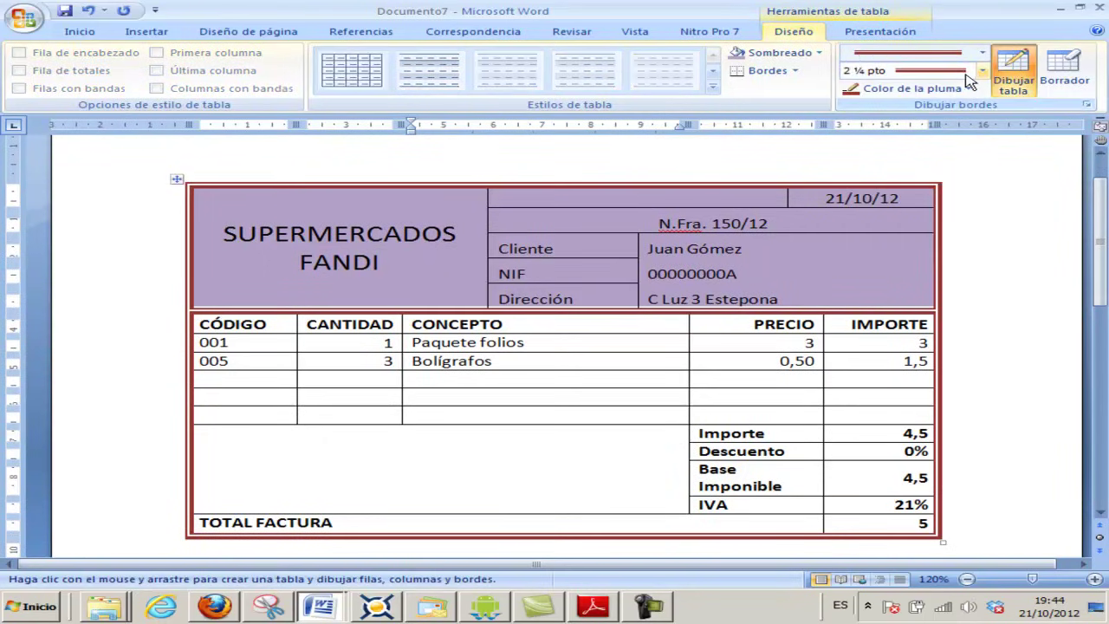
{"action": "left_click", "coordinate": [914, 89]}
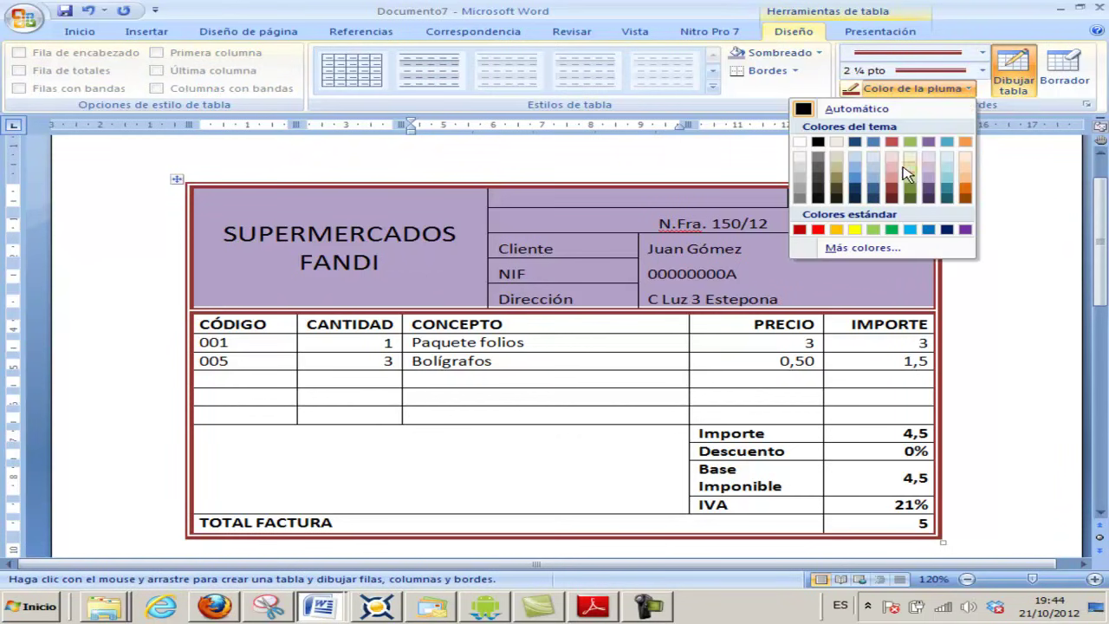
{"action": "left_click", "coordinate": [873, 190]}
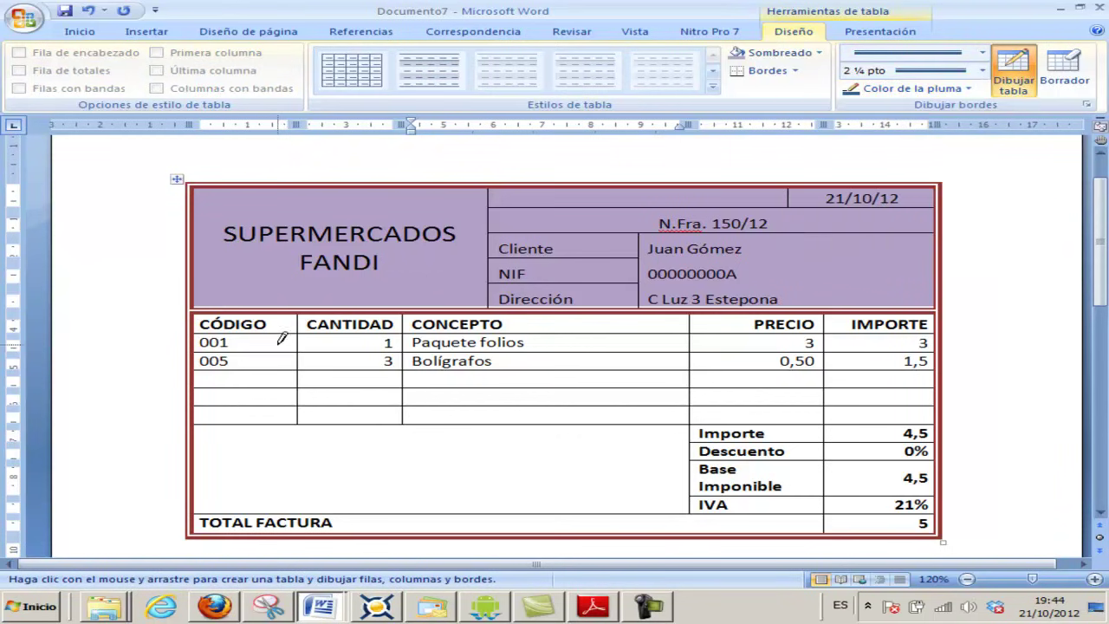
{"action": "left_click_drag", "start_coordinate": [295, 331], "coordinate": [925, 331]}
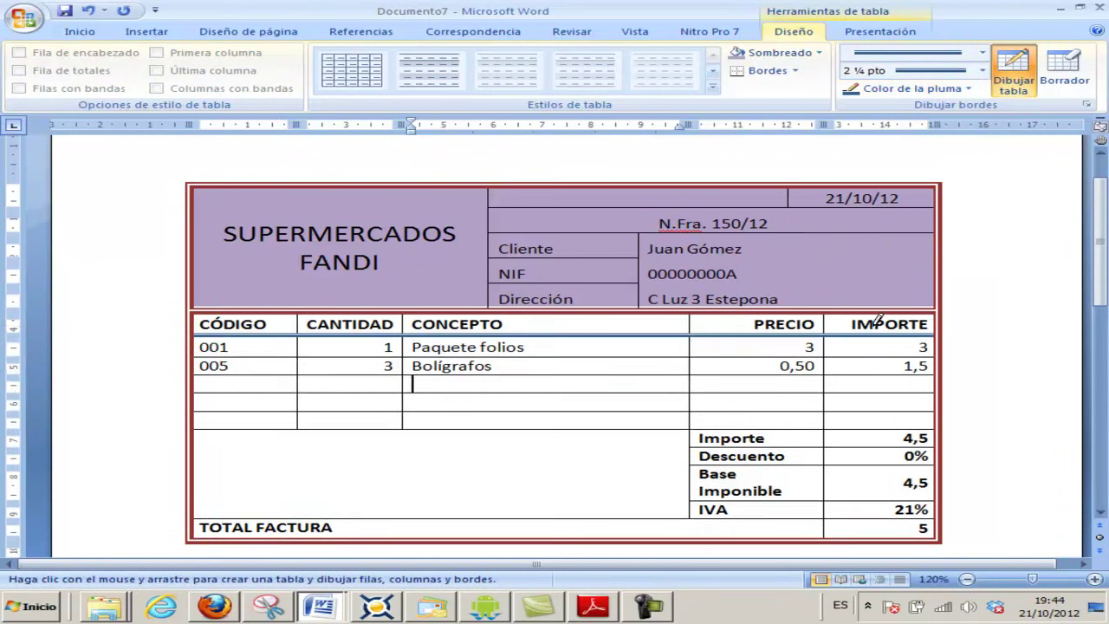